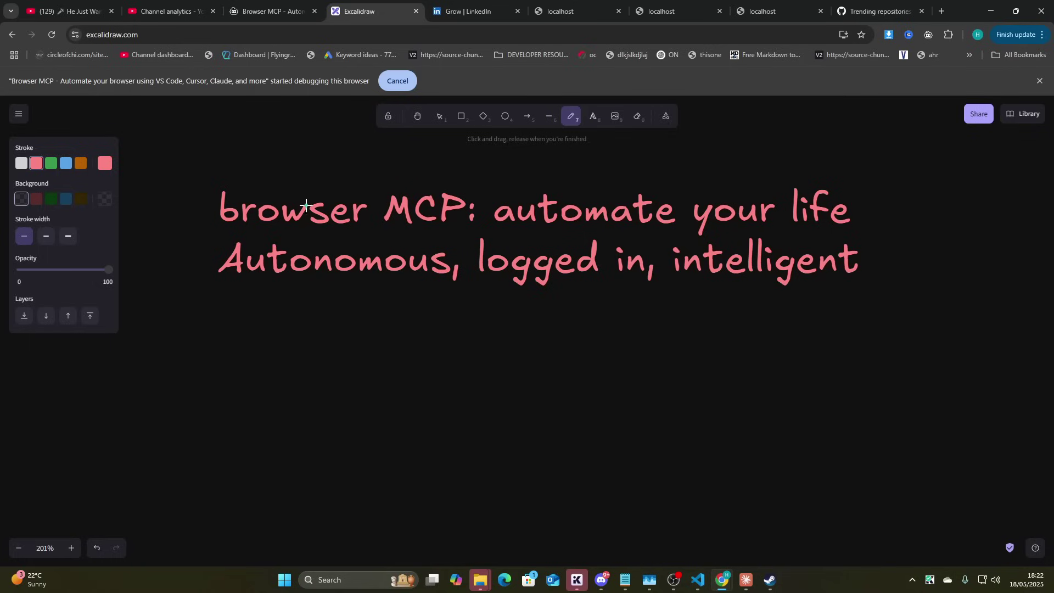
Switch to the Browser MCP tab in Chrome and zoom the page to 110%
{"action": "left_click", "coordinate": [268, 11]}
{"action": "key", "text": "ctrl+plus"}
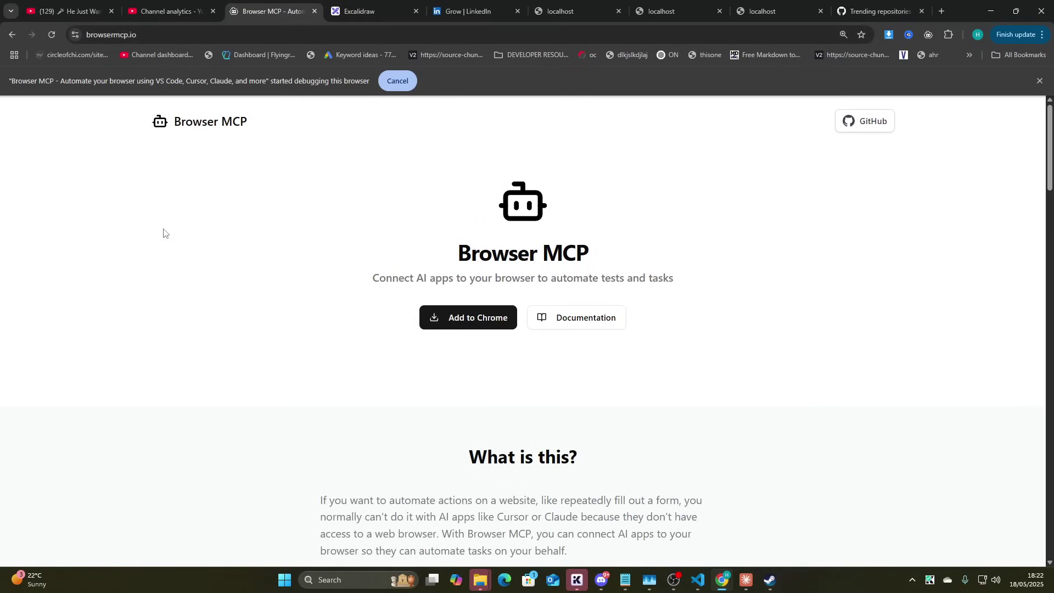
{"action": "left_click", "coordinate": [493, 331]}
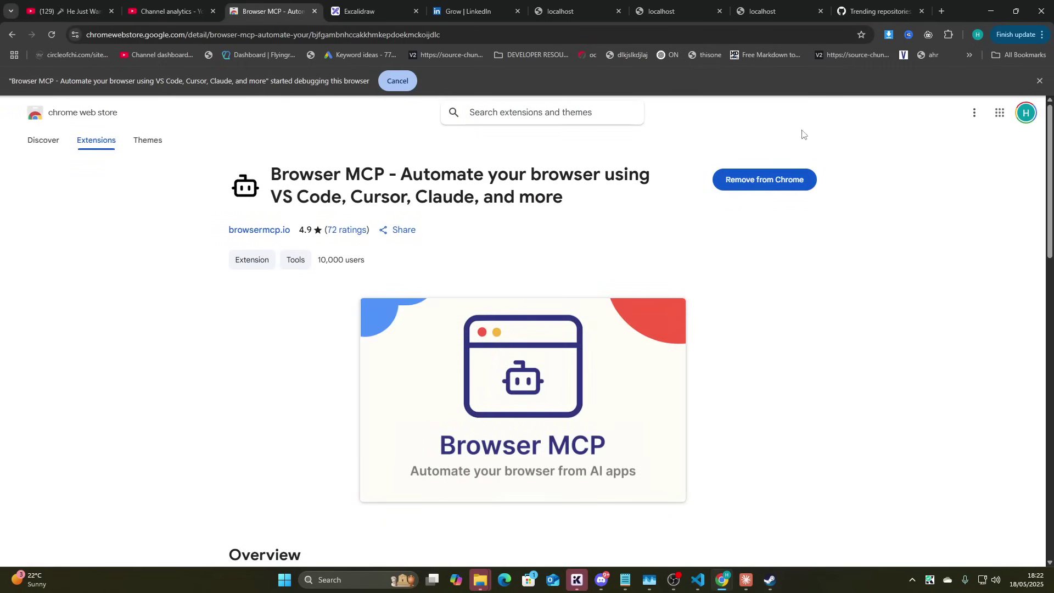
{"action": "left_click", "coordinate": [11, 34]}
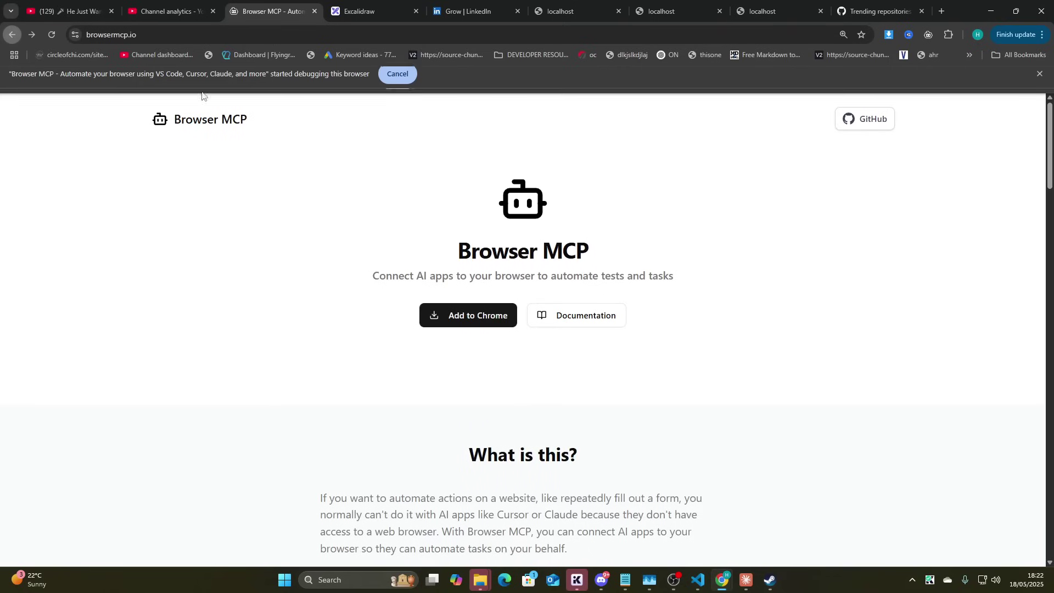
{"action": "left_click", "coordinate": [943, 36]}
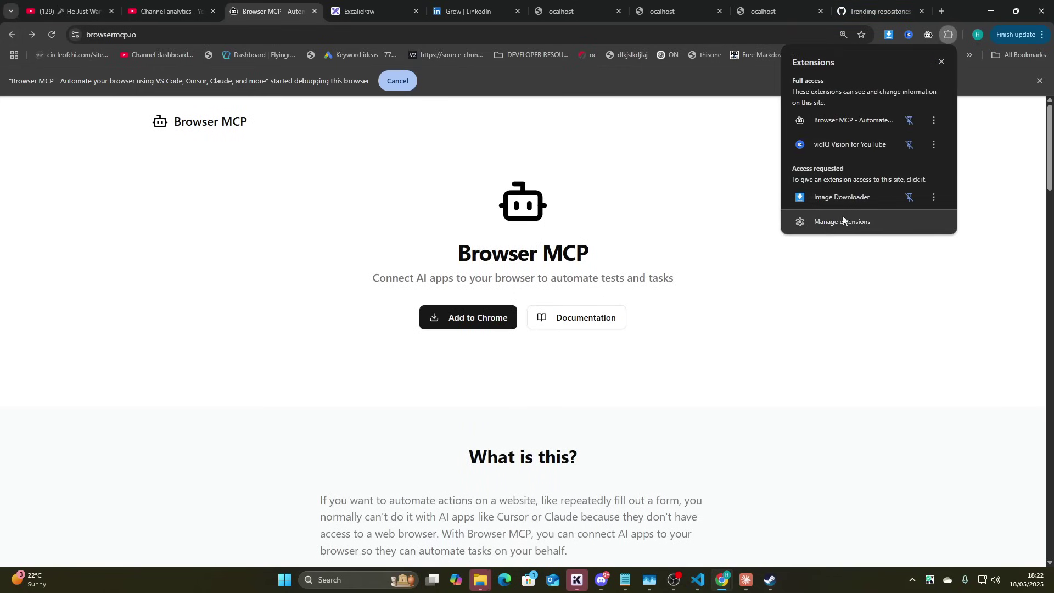
{"action": "left_click", "coordinate": [588, 165]}
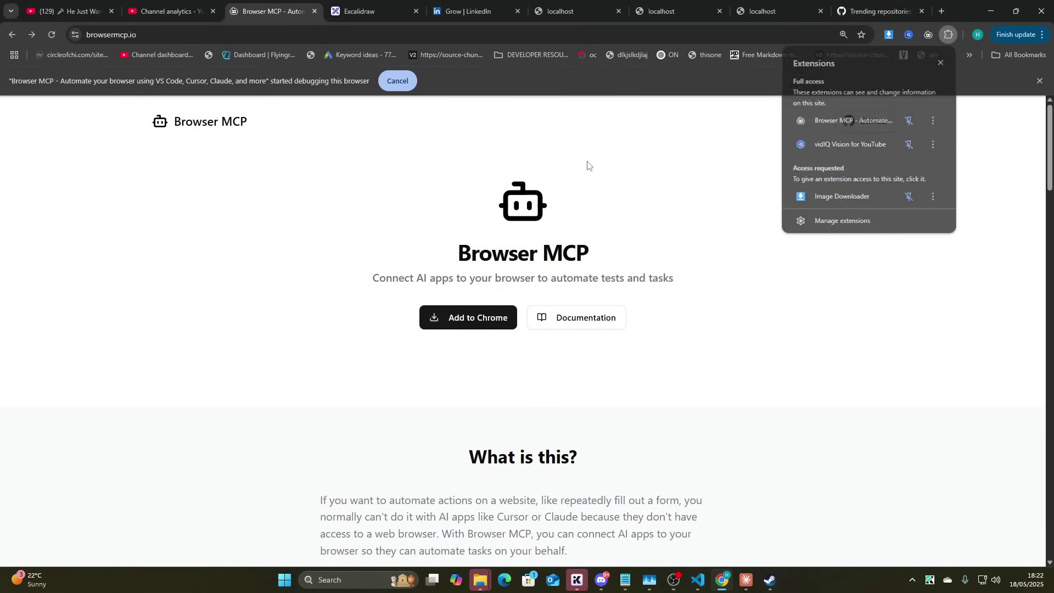
Open the Browser MCP docs' 'Set up the MCP server' page and expand the Claude Desktop notes
{"action": "left_click", "coordinate": [582, 315]}
{"action": "scroll", "coordinate": [581, 310], "scroll_direction": "down", "scroll_amount": 3}
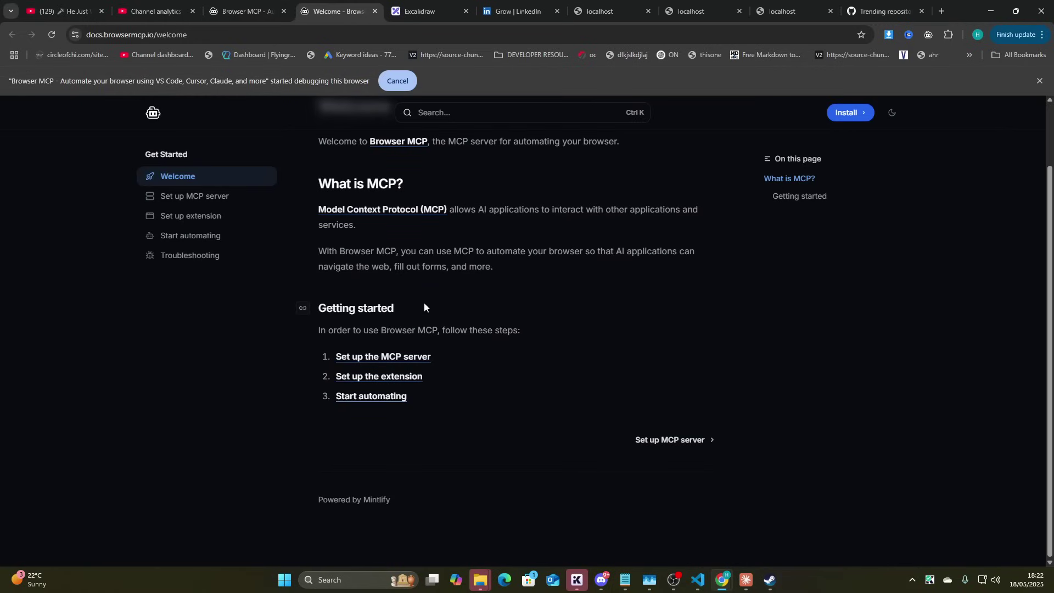
{"action": "left_click", "coordinate": [414, 362]}
{"action": "scroll", "coordinate": [467, 385], "scroll_direction": "down", "scroll_amount": 5}
{"action": "scroll", "coordinate": [423, 384], "scroll_direction": "up", "scroll_amount": 3}
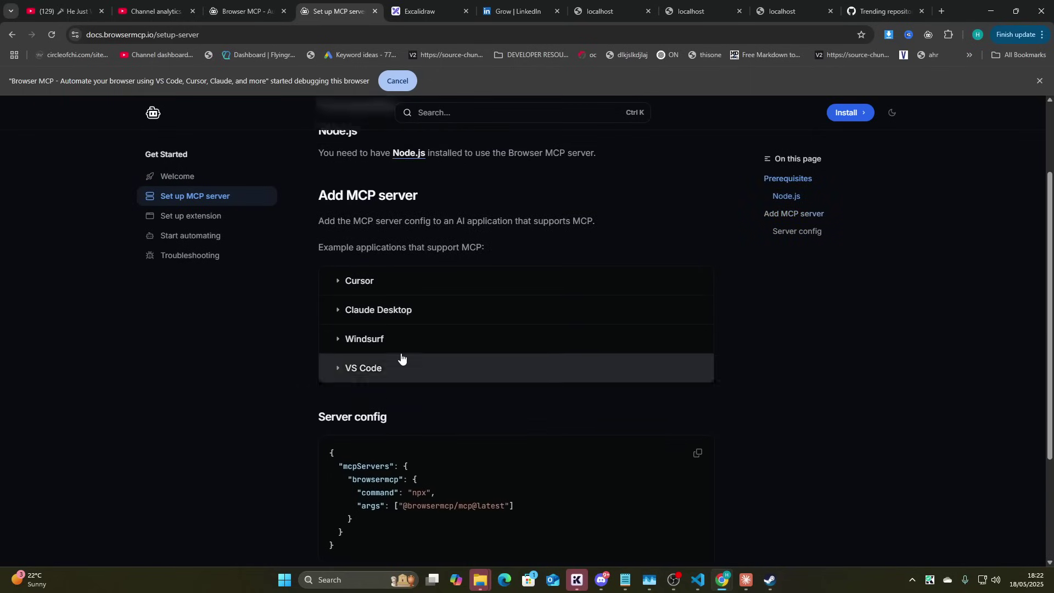
{"action": "left_click", "coordinate": [407, 322]}
{"action": "scroll", "coordinate": [472, 379], "scroll_direction": "down", "scroll_amount": 3}
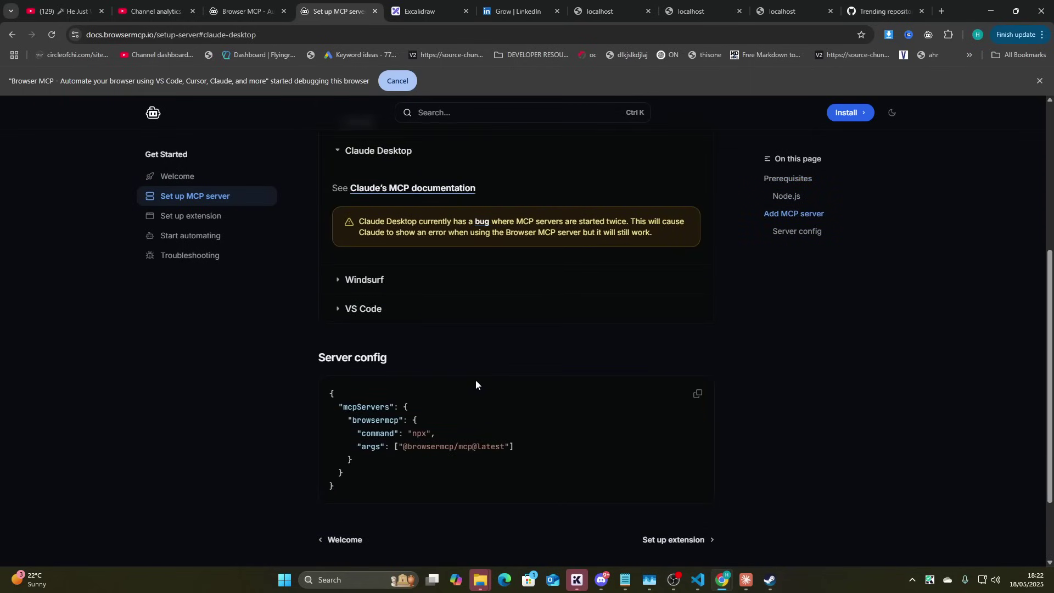
{"action": "scroll", "coordinate": [475, 379], "scroll_direction": "down", "scroll_amount": 1}
{"action": "left_click_drag", "start_coordinate": [365, 421], "coordinate": [324, 350]}
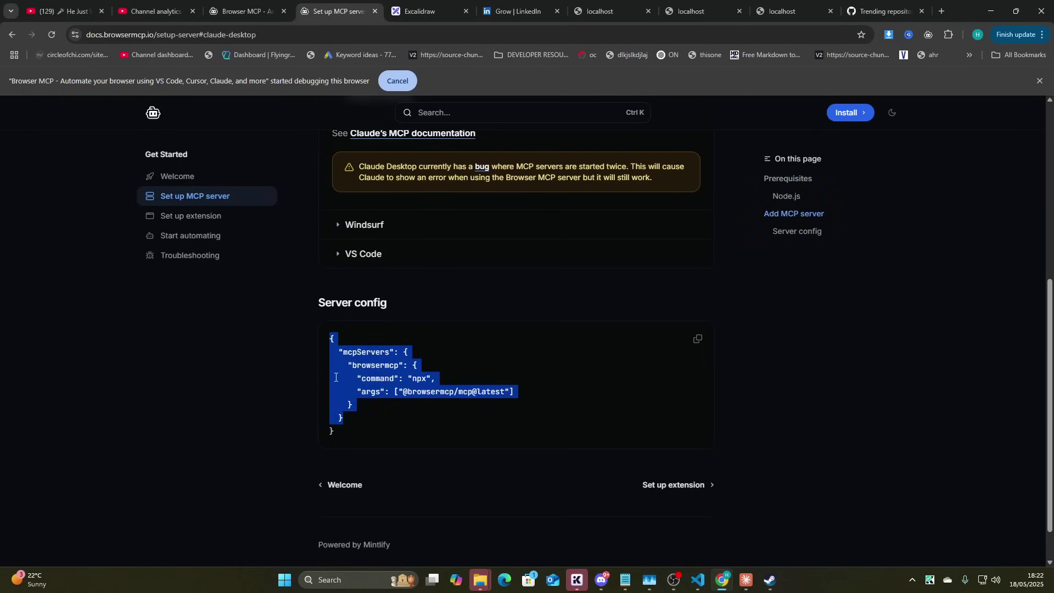
{"action": "left_click_drag", "start_coordinate": [354, 427], "coordinate": [325, 350]}
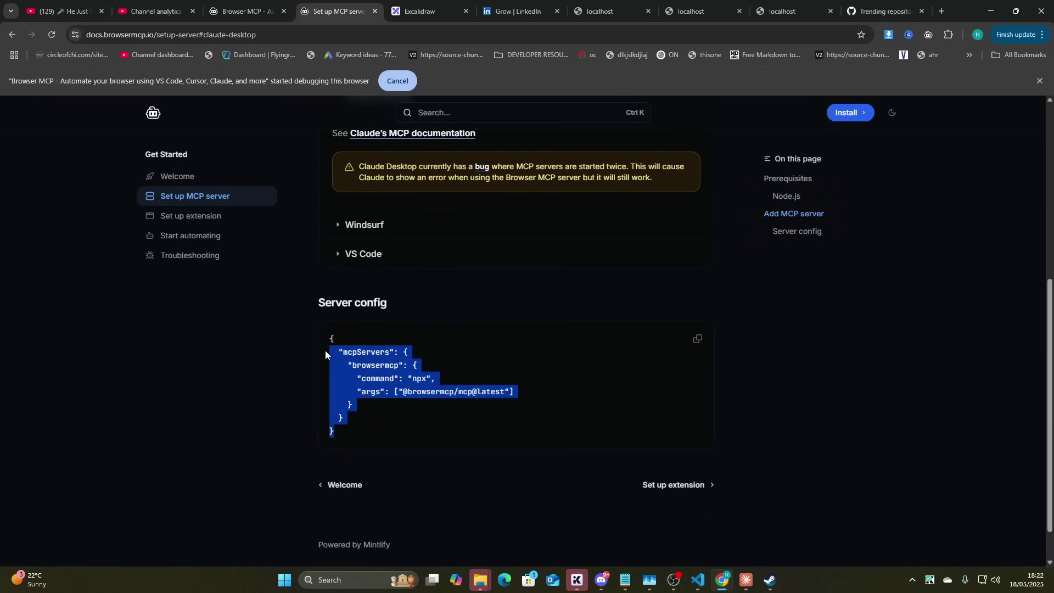
{"action": "left_click", "coordinate": [352, 437]}
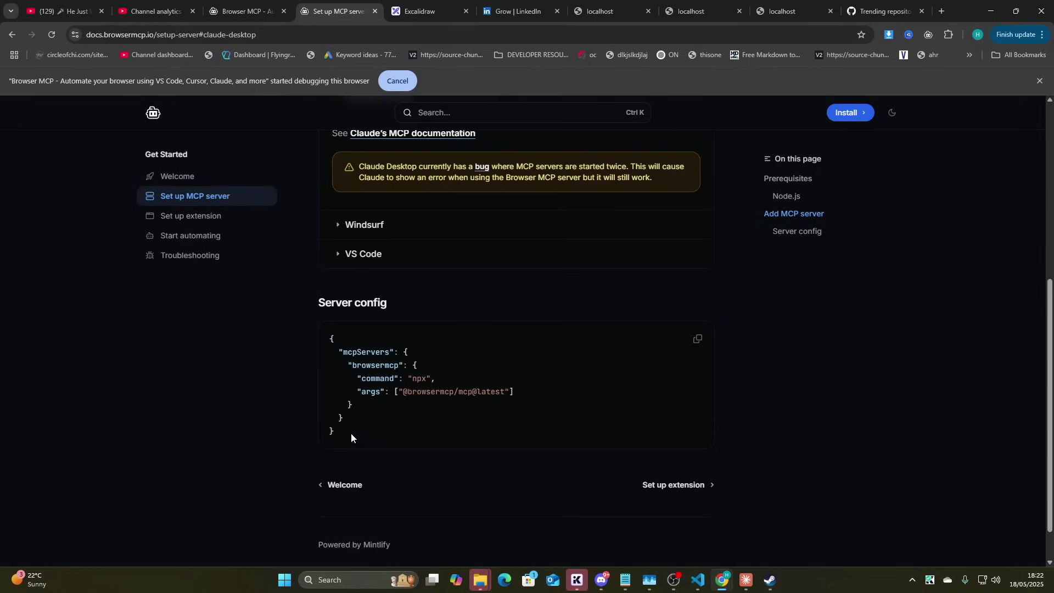
{"action": "left_click_drag", "start_coordinate": [351, 437], "coordinate": [327, 341]}
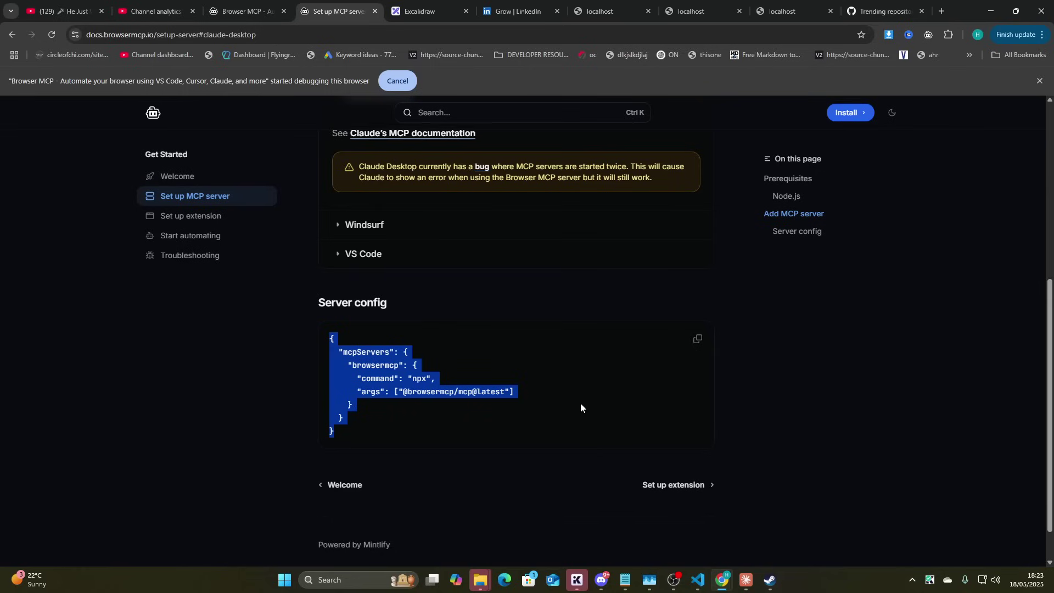
Return to the Browser MCP homepage, zoom to 125% and view the Automated Testing card
{"action": "left_click", "coordinate": [241, 11]}
{"action": "scroll", "coordinate": [219, 384], "scroll_direction": "down", "scroll_amount": 10}
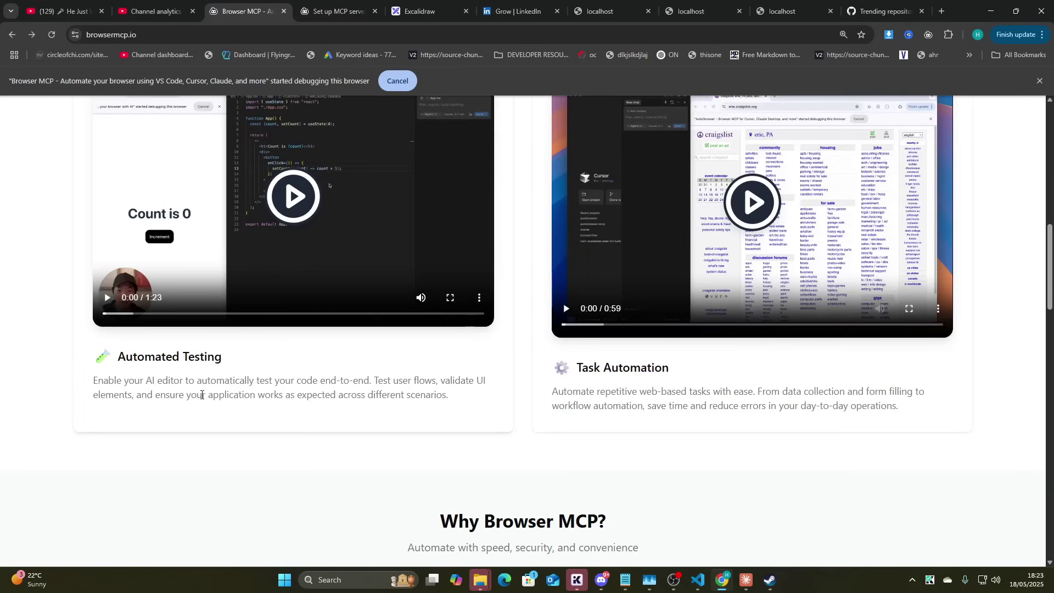
{"action": "key", "text": "ctrl+plus"}
{"action": "key", "text": "ctrl+plus"}
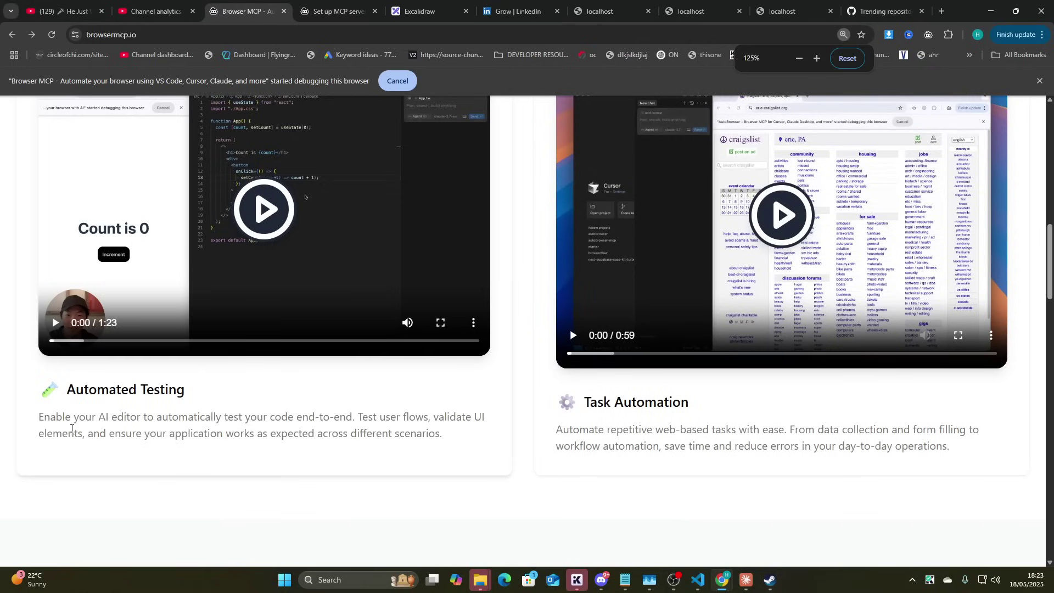
{"action": "left_click_drag", "start_coordinate": [49, 393], "coordinate": [446, 456]}
{"action": "left_click", "coordinate": [448, 457]}
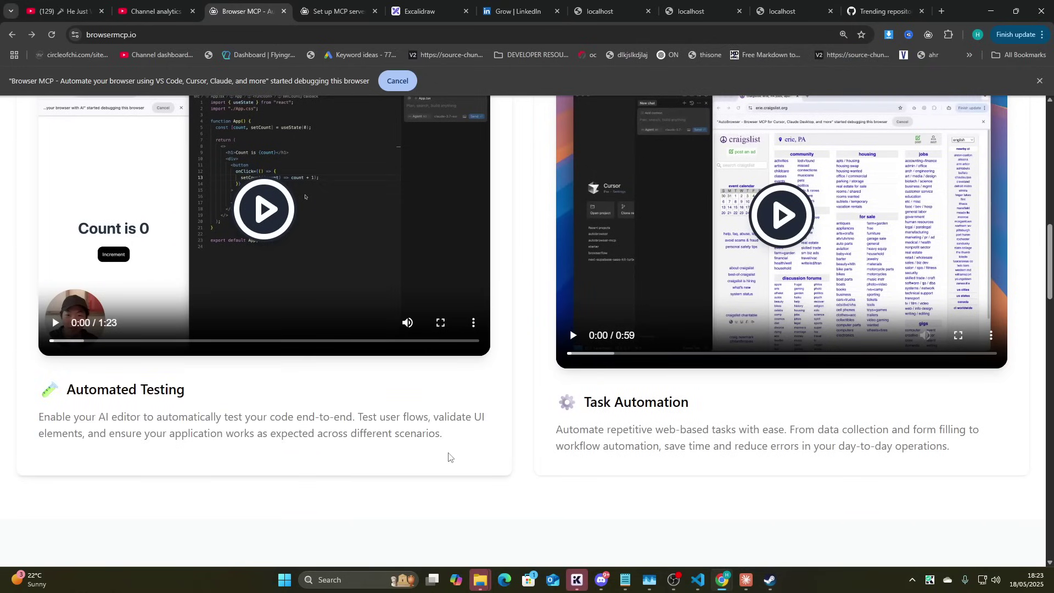
{"action": "scroll", "coordinate": [439, 450], "scroll_direction": "up", "scroll_amount": 2}
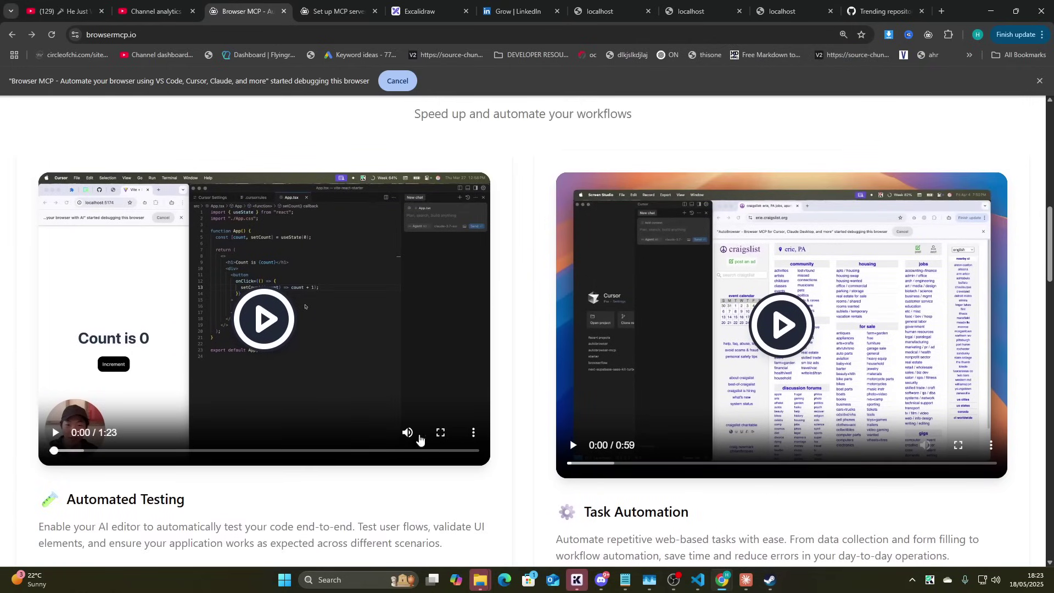
Play the Automated Testing demo muted, skip ahead through it, and pause near 1:12
{"action": "left_click", "coordinate": [253, 339]}
{"action": "left_click", "coordinate": [409, 432]}
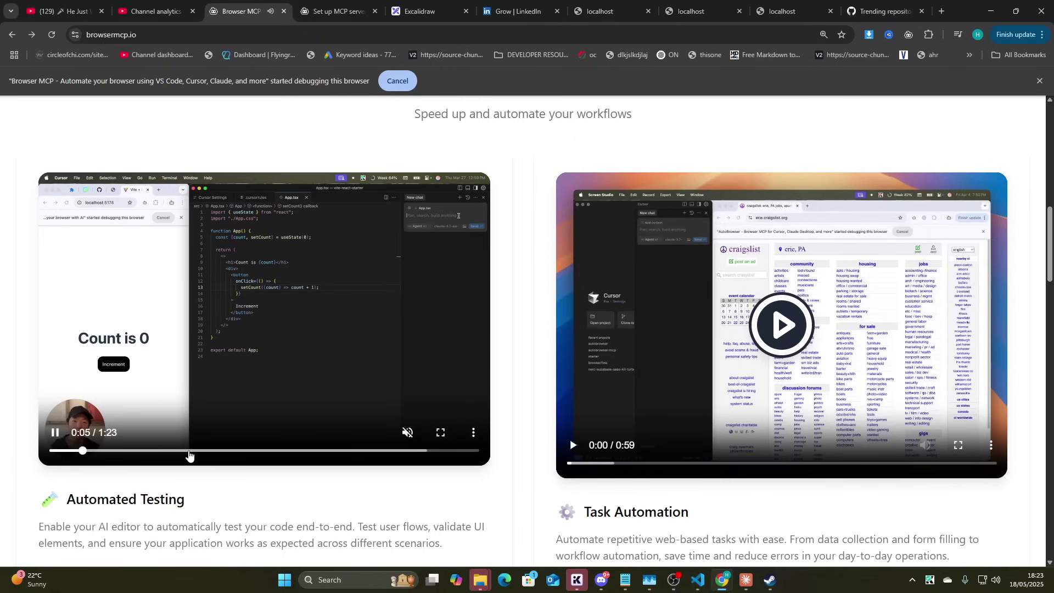
{"action": "left_click", "coordinate": [189, 451]}
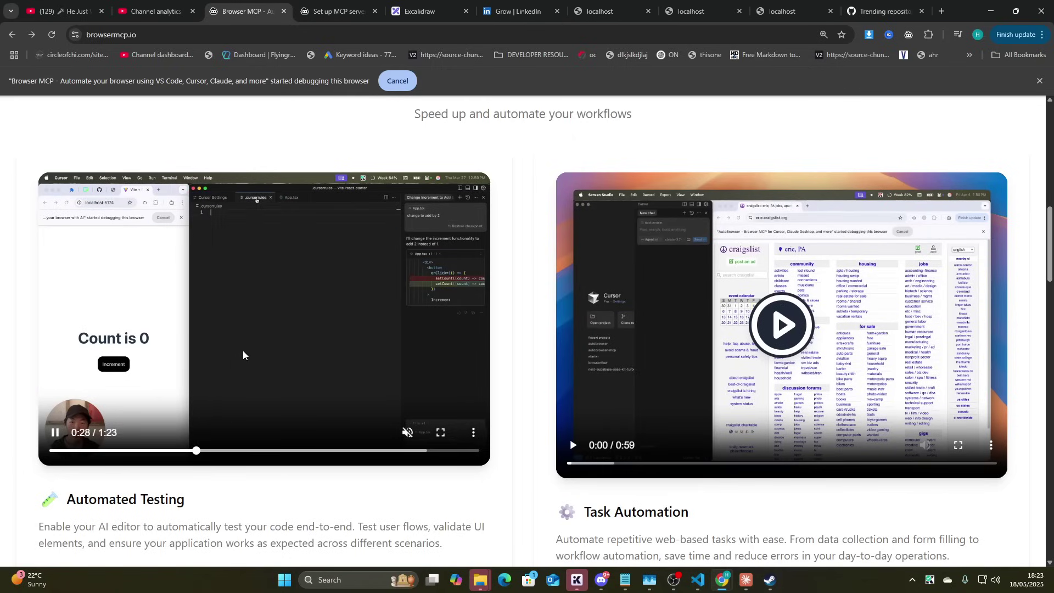
{"action": "left_click", "coordinate": [296, 451]}
{"action": "left_click", "coordinate": [328, 451]}
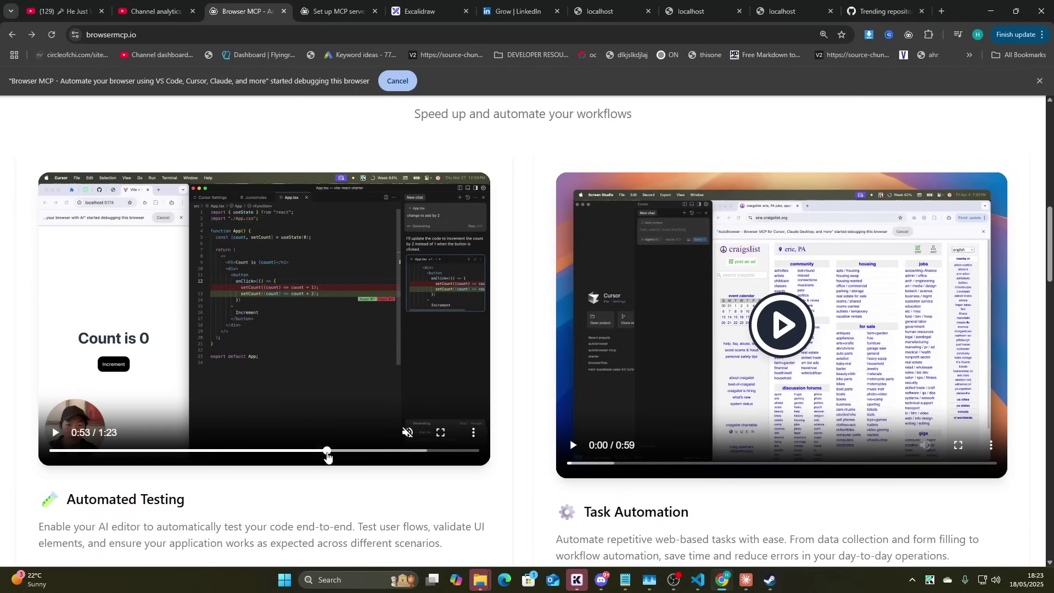
{"action": "left_click", "coordinate": [367, 451]}
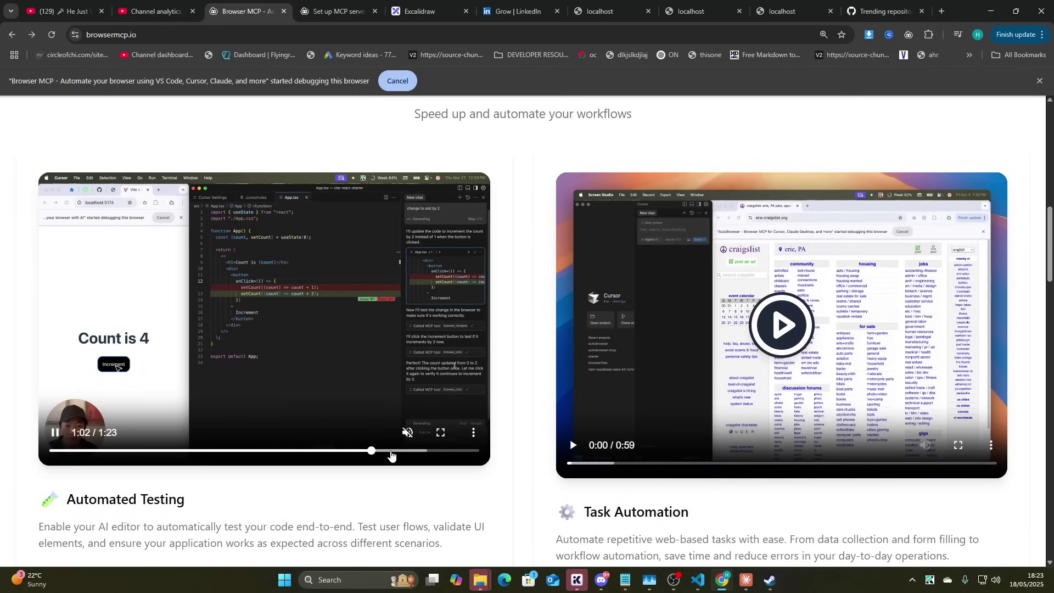
{"action": "left_click", "coordinate": [420, 451]}
{"action": "left_click", "coordinate": [56, 433]}
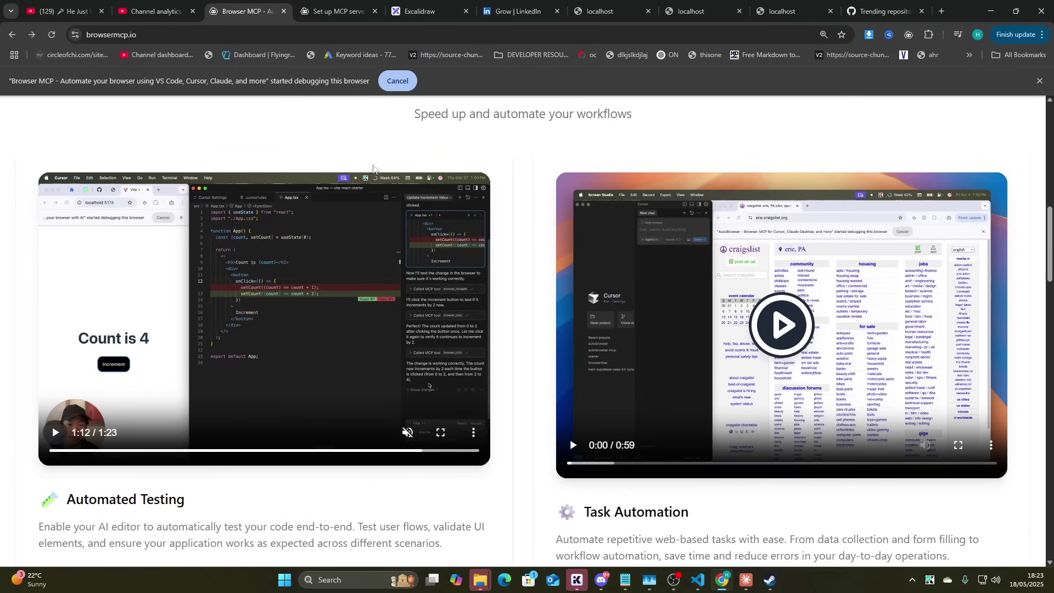
{"action": "scroll", "coordinate": [225, 456], "scroll_direction": "down", "scroll_amount": 2}
{"action": "scroll", "coordinate": [290, 299], "scroll_direction": "up", "scroll_amount": 2}
{"action": "left_click_drag", "start_coordinate": [431, 116], "coordinate": [669, 113]}
{"action": "scroll", "coordinate": [610, 165], "scroll_direction": "up", "scroll_amount": 1}
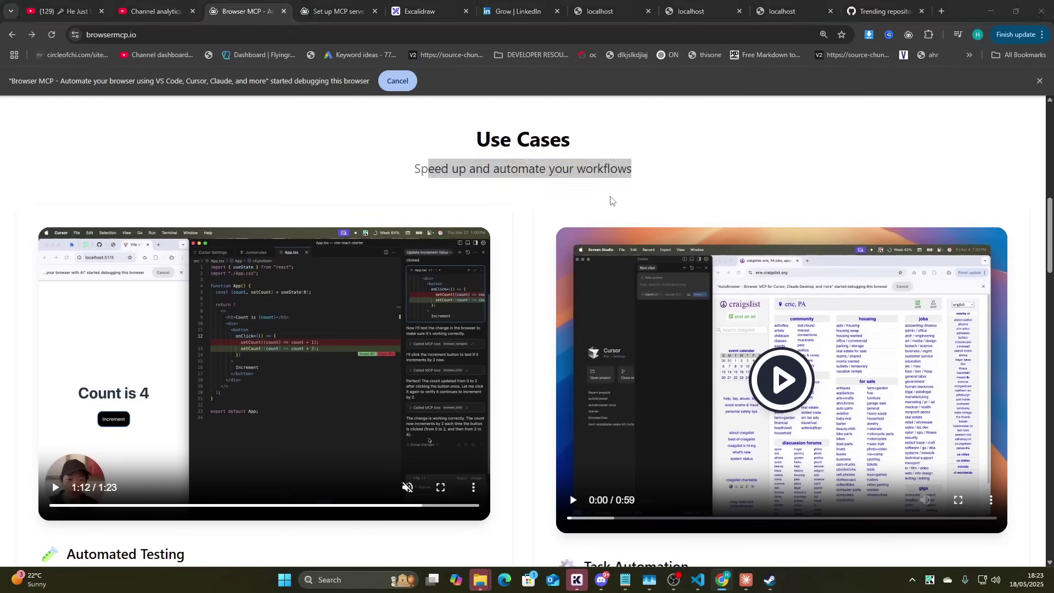
Return to Chrome's LinkedIn tab and load the LinkedIn Home feed
{"action": "key", "text": "alt+Tab"}
{"action": "key", "text": "alt+Tab"}
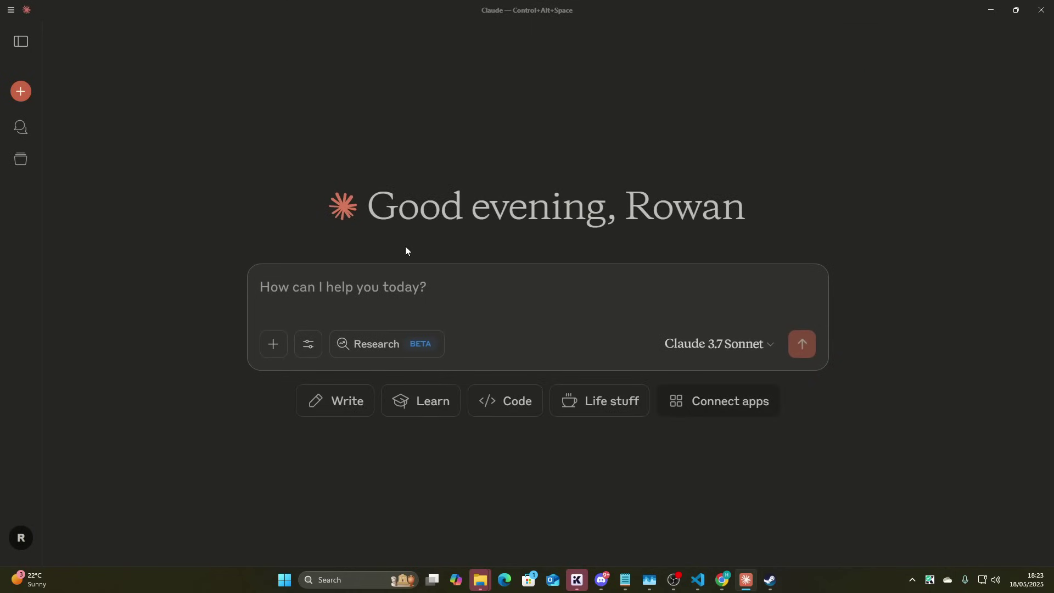
{"action": "key", "text": "alt+Tab"}
{"action": "scroll", "coordinate": [486, 403], "scroll_direction": "up", "scroll_amount": 9}
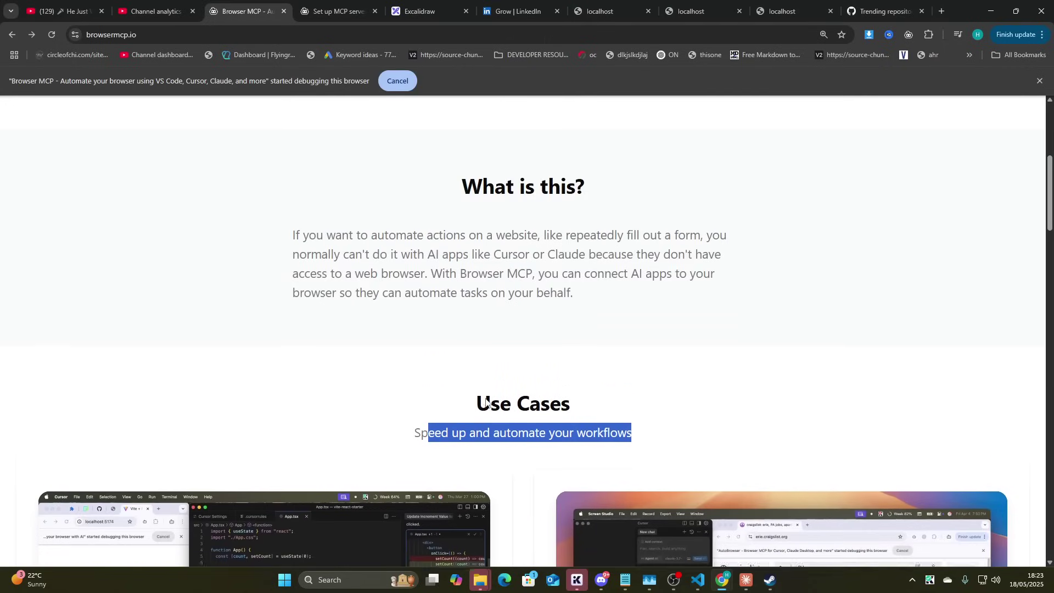
{"action": "scroll", "coordinate": [486, 402], "scroll_direction": "down", "scroll_amount": 6}
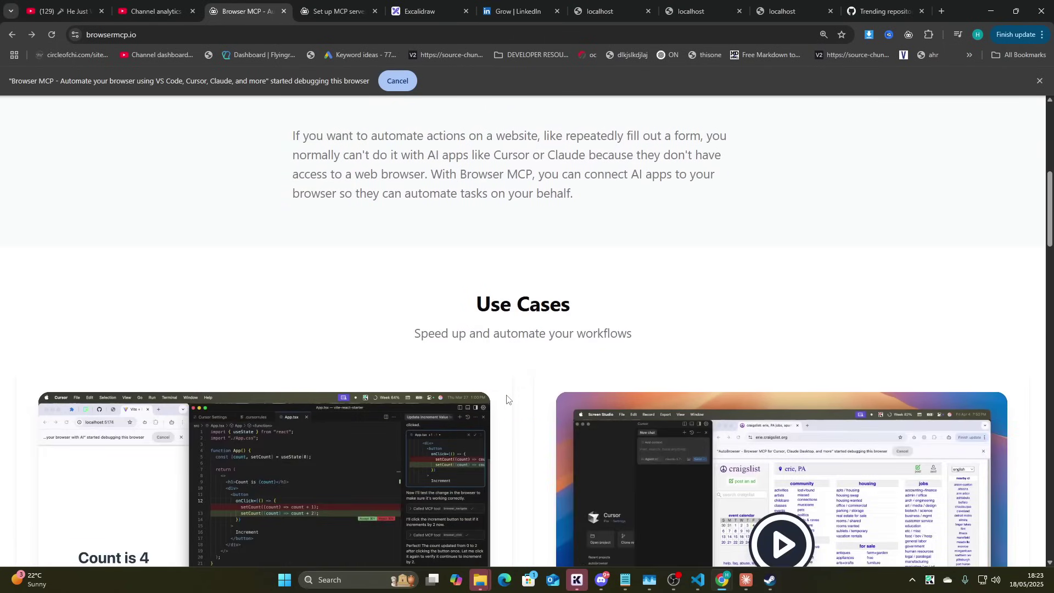
{"action": "scroll", "coordinate": [507, 399], "scroll_direction": "down", "scroll_amount": 5}
{"action": "key", "text": "alt+Tab"}
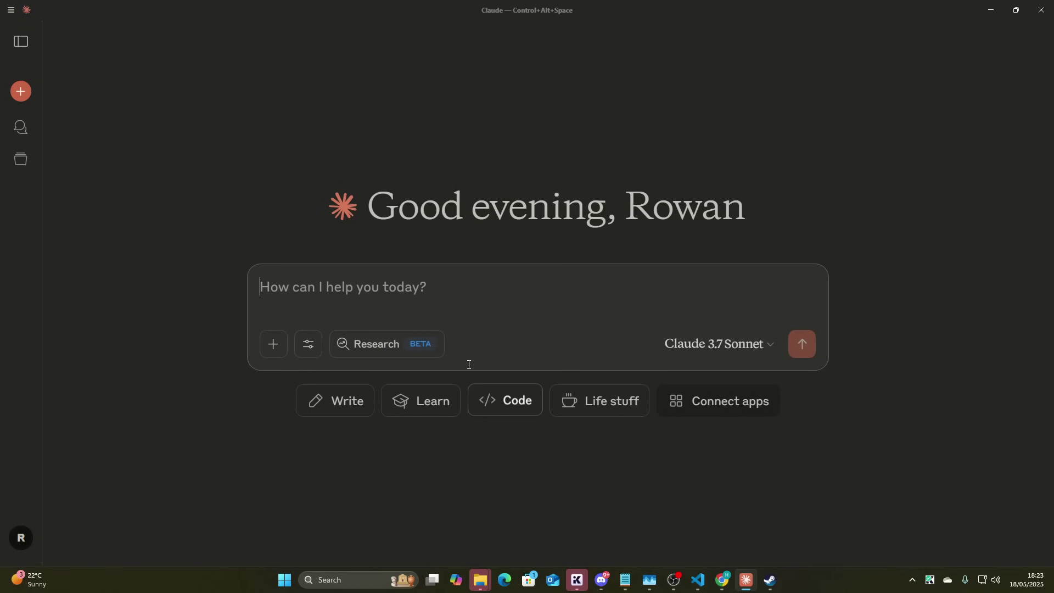
{"action": "key", "text": "alt+Tab"}
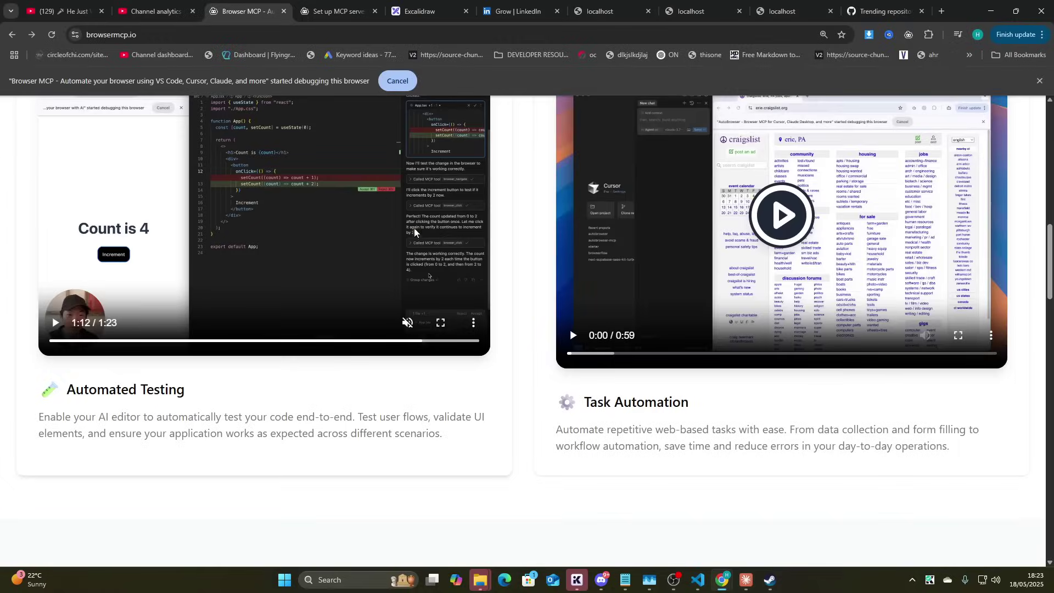
{"action": "scroll", "coordinate": [609, 237], "scroll_direction": "up", "scroll_amount": 1}
{"action": "left_click", "coordinate": [517, 11]}
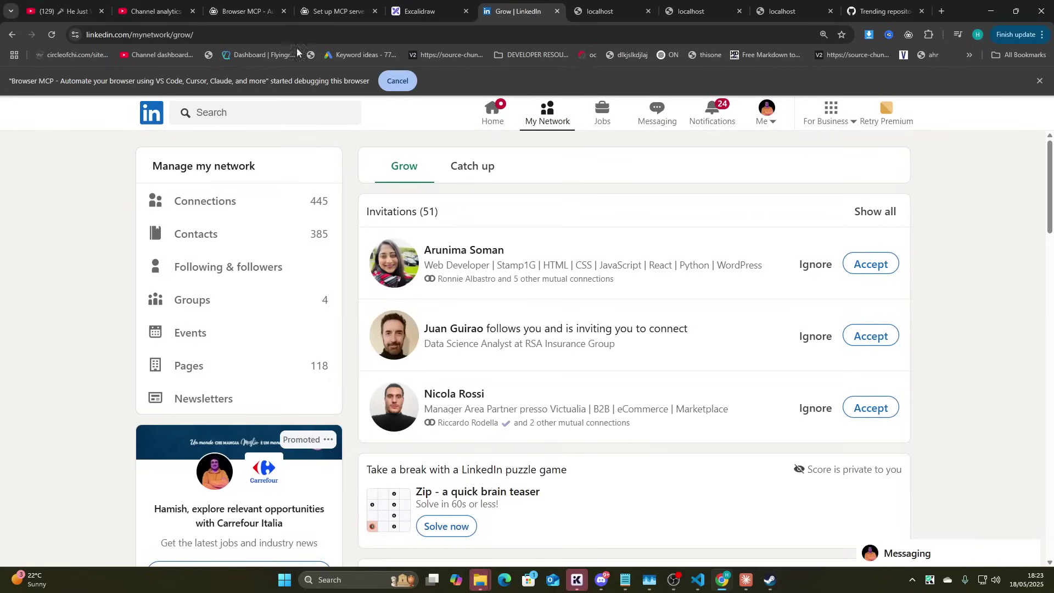
{"action": "left_click", "coordinate": [493, 116]}
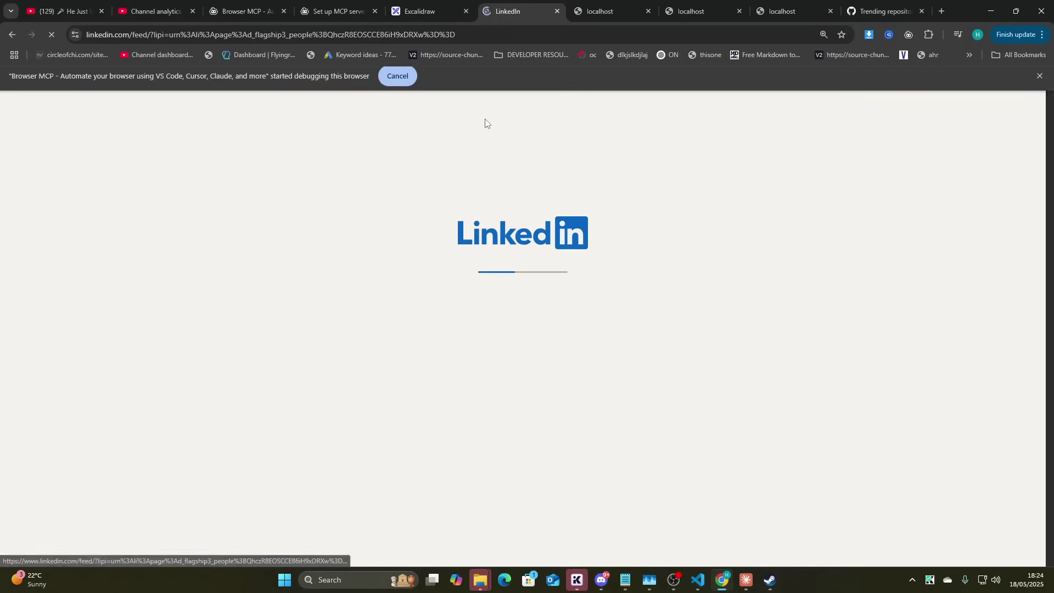
In Claude's new chat, type the Harbor SEO prompt using brightdata mcp and browserMCP for LinkedIn outreach
{"action": "key", "text": "alt+Tab"}
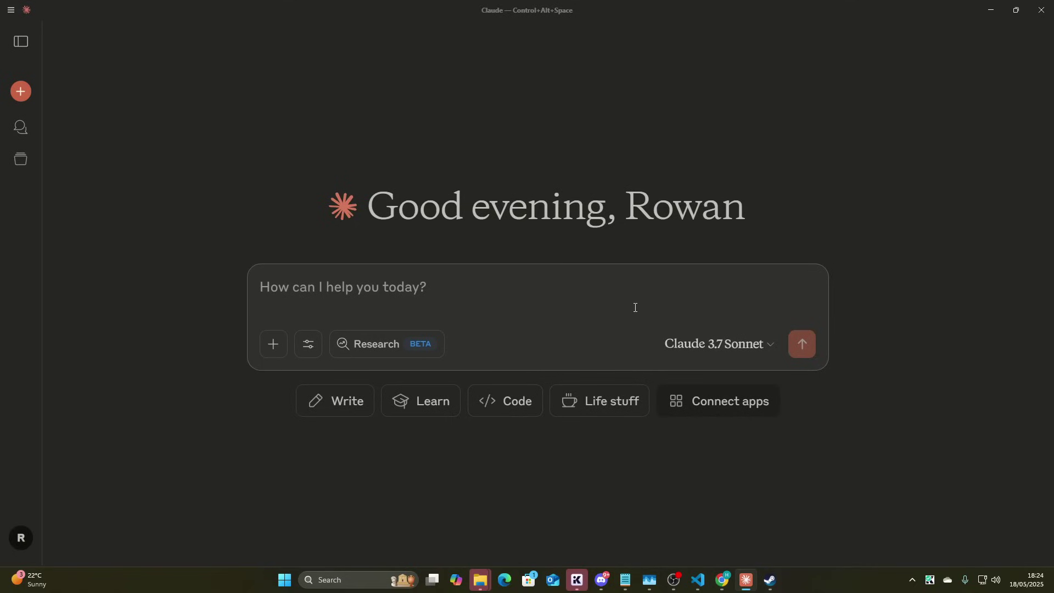
{"action": "type", "text": "I have"}
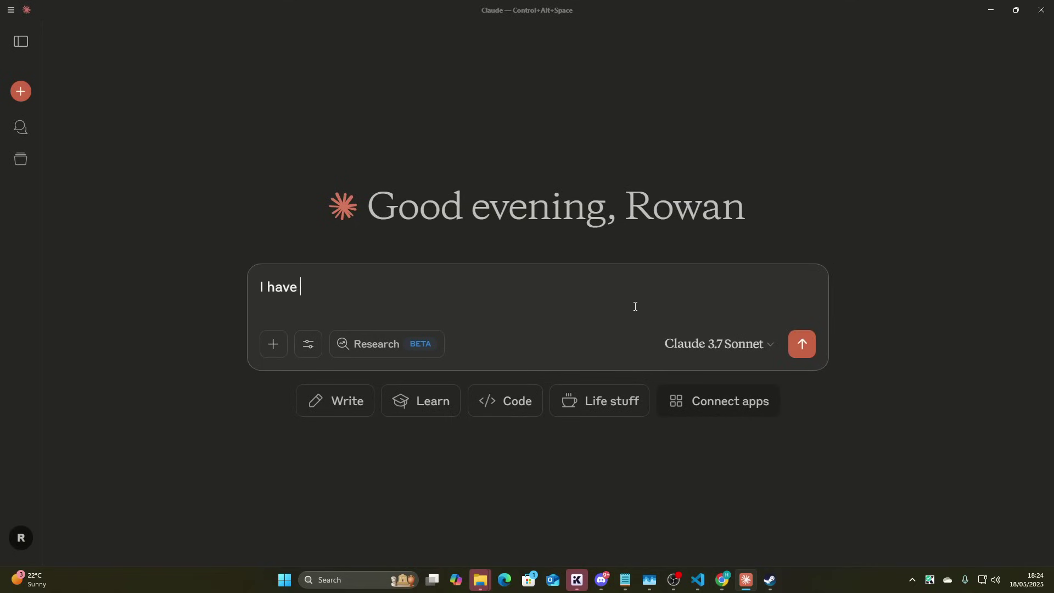
{"action": "type", "text": " a SaaS called H"}
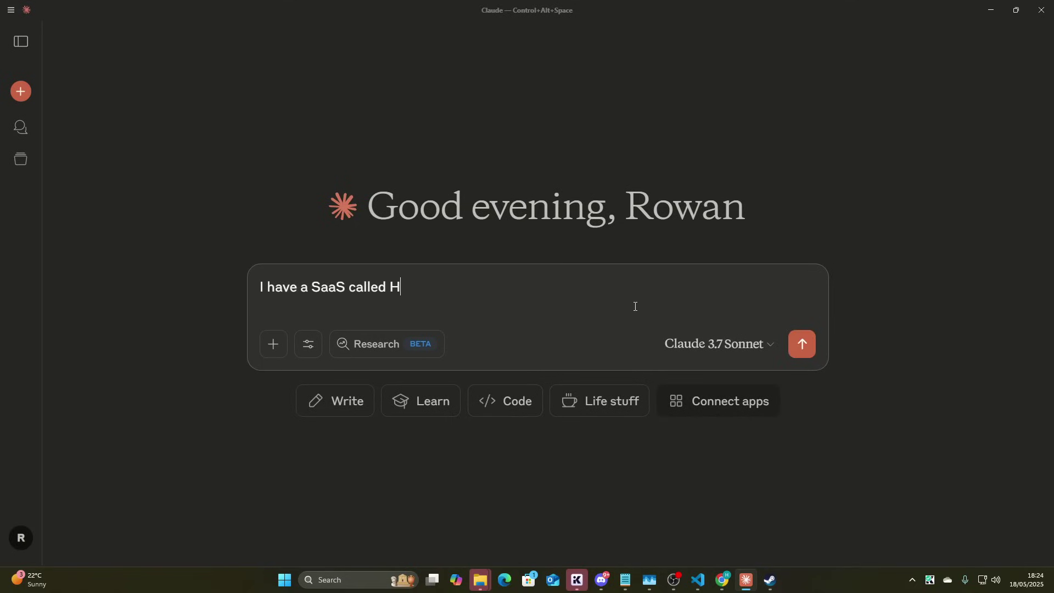
{"action": "type", "text": "arbor SEO, use brigh"}
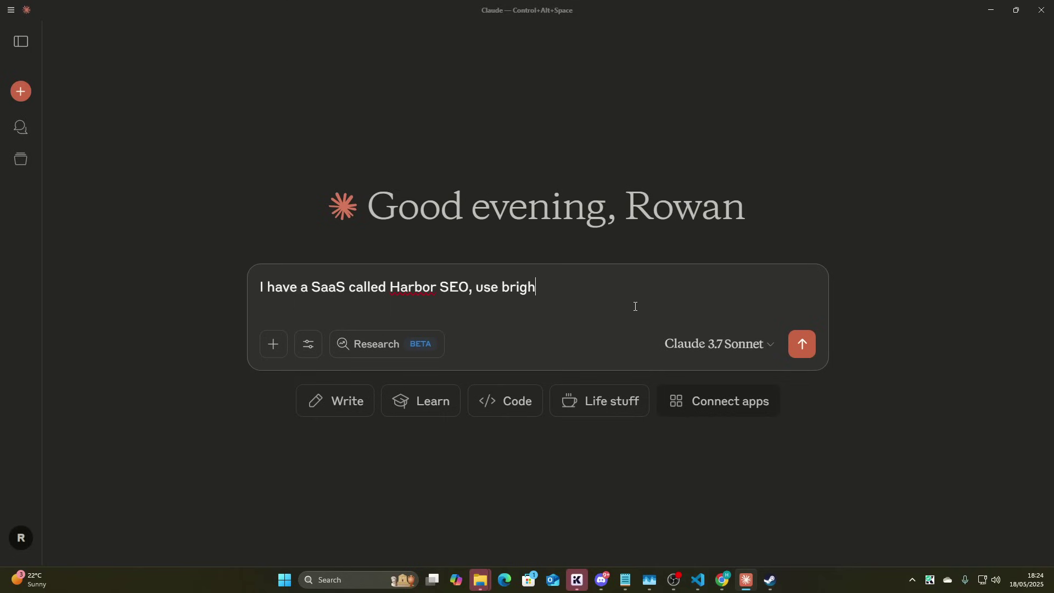
{"action": "type", "text": "tdata mcp to understand what the we"}
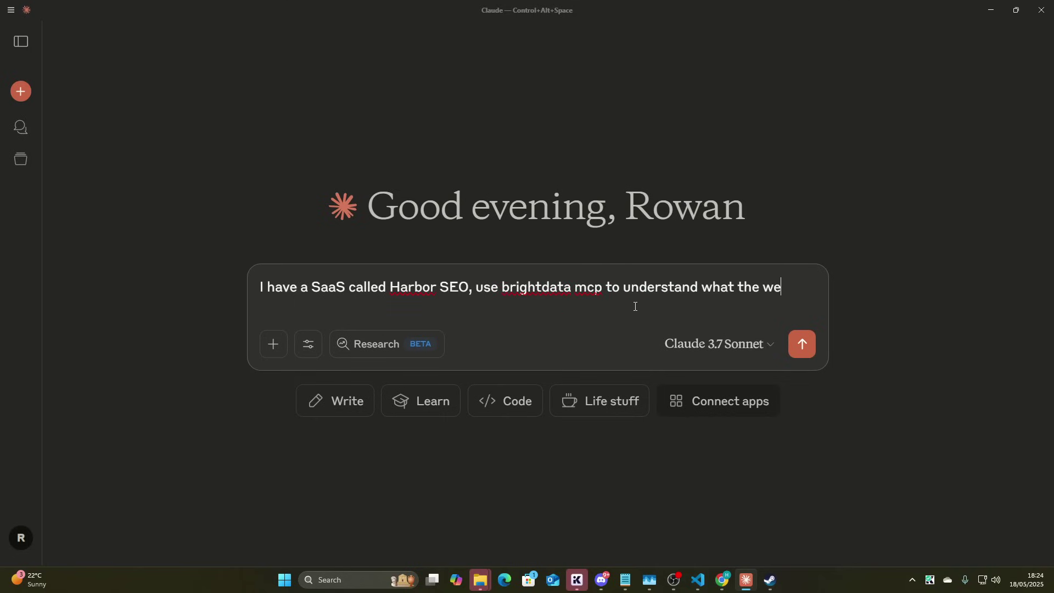
{"action": "type", "text": "bsite is and what we offer -"}
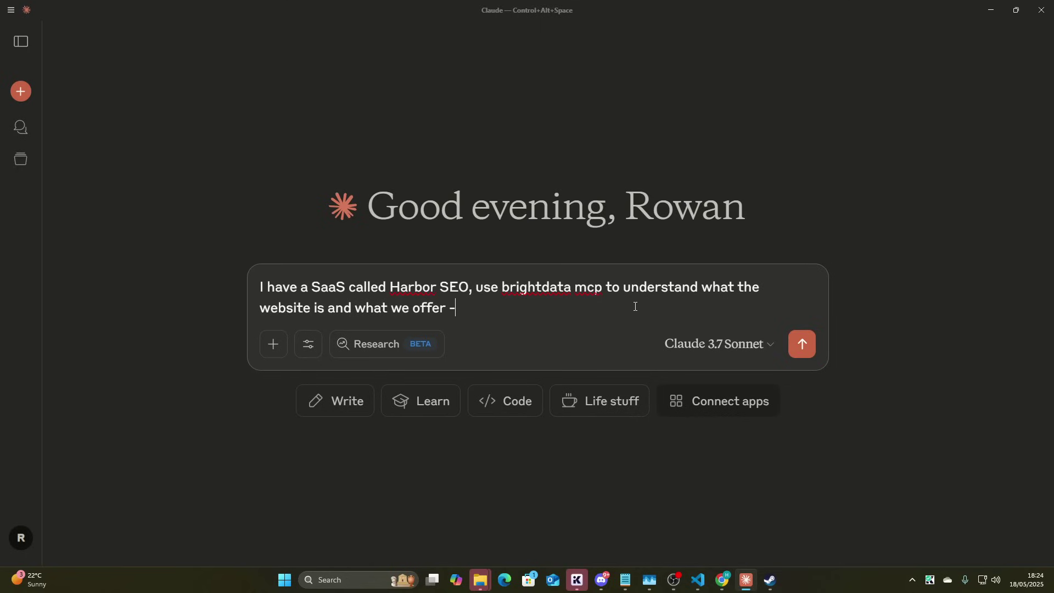
{"action": "type", "text": " I want you to then"}
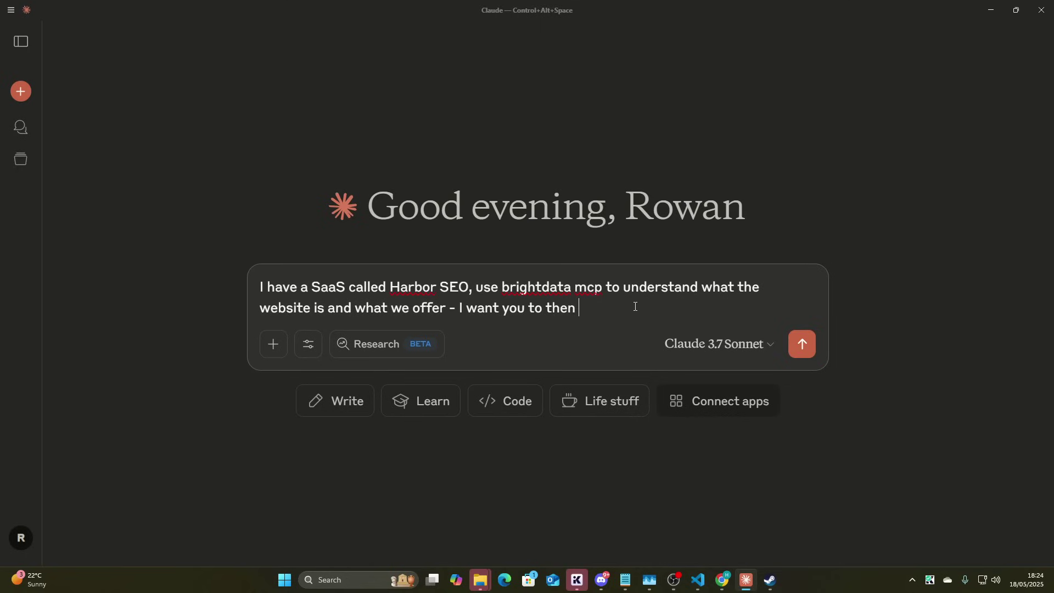
{"action": "type", "text": " go on my linkedin and find people who are "}
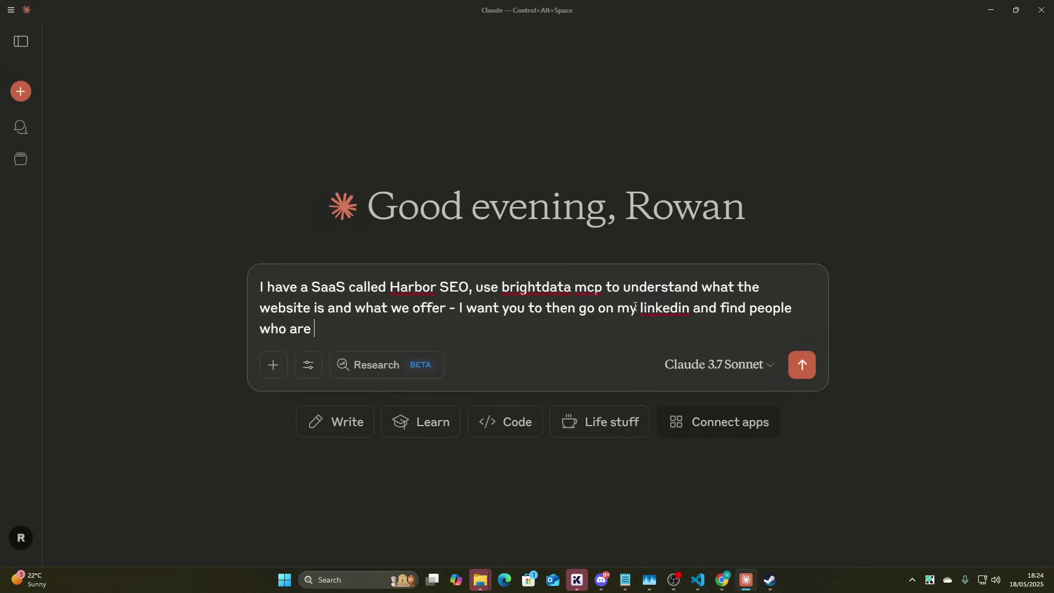
{"action": "type", "text": "potentially interested "}
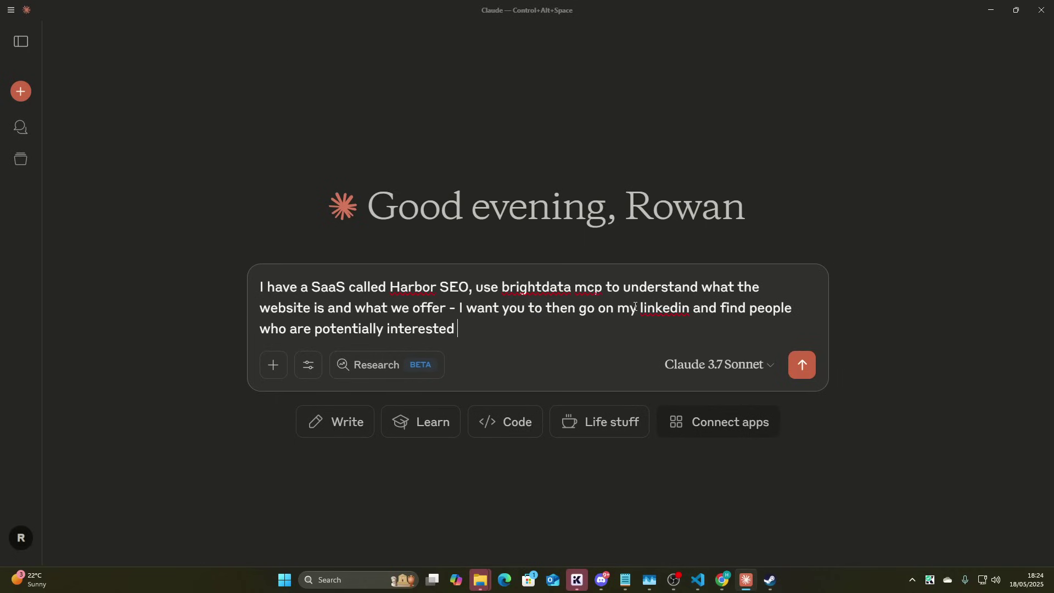
{"action": "type", "text": "in HarborSEO and"}
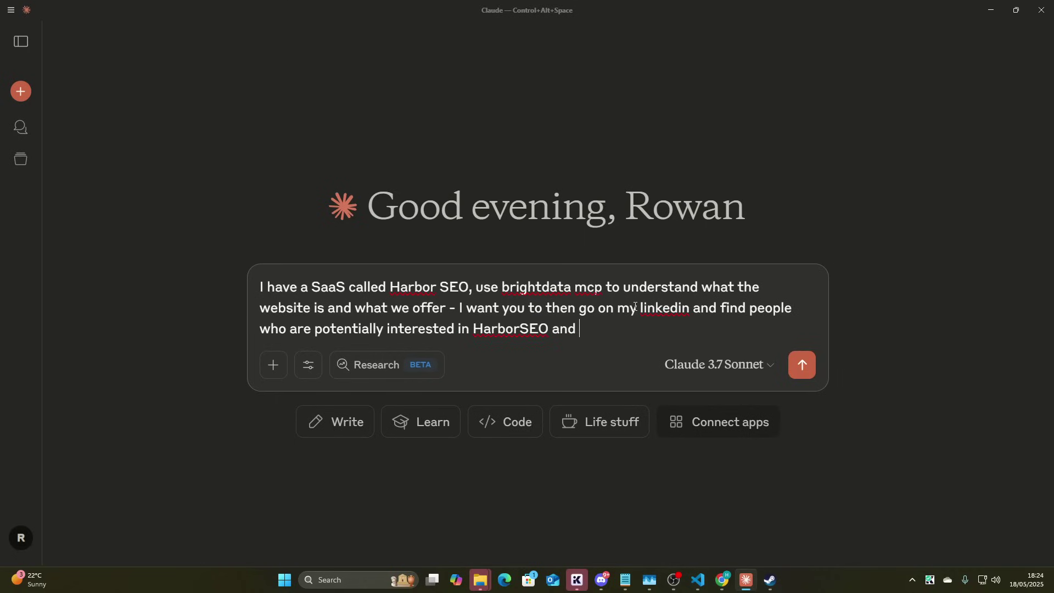
{"action": "type", "text": " messagethem "}
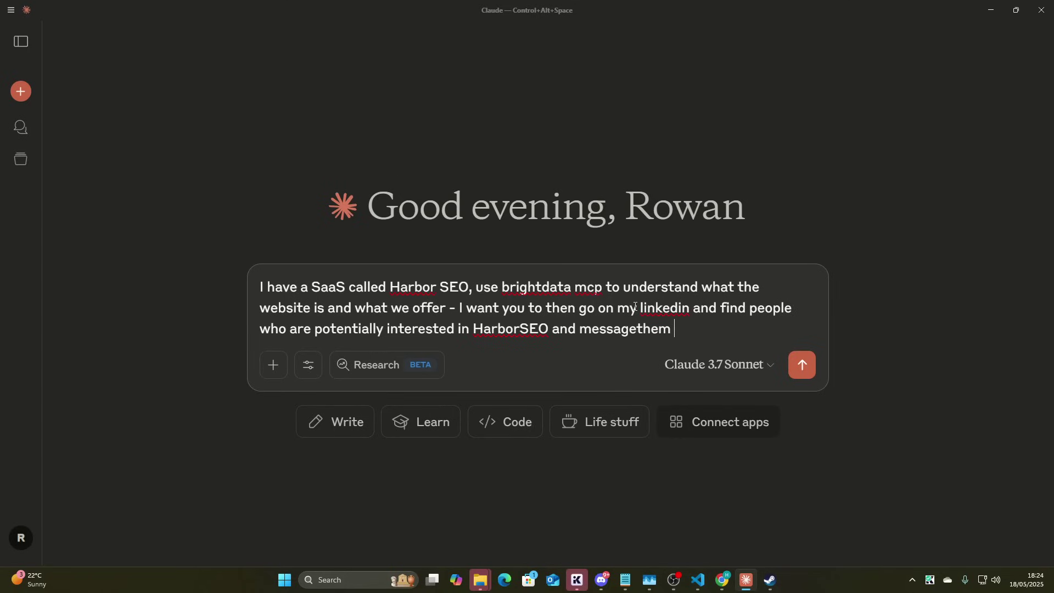
{"action": "type", "text": "or connect wtih the"}
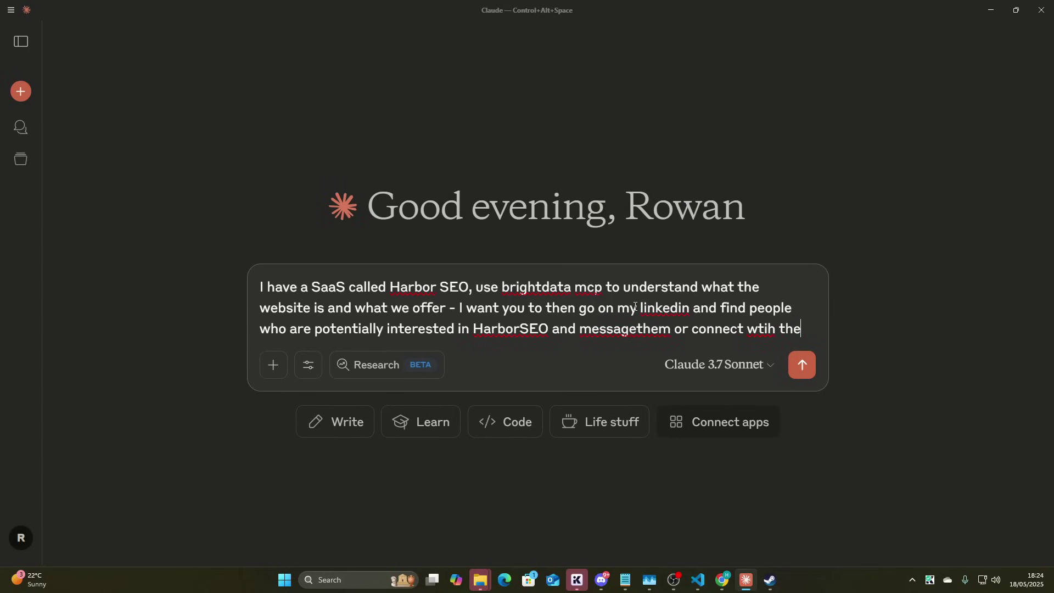
{"action": "type", "text": "m - do the"}
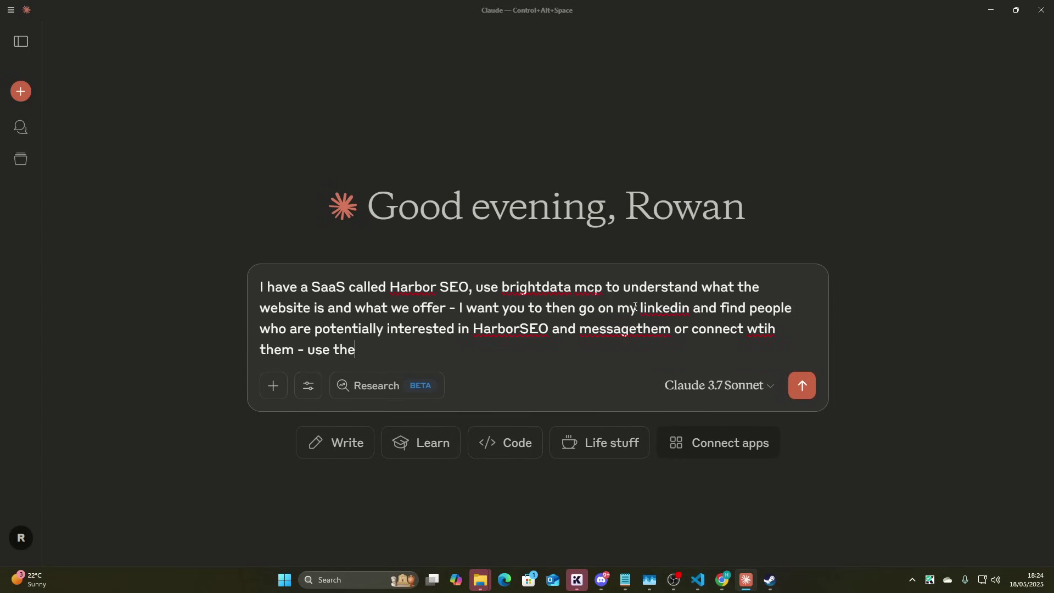
{"action": "type", "text": " browserMCP for"}
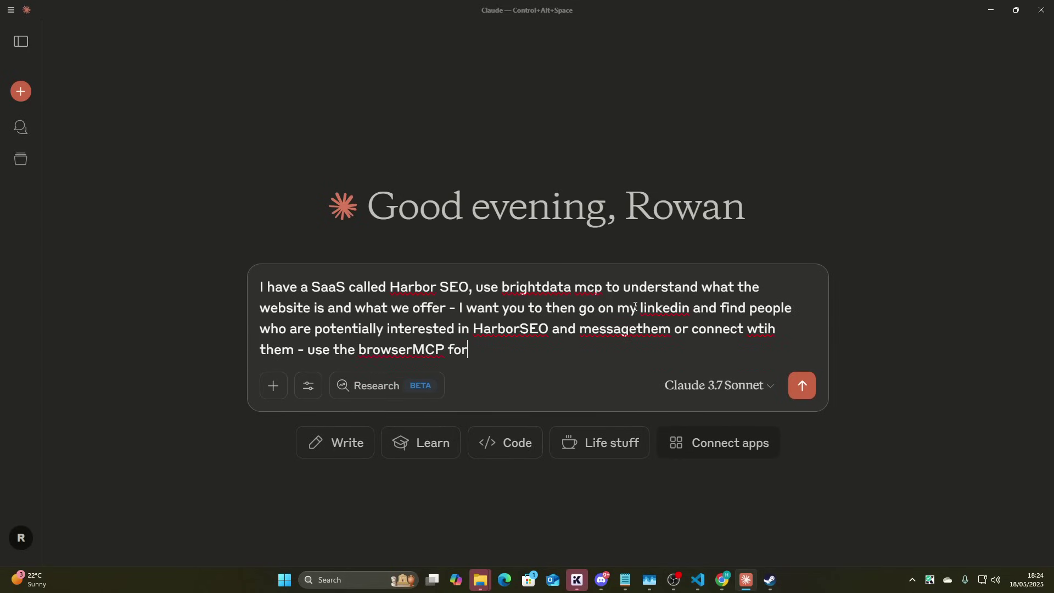
{"action": "type", "text": " this"}
Collapse LinkedIn messaging, disconnect Browser MCP, reload the feed, and reconnect it to the LinkedIn tab
{"action": "key", "text": "alt+Tab"}
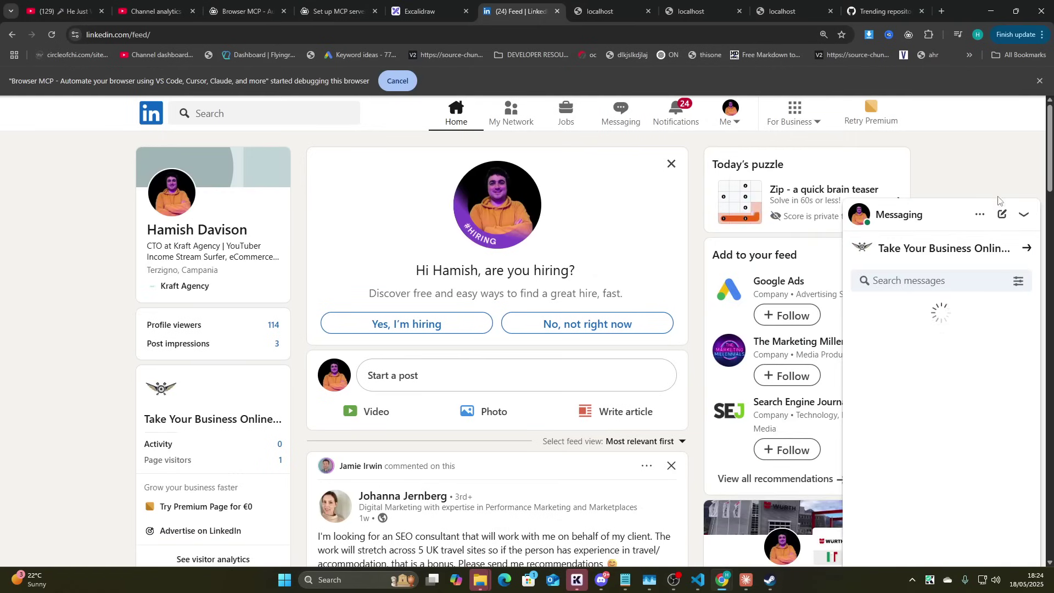
{"action": "left_click", "coordinate": [1022, 215]}
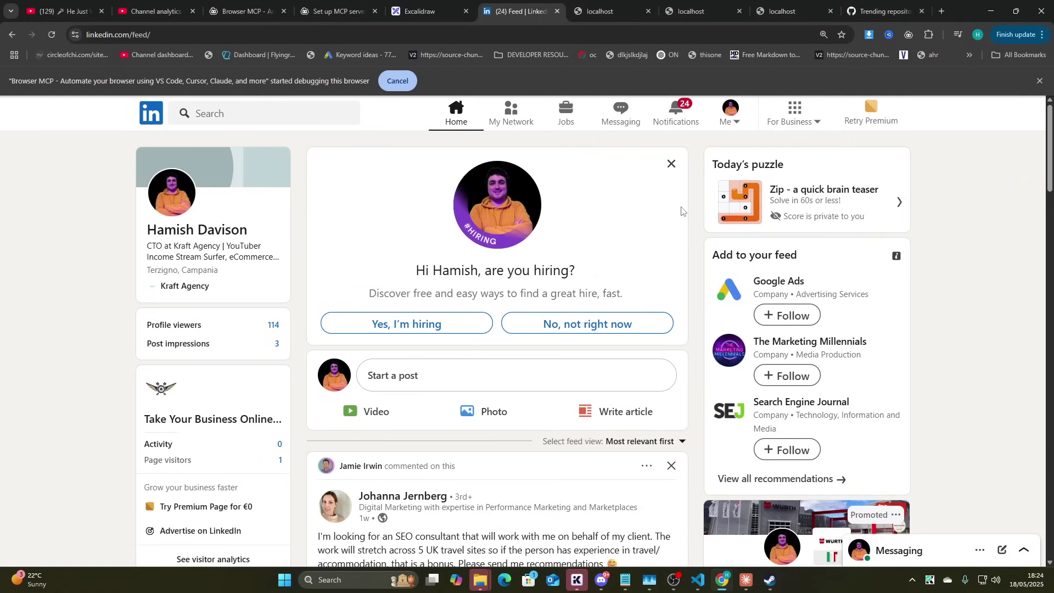
{"action": "left_click", "coordinate": [908, 35]}
{"action": "left_click", "coordinate": [871, 91]}
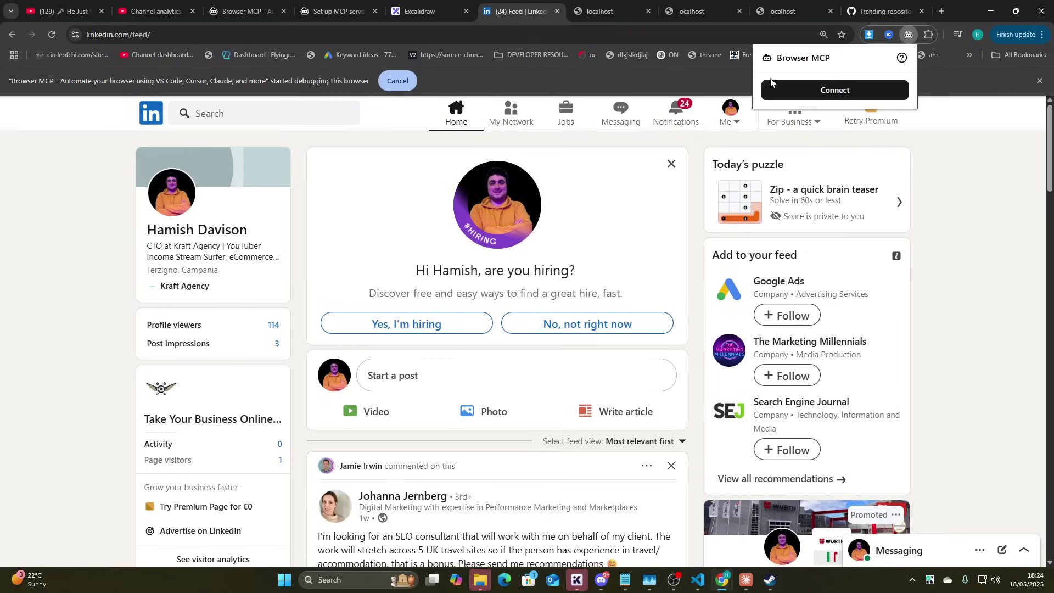
{"action": "left_click", "coordinate": [903, 98]}
{"action": "left_click", "coordinate": [908, 35]}
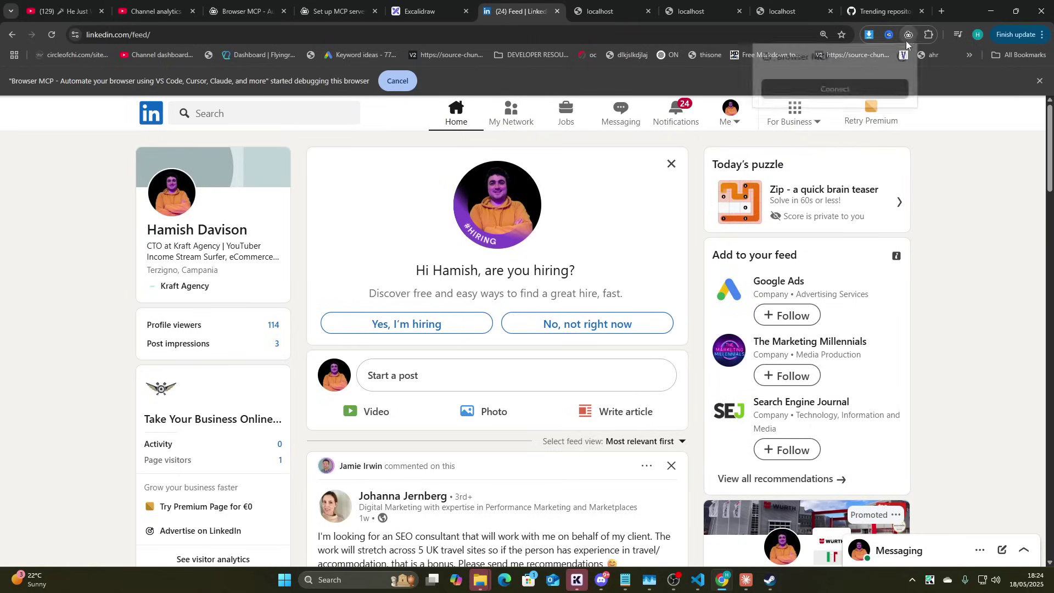
{"action": "left_click", "coordinate": [903, 89]}
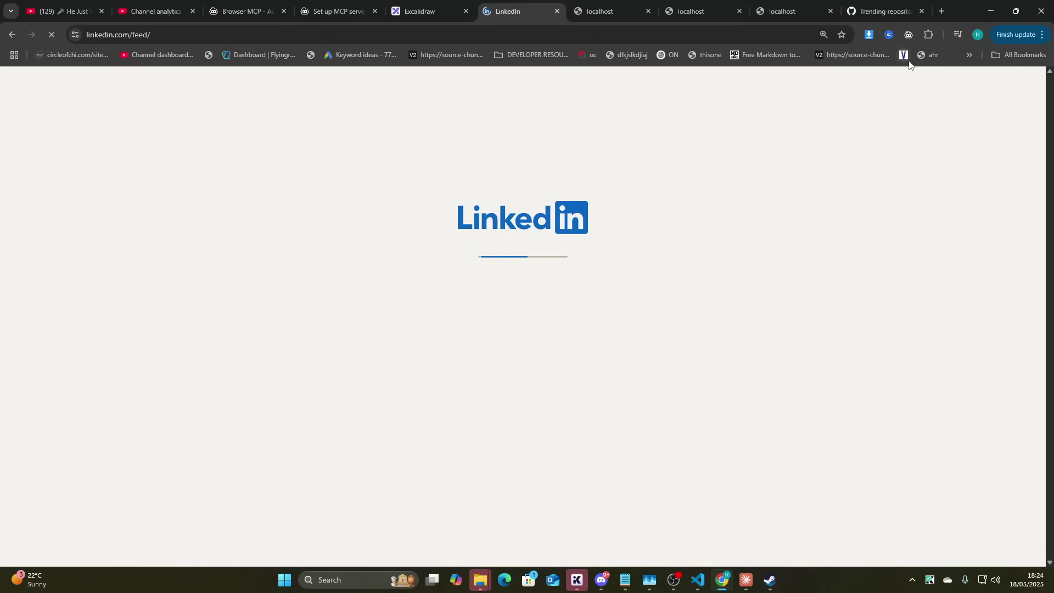
{"action": "left_click", "coordinate": [908, 35]}
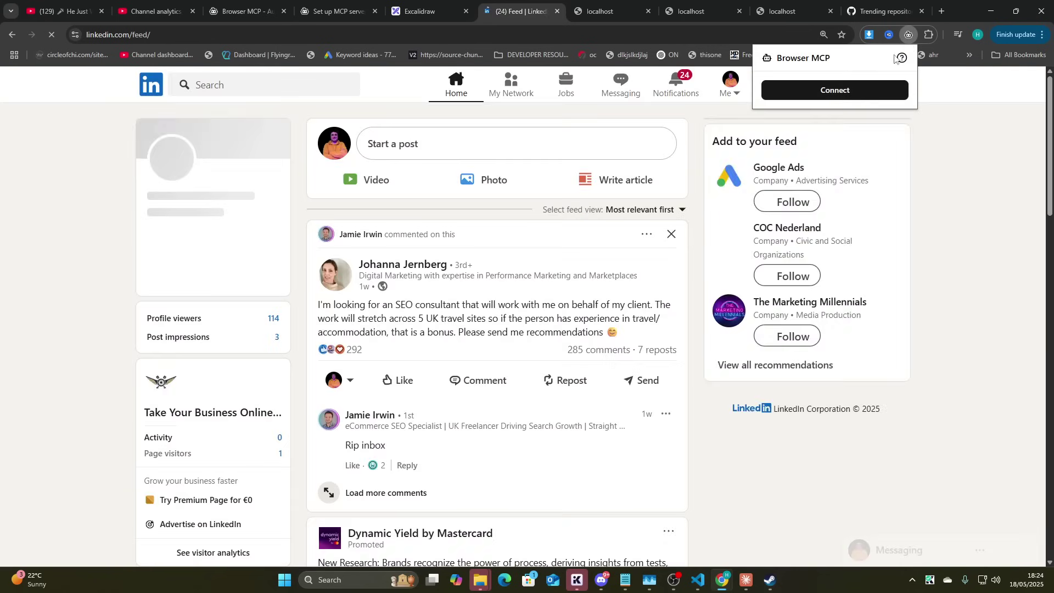
{"action": "left_click", "coordinate": [864, 91]}
Check which MCP servers and tools are available in Claude Desktop
{"action": "key", "text": "alt+Tab"}
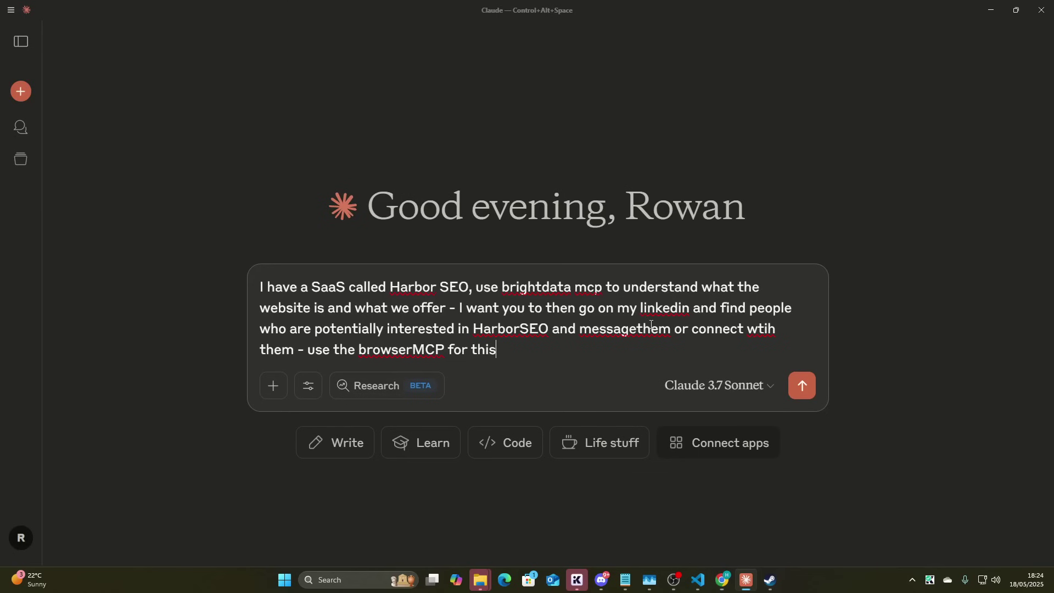
{"action": "key", "text": "alt+Tab"}
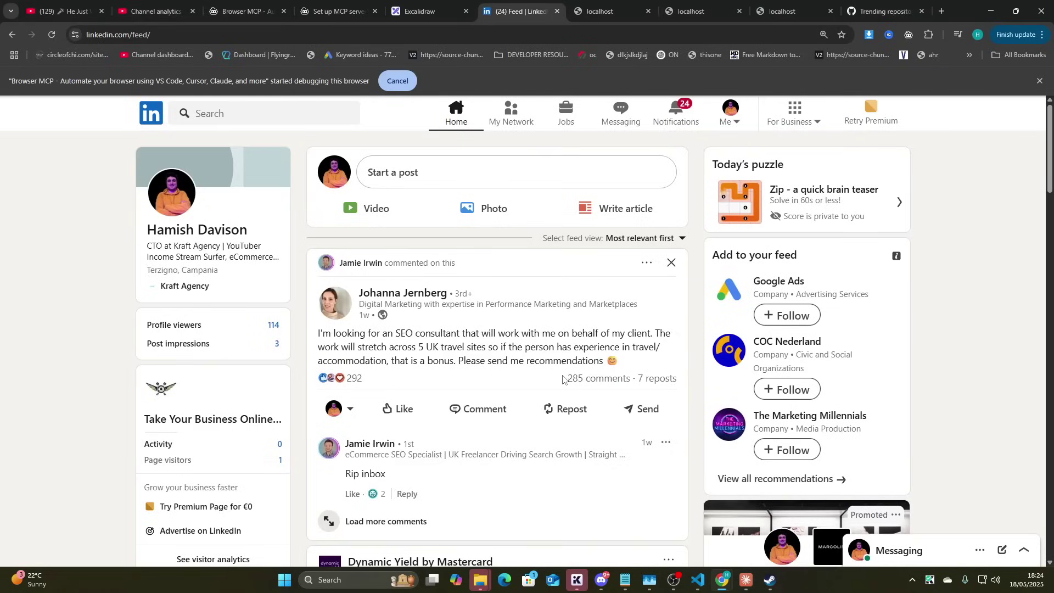
{"action": "key", "text": "alt+Tab"}
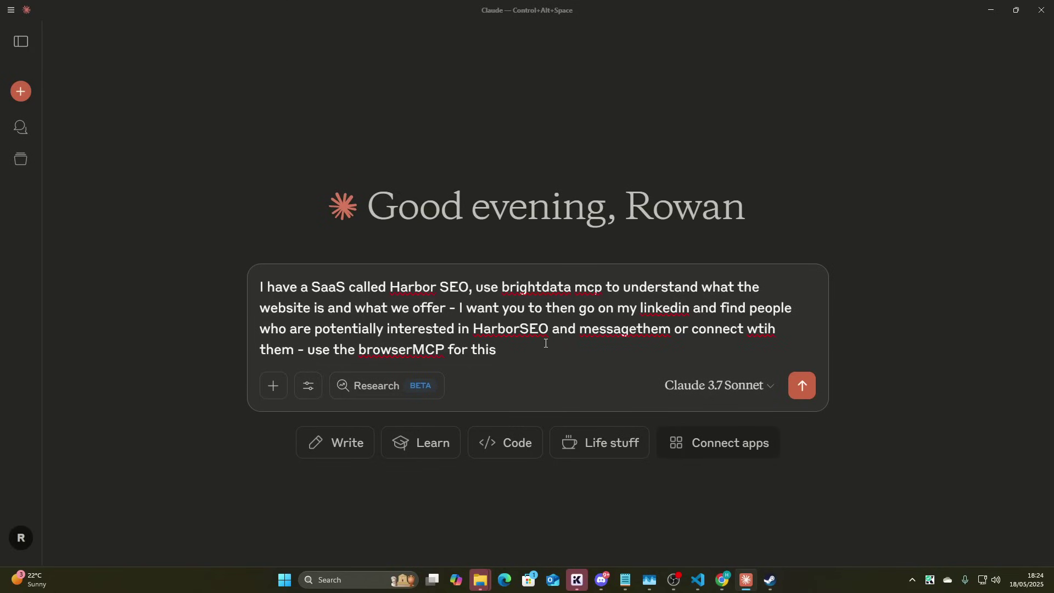
{"action": "left_click", "coordinate": [309, 387]}
{"action": "scroll", "coordinate": [406, 494], "scroll_direction": "down", "scroll_amount": 5}
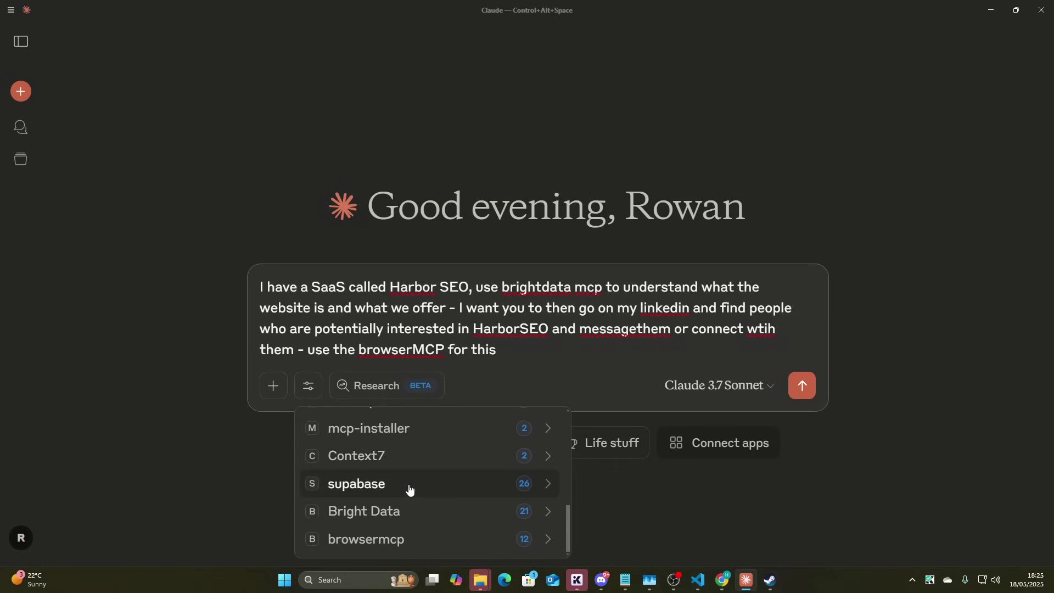
{"action": "left_click", "coordinate": [527, 347]}
Send the prompt, stop it, add '(harborseo.ai)' after Harbor SEO, and resend
{"action": "key", "text": "Return"}
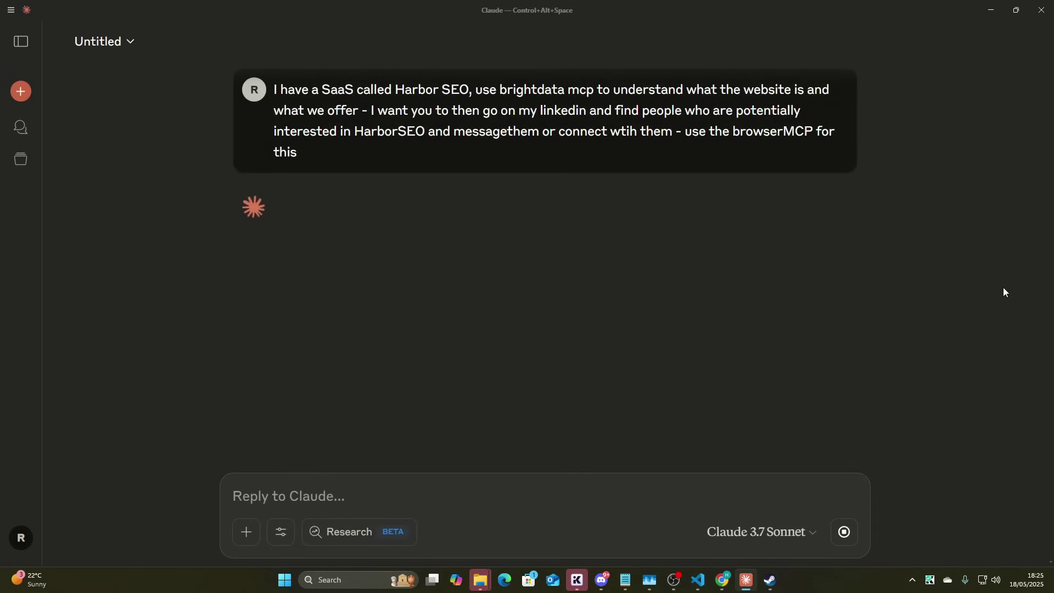
{"action": "left_click", "coordinate": [844, 531]}
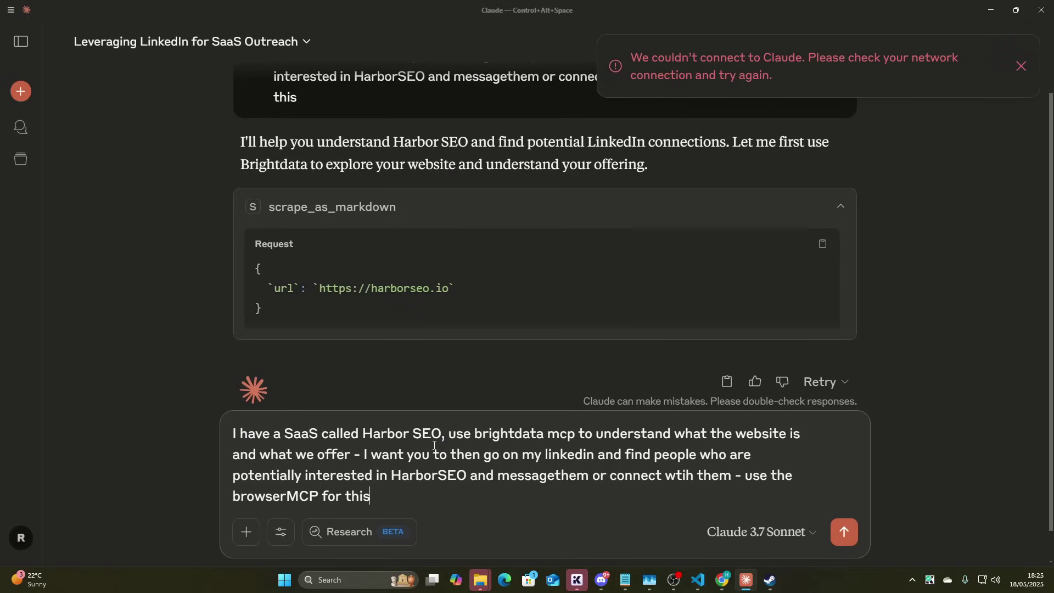
{"action": "left_click", "coordinate": [443, 432]}
{"action": "type", "text": "(harborseo.ai)"}
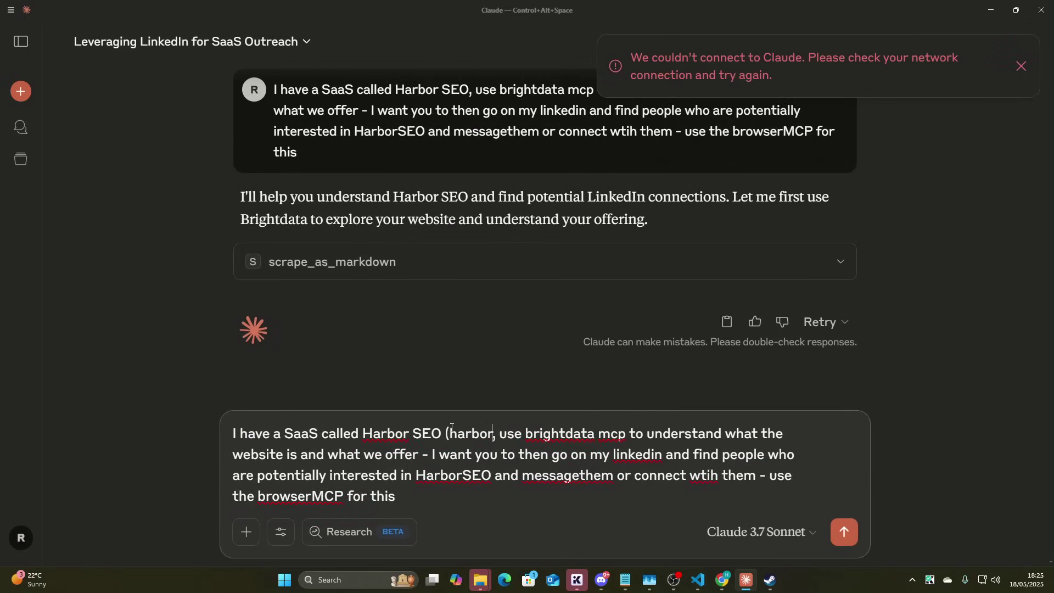
{"action": "key", "text": "Return"}
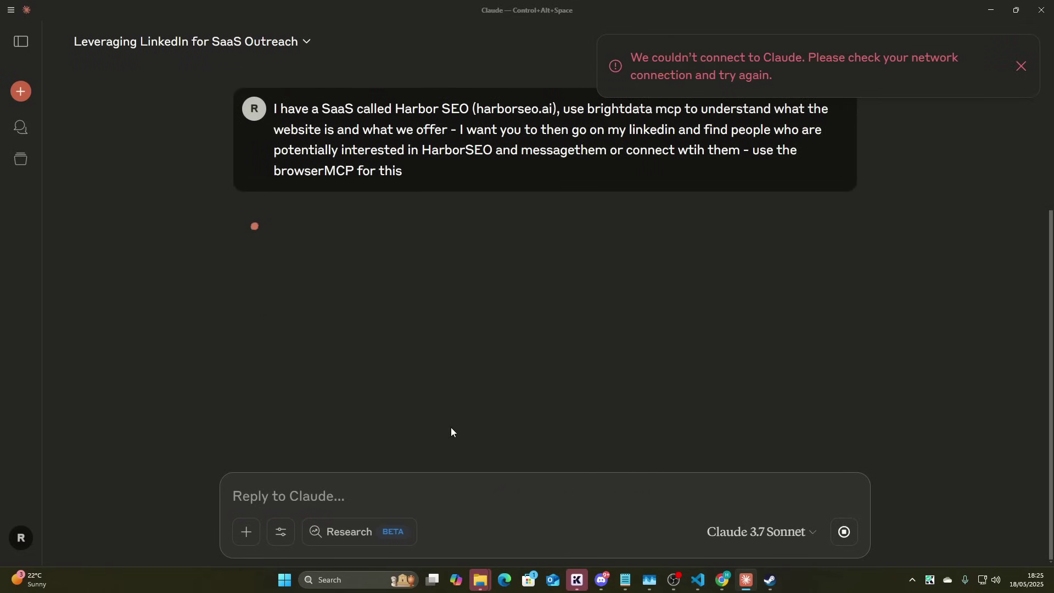
{"action": "type", "text": "``"}
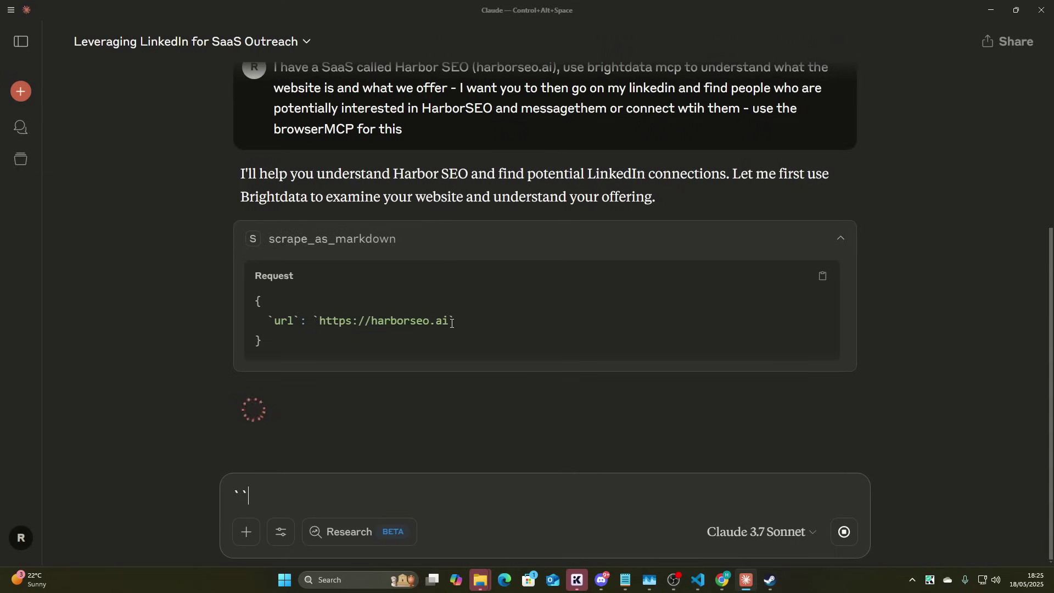
{"action": "left_click_drag", "start_coordinate": [449, 321], "coordinate": [316, 324]}
Open jina.ai in a new Chrome tab and jump to its Reader API section
{"action": "key", "text": "alt+Tab"}
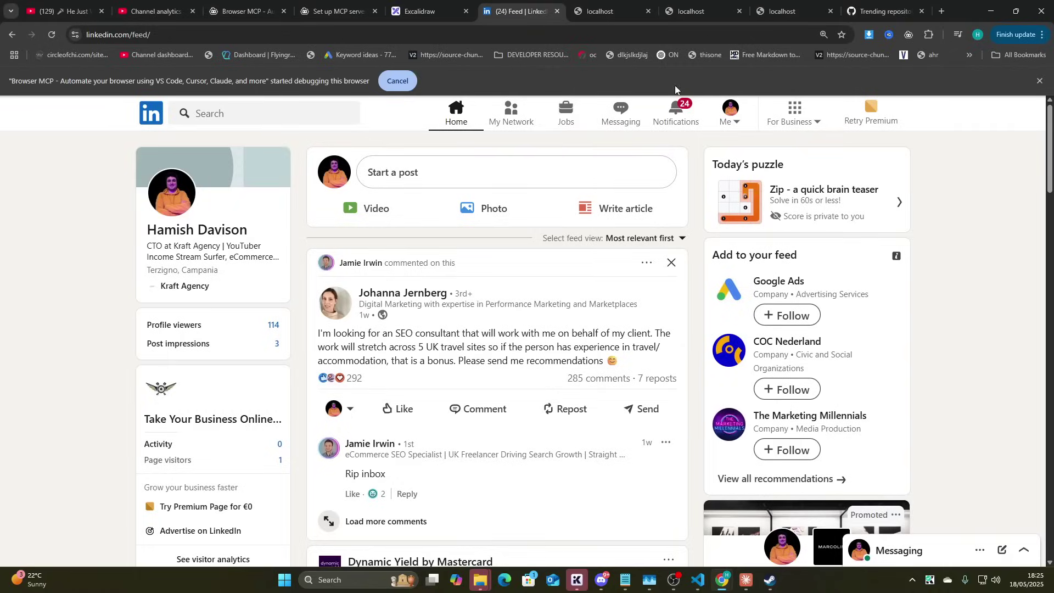
{"action": "left_click", "coordinate": [941, 11]}
{"action": "type", "text": "jin"}
{"action": "key", "text": "Return"}
{"action": "key", "text": "alt+Tab"}
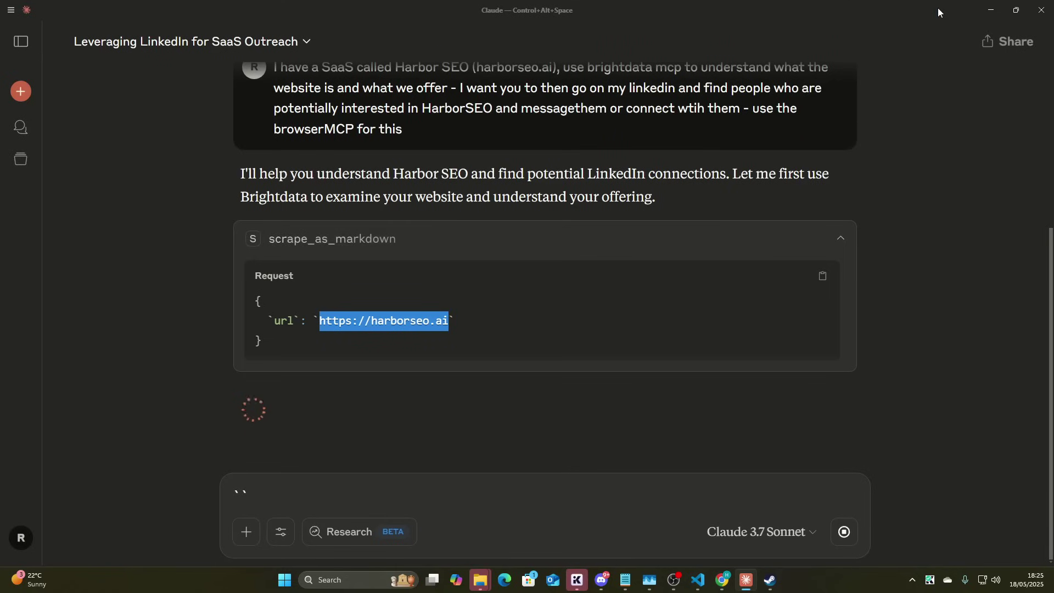
{"action": "key", "text": "alt+Tab"}
{"action": "left_click", "coordinate": [97, 457]}
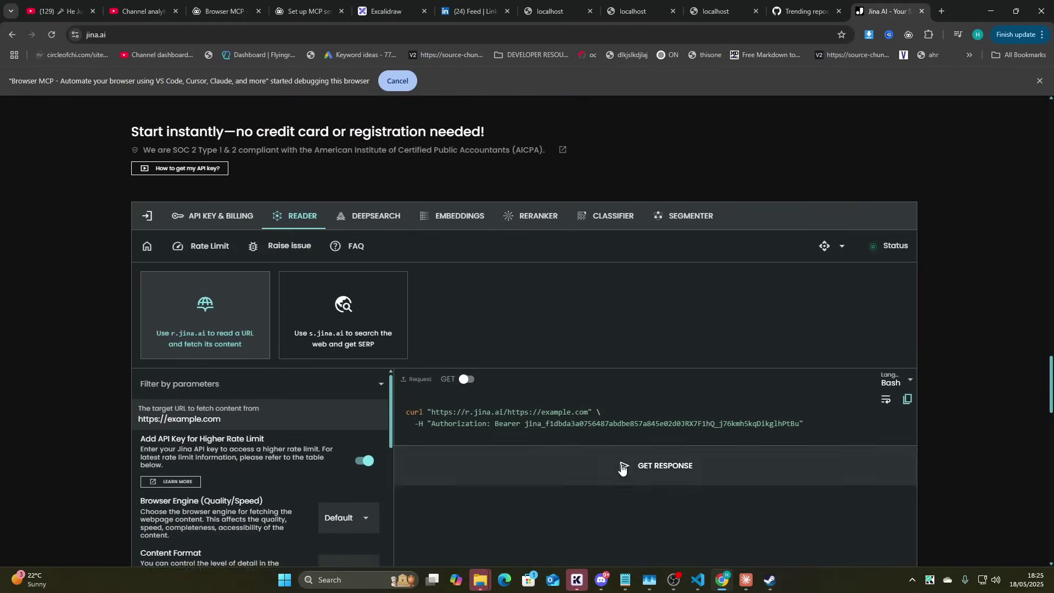
{"action": "scroll", "coordinate": [613, 371], "scroll_direction": "down", "scroll_amount": 2}
{"action": "left_click", "coordinate": [613, 371]}
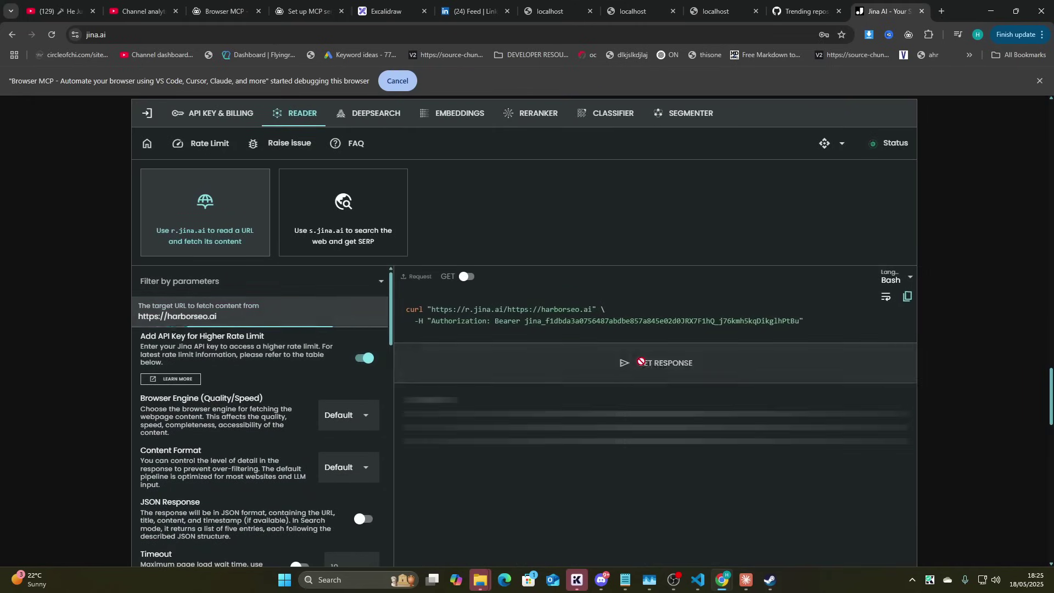
{"action": "key", "text": "alt+Tab"}
{"action": "key", "text": "alt+Tab"}
{"action": "scroll", "coordinate": [704, 396], "scroll_direction": "down", "scroll_amount": 2}
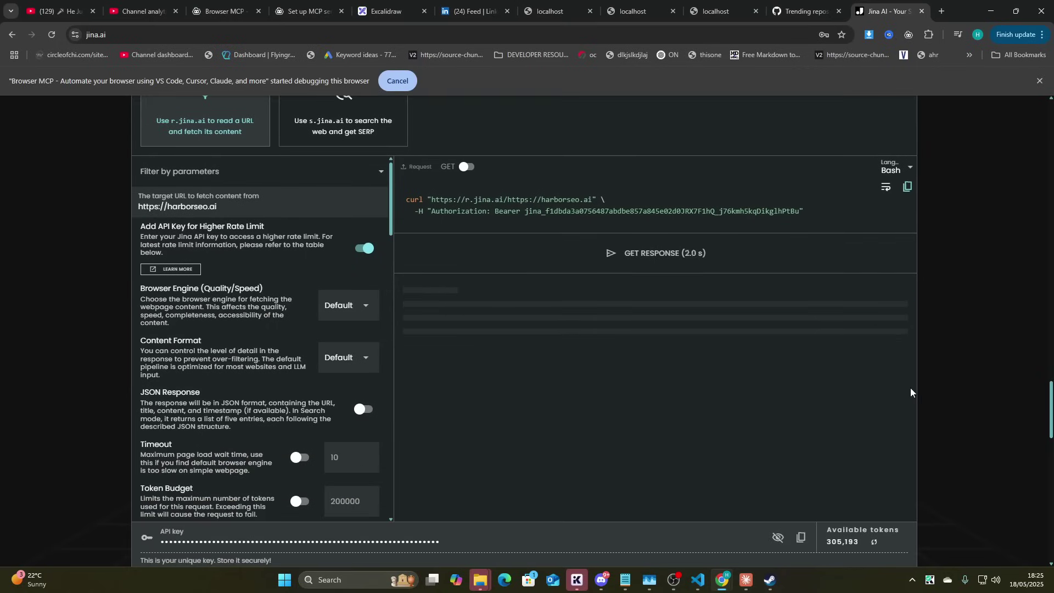
{"action": "key", "text": "alt+Tab"}
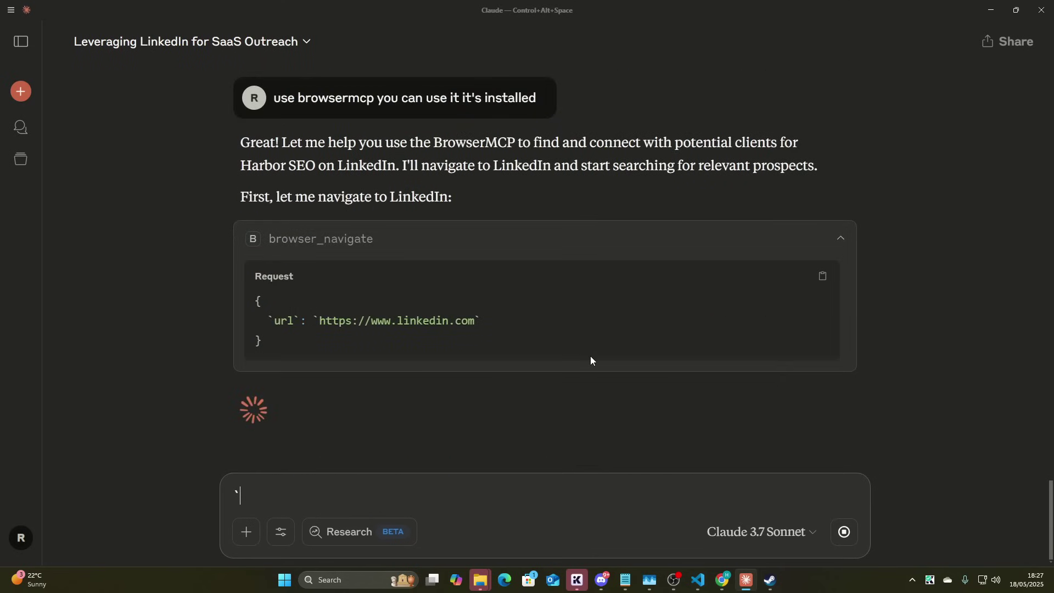
Read through Claude's LinkedIn outreach plan, then switch to Chrome's LinkedIn feed
{"action": "scroll", "coordinate": [591, 356], "scroll_direction": "up", "scroll_amount": 7}
{"action": "scroll", "coordinate": [433, 283], "scroll_direction": "up", "scroll_amount": 15}
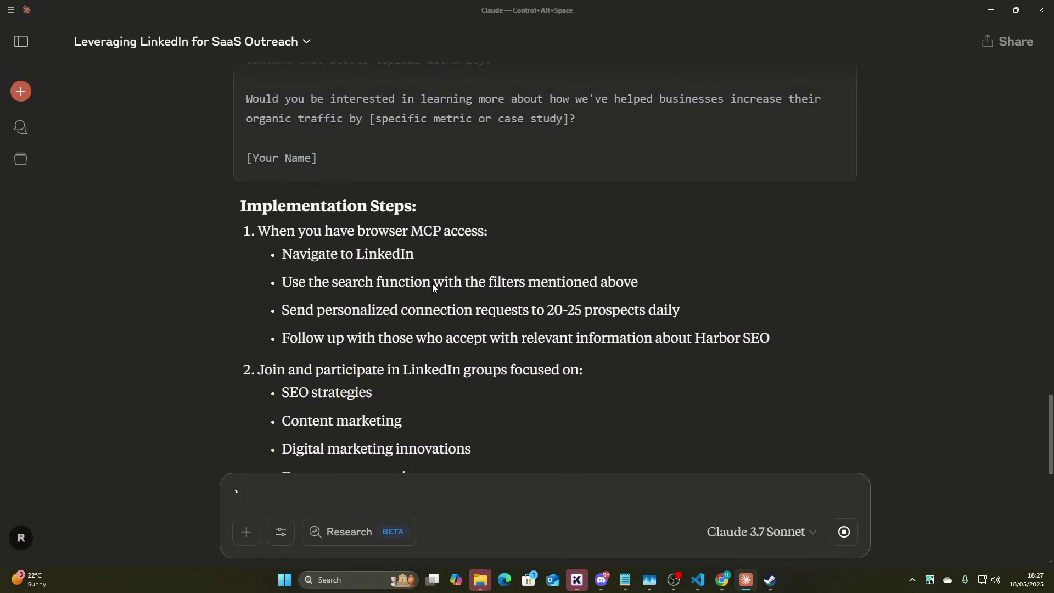
{"action": "scroll", "coordinate": [433, 283], "scroll_direction": "up", "scroll_amount": 4}
{"action": "scroll", "coordinate": [433, 283], "scroll_direction": "down", "scroll_amount": 20}
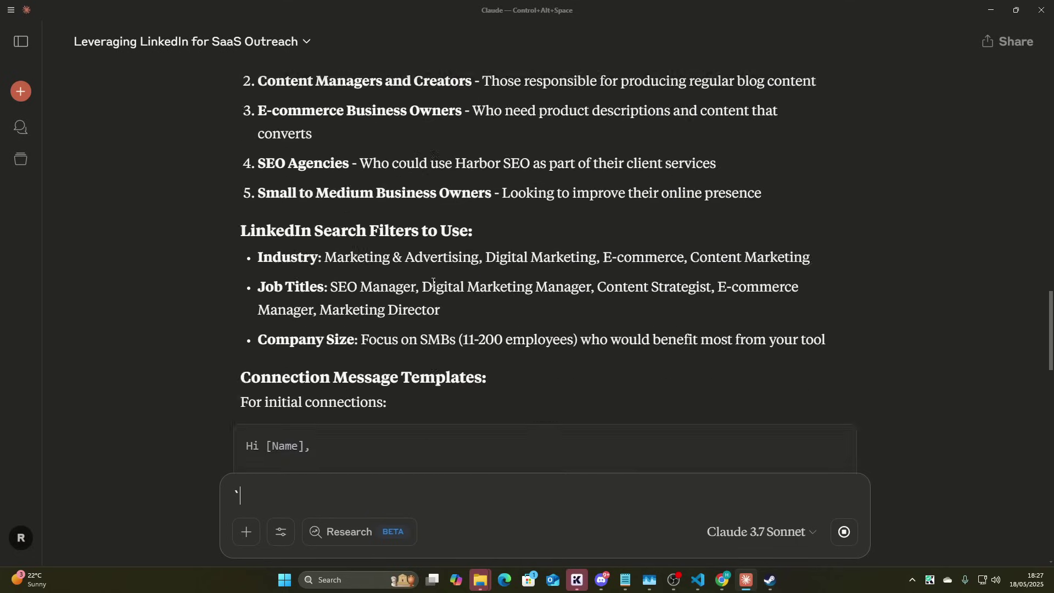
{"action": "scroll", "coordinate": [433, 282], "scroll_direction": "down", "scroll_amount": 10}
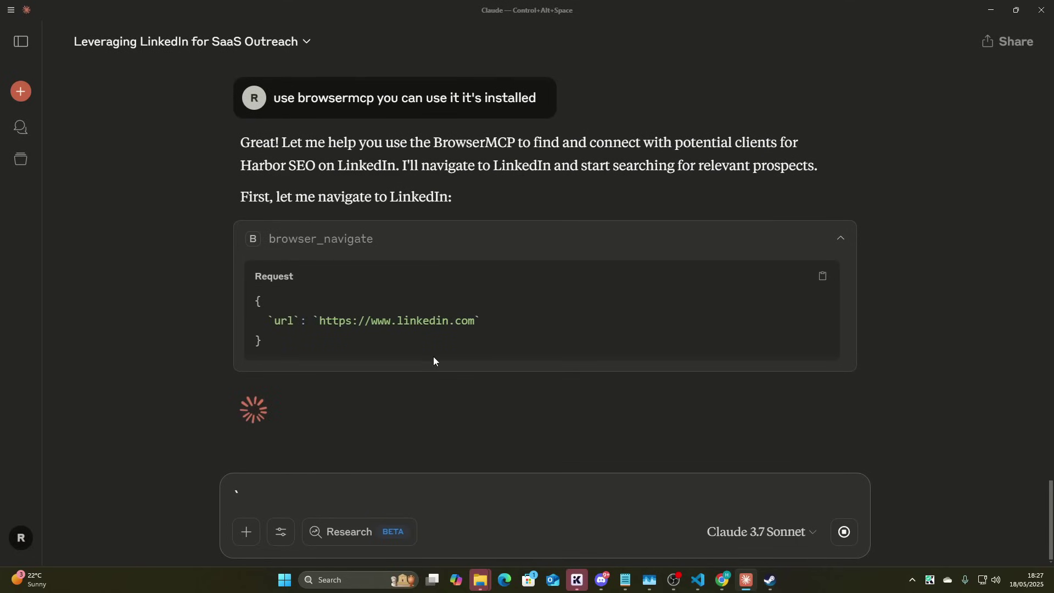
{"action": "key", "text": "super+Tab"}
{"action": "left_click", "coordinate": [190, 159]}
{"action": "key", "text": "super+Tab"}
{"action": "left_click", "coordinate": [220, 165]}
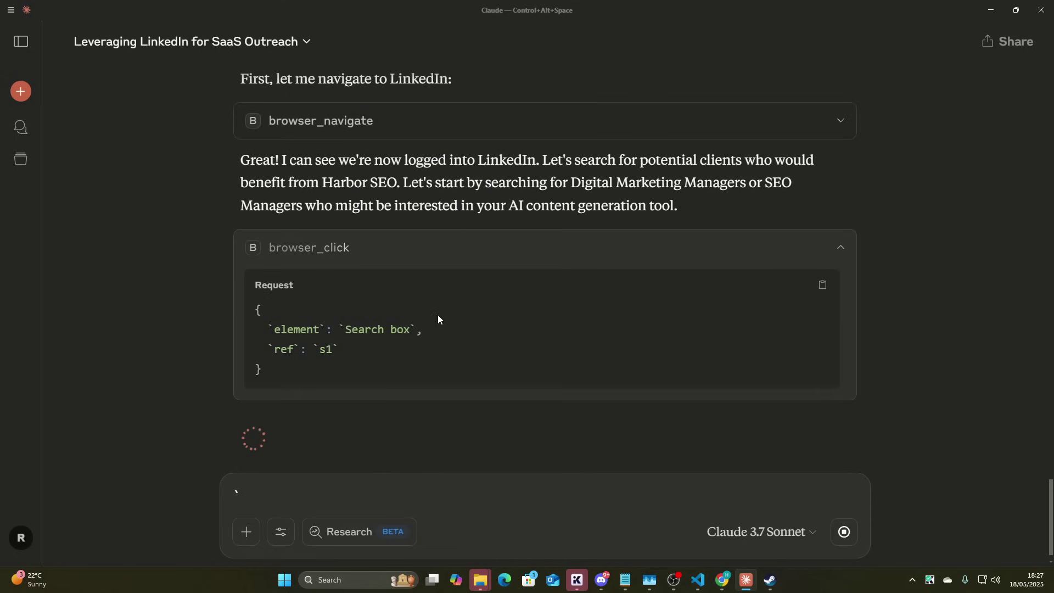
{"action": "key", "text": "alt+Tab"}
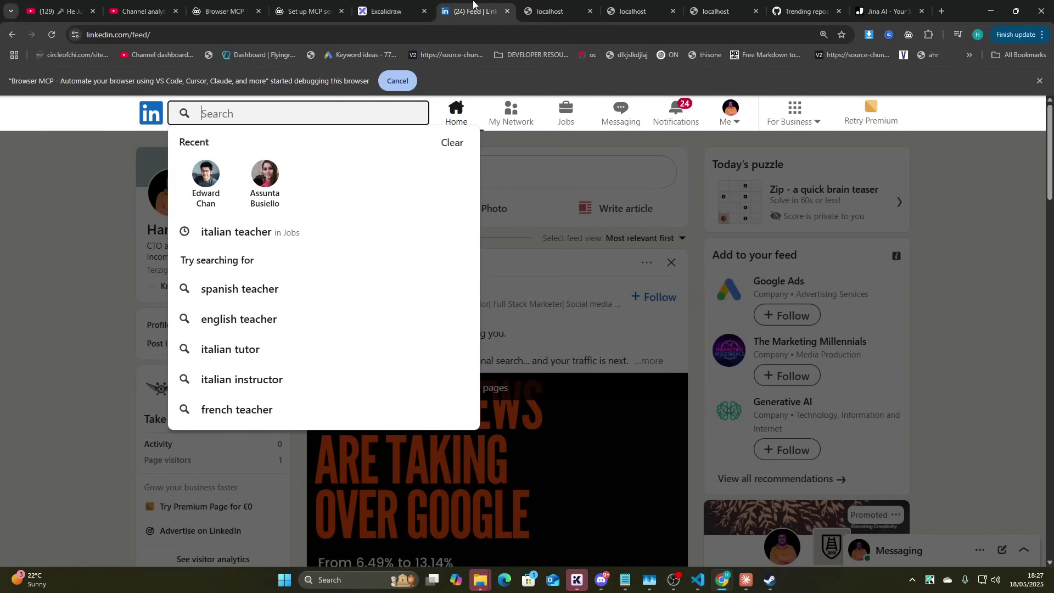
Choose 'Allow always' for Claude's browser integration and watch the Digital Marketing Manager SEO search run
{"action": "key", "text": "alt+Tab"}
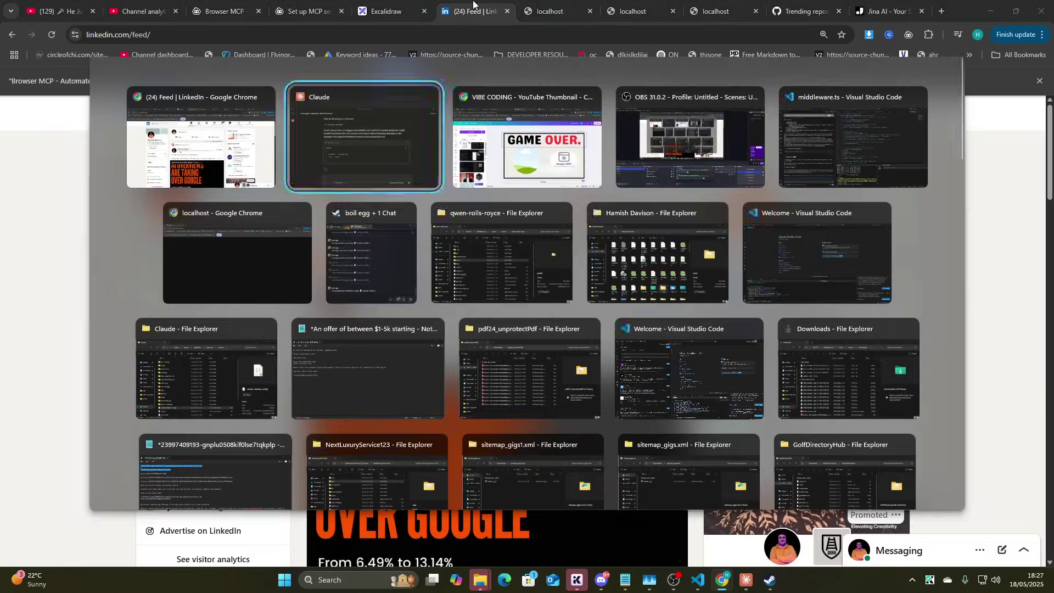
{"action": "left_click", "coordinate": [576, 417]}
{"action": "key", "text": "alt+Tab"}
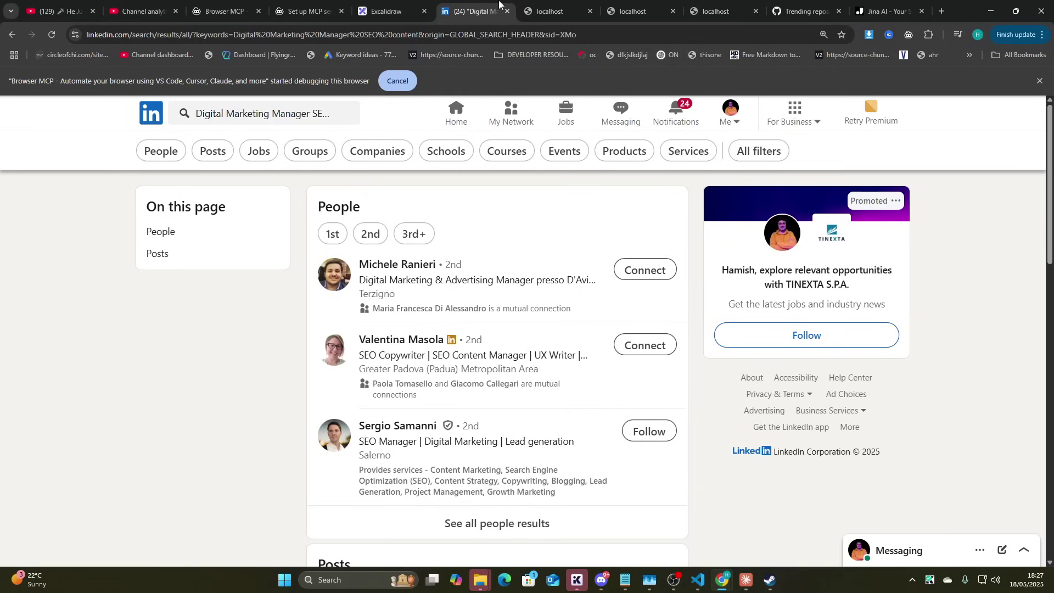
{"action": "key", "text": "alt+Tab"}
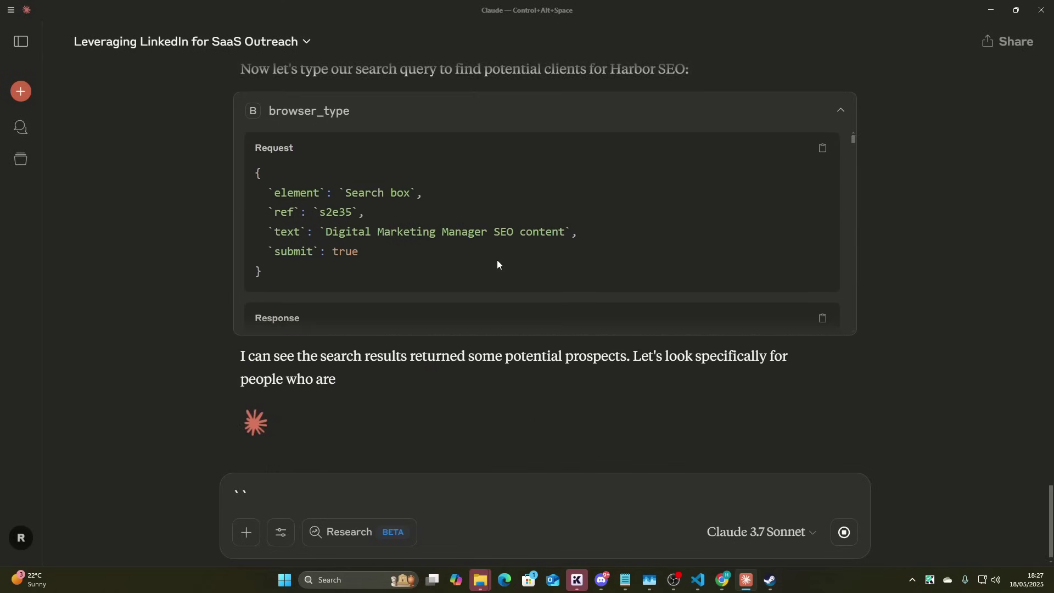
{"action": "key", "text": "BackSpace"}
{"action": "key", "text": "BackSpace"}
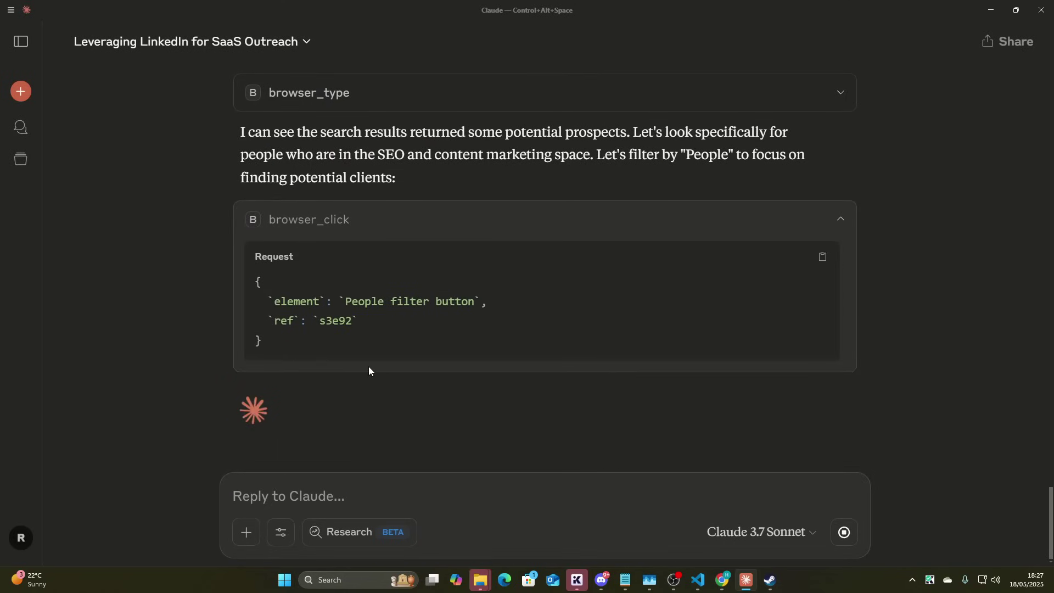
{"action": "key", "text": "alt+Tab"}
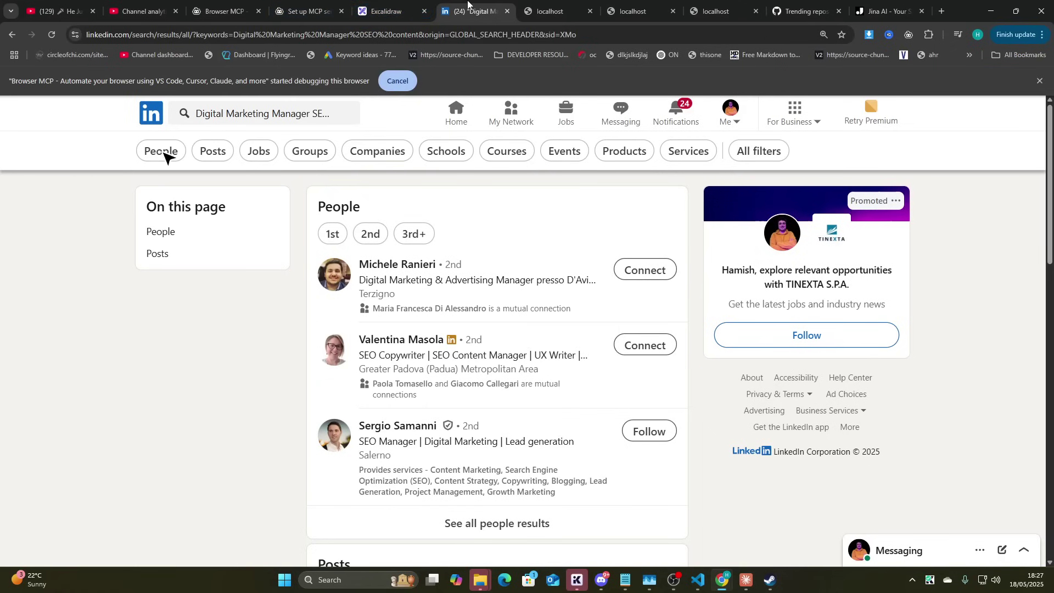
Check the localhost site tab, then view harborseo.ai's fetched content on the Jina AI tab
{"action": "key", "text": "alt+Tab"}
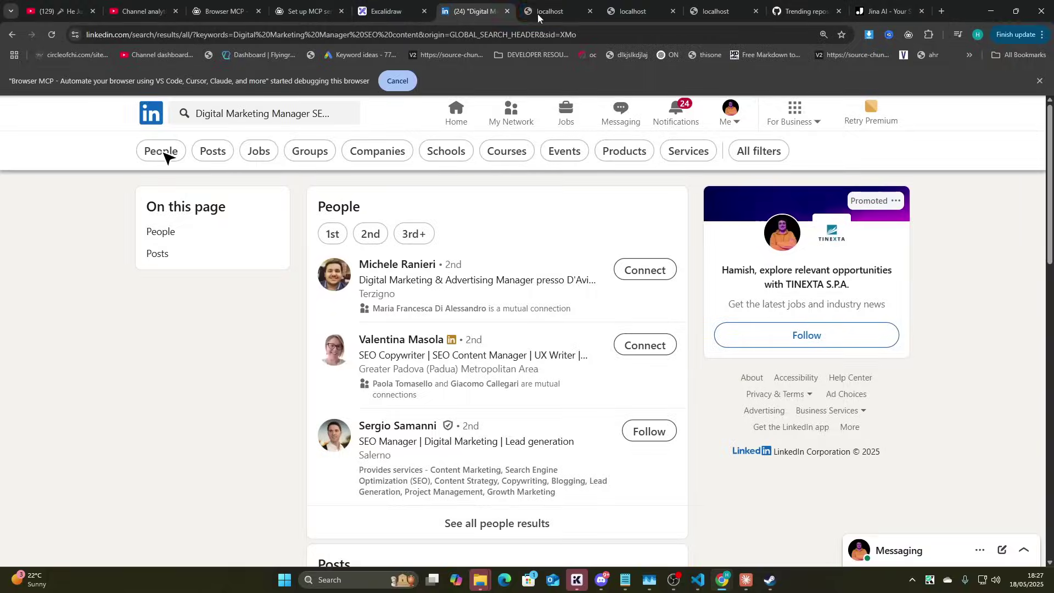
{"action": "left_click", "coordinate": [536, 11]}
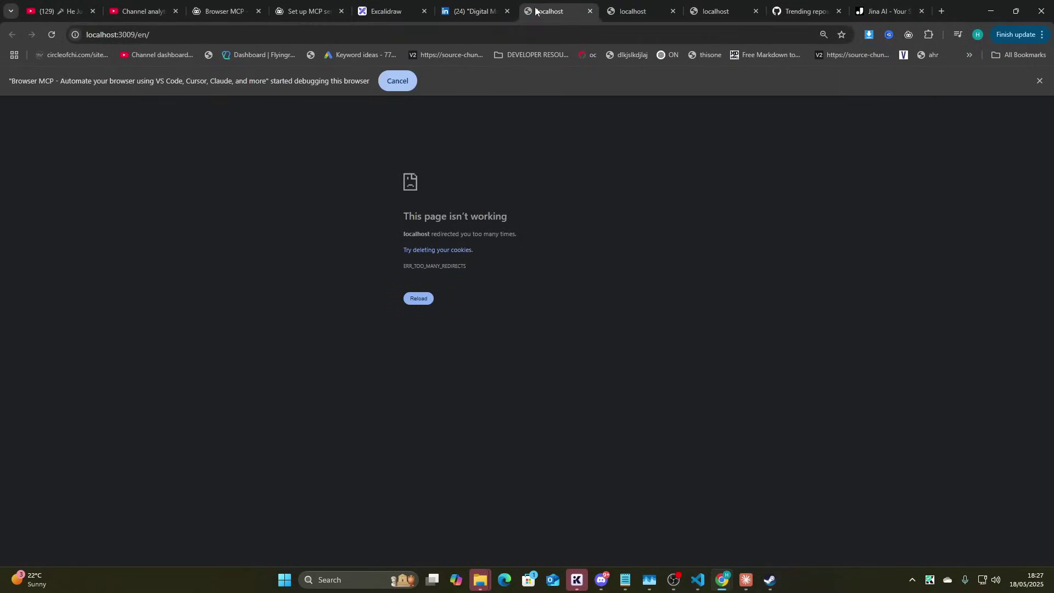
{"action": "left_click", "coordinate": [941, 11]}
{"action": "left_click", "coordinate": [845, 11]}
{"action": "scroll", "coordinate": [610, 351], "scroll_direction": "down", "scroll_amount": 5}
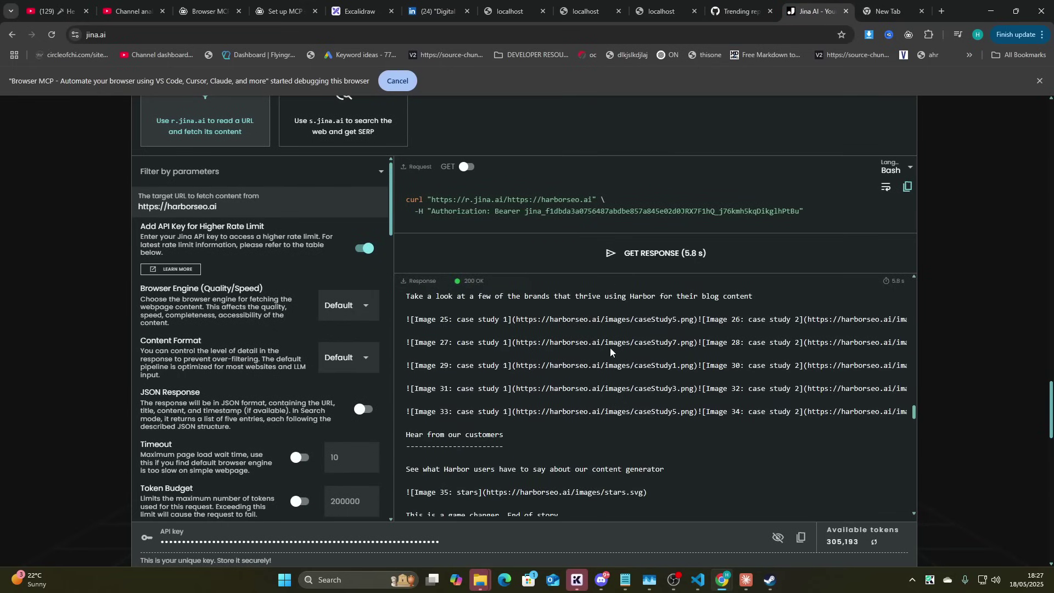
Follow Claude's LinkedIn search by switching between Claude and Chrome's LinkedIn results tab
{"action": "mouse_move", "coordinate": [455, 5]}
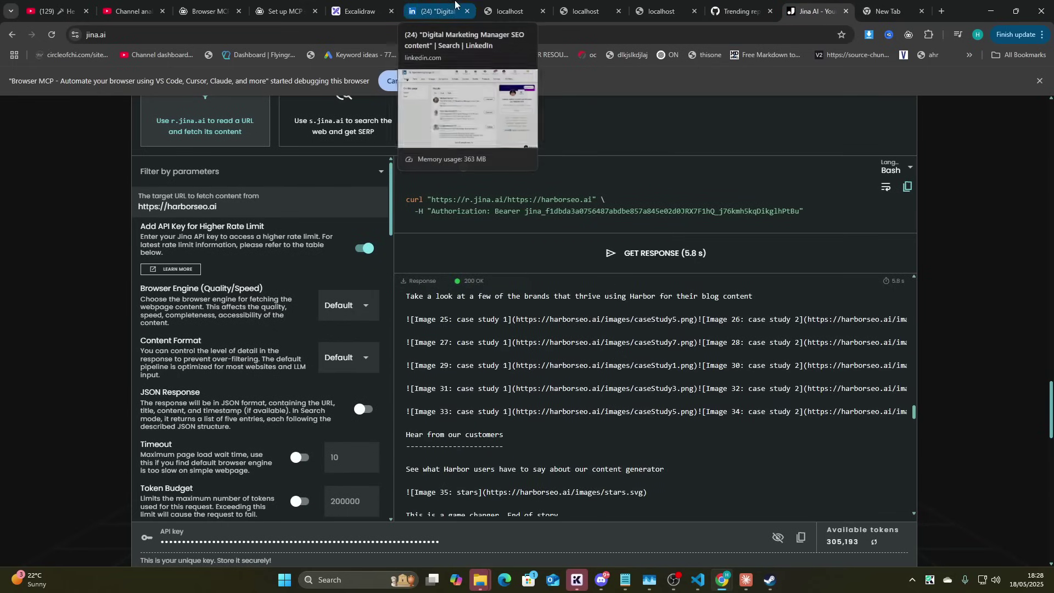
{"action": "key", "text": "alt+Tab"}
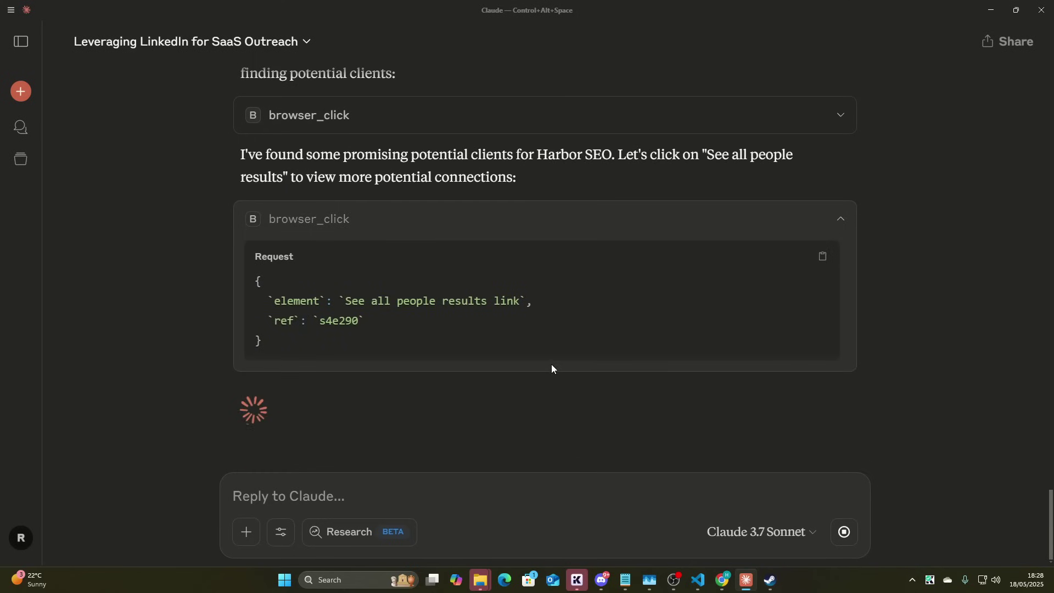
{"action": "key", "text": "alt+Tab"}
{"action": "left_click", "coordinate": [406, 5]}
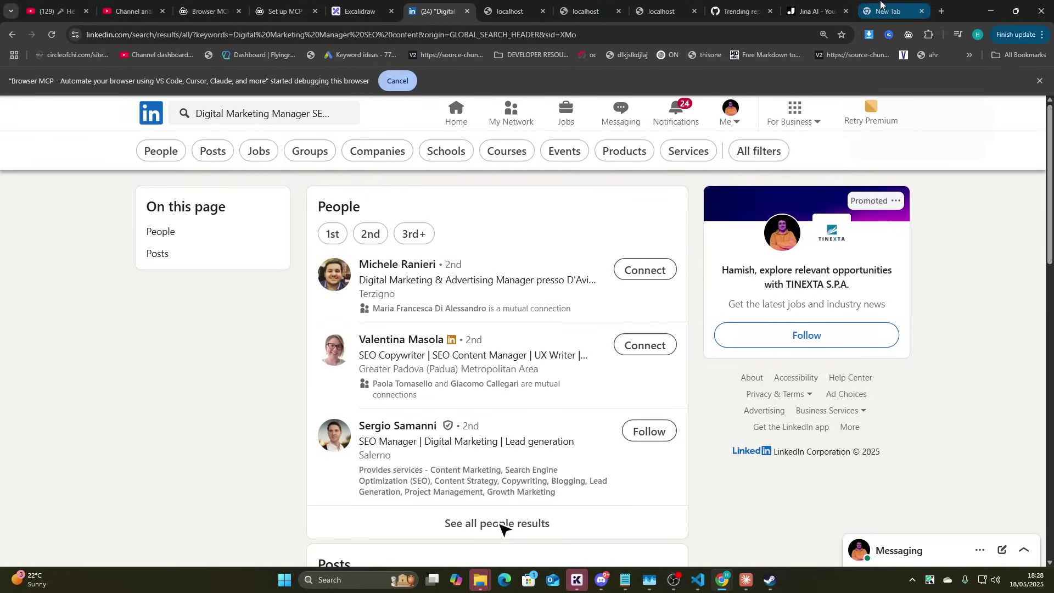
{"action": "key", "text": "alt+Tab"}
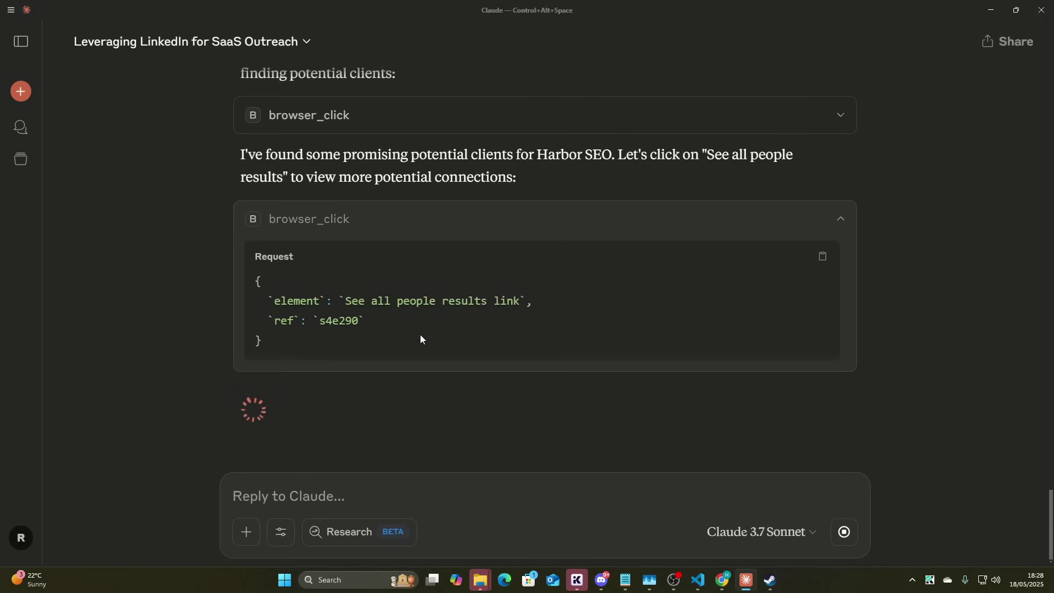
{"action": "key", "text": "alt+Tab"}
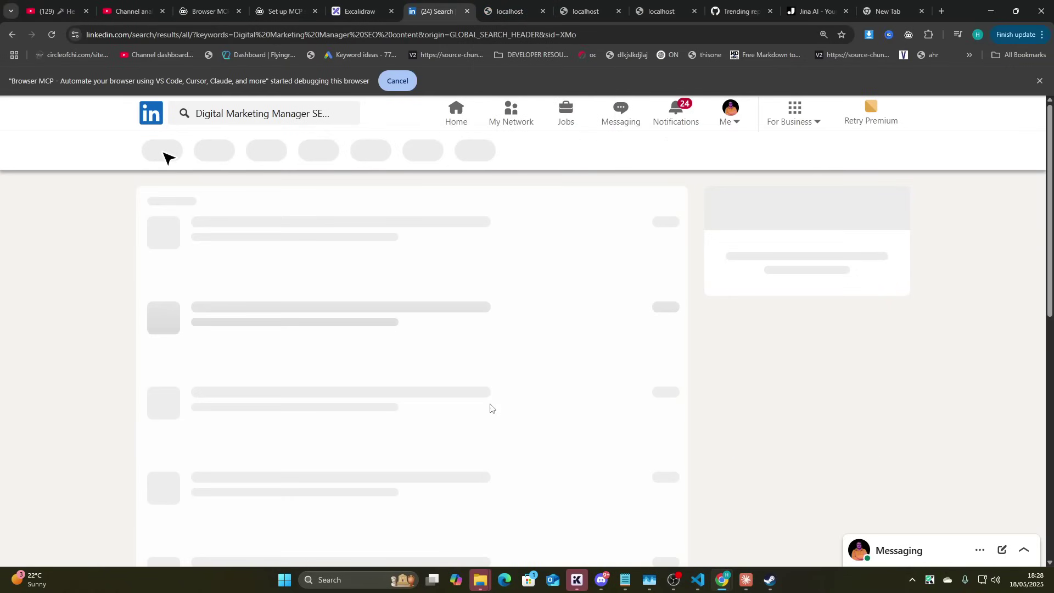
Check the LinkedIn people results and the profile Claude opened, then bring up the Excalidraw sketch
{"action": "key", "text": "alt+Tab"}
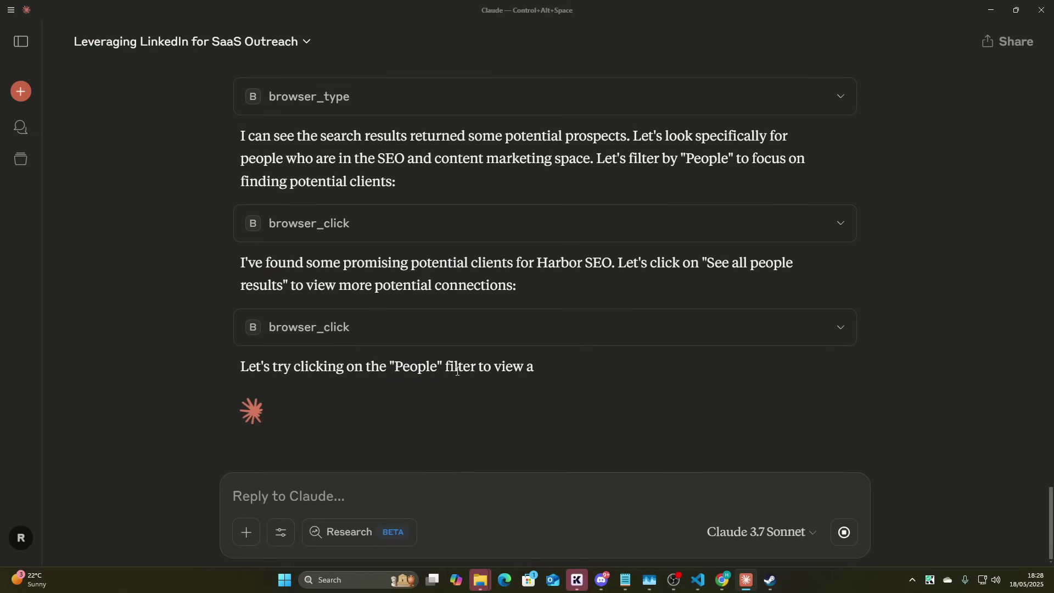
{"action": "key", "text": "alt+Tab"}
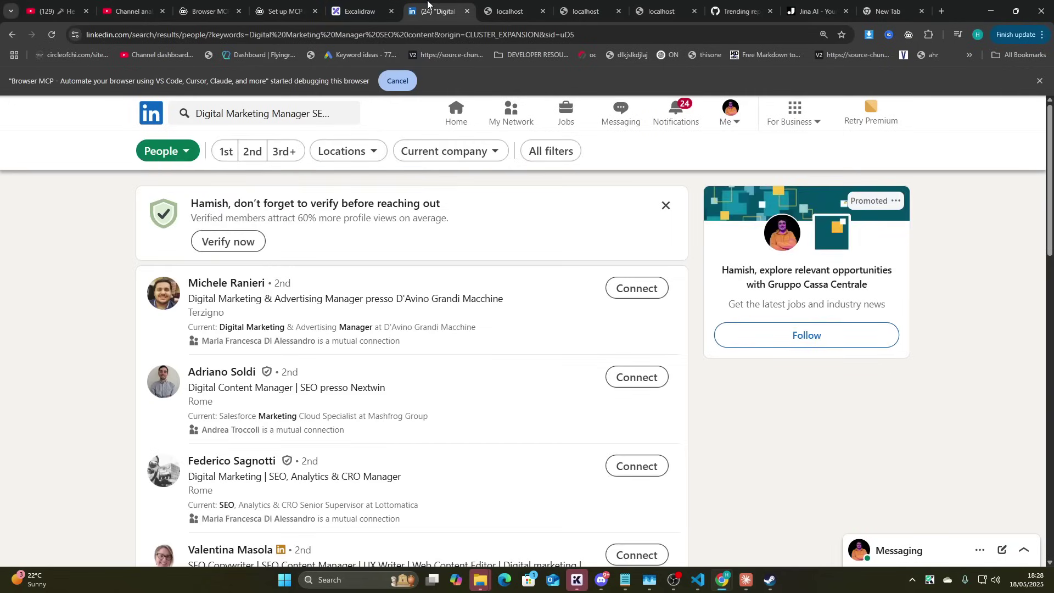
{"action": "key", "text": "alt+Tab"}
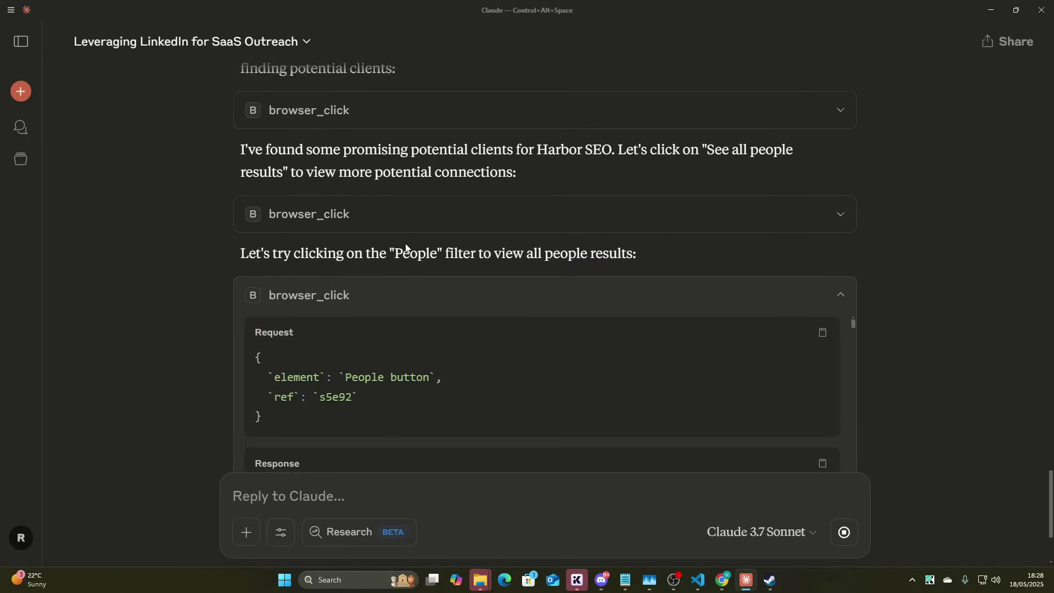
{"action": "key", "text": "alt+Tab"}
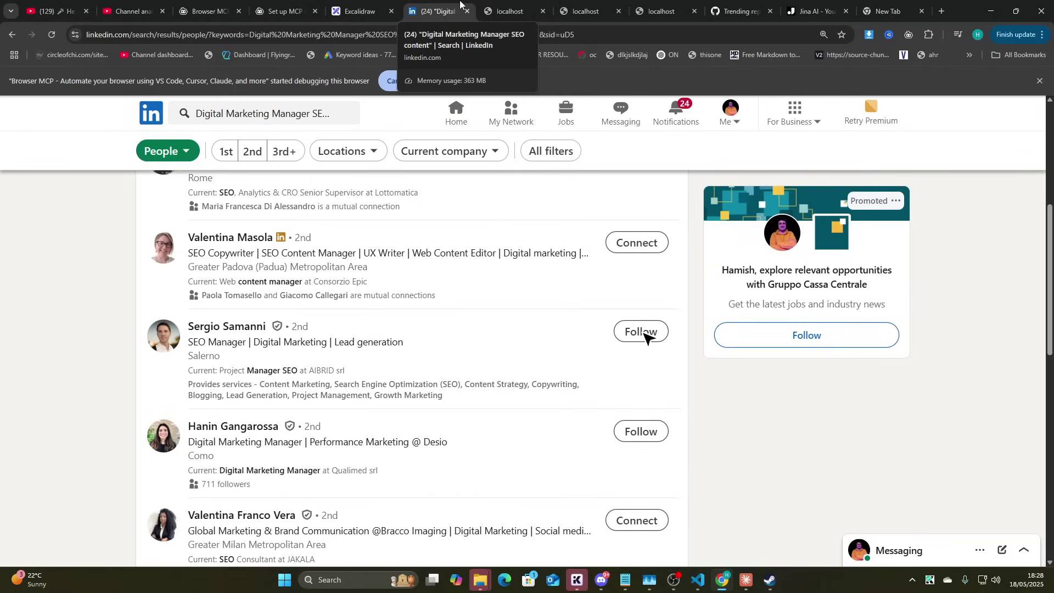
{"action": "key", "text": "alt+Tab"}
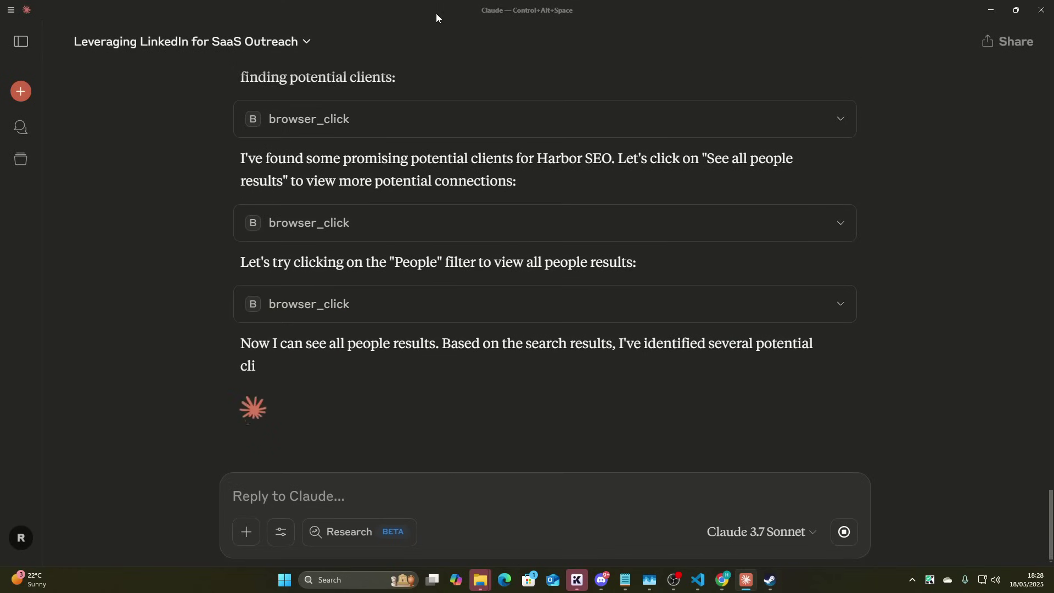
{"action": "key", "text": "alt+Tab"}
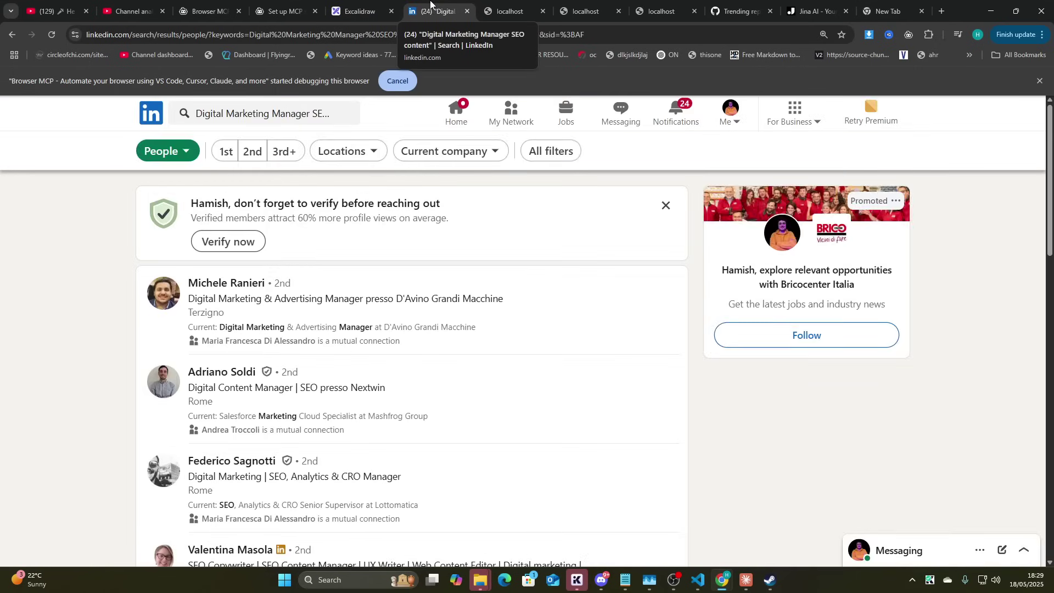
{"action": "left_click", "coordinate": [360, 11]}
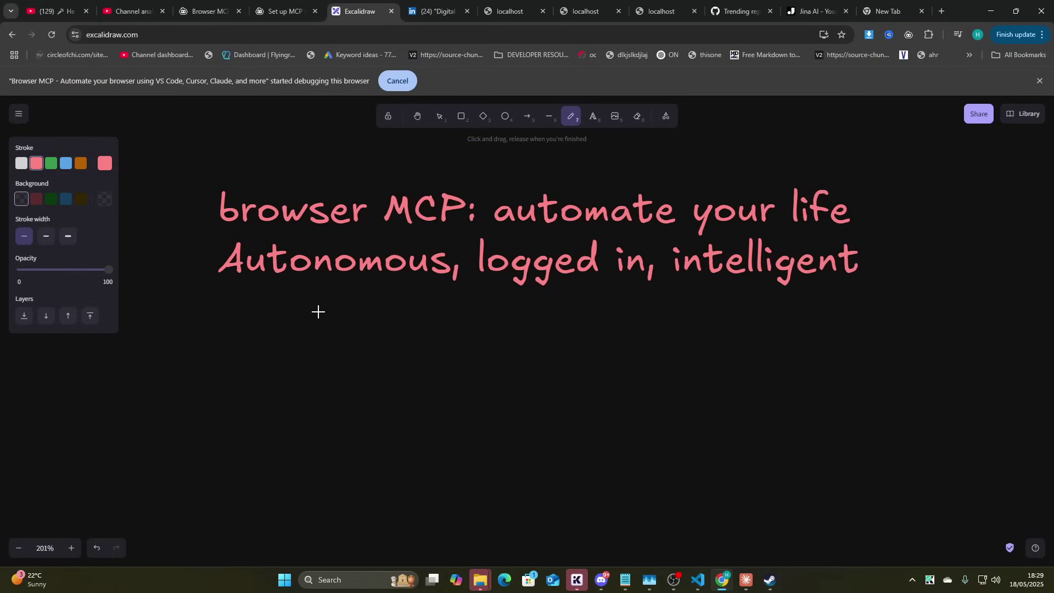
Underline Autonomous, logged and intelligent in pink, then bring up the Set up MCP server docs
{"action": "left_click_drag", "start_coordinate": [196, 285], "coordinate": [438, 286]}
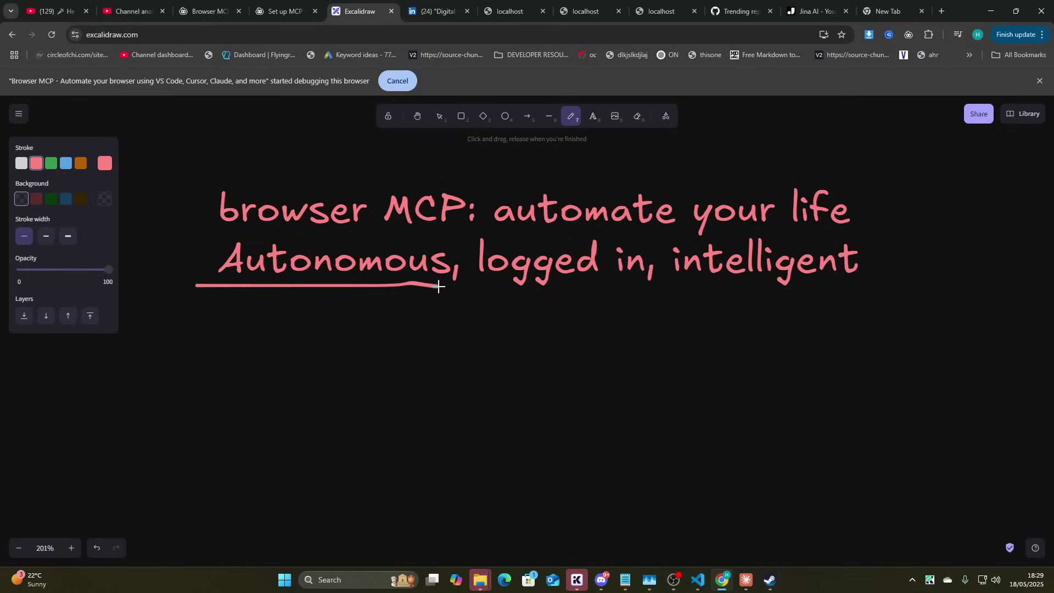
{"action": "left_click_drag", "start_coordinate": [527, 285], "coordinate": [889, 282]}
{"action": "key", "text": "ctrl+alt+space"}
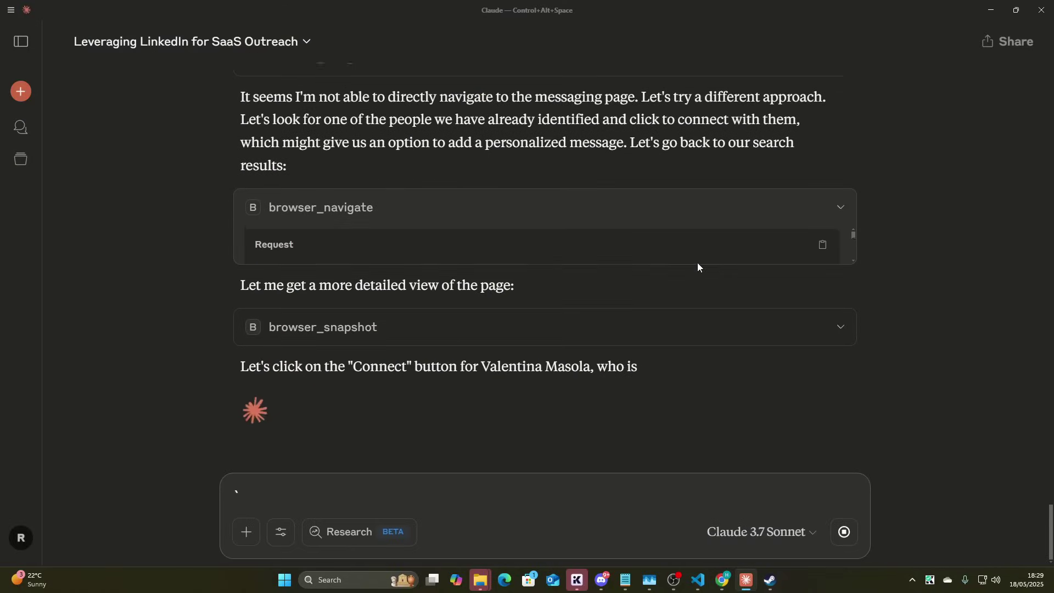
{"action": "key", "text": "ctrl+alt+space"}
{"action": "left_click", "coordinate": [451, 5]}
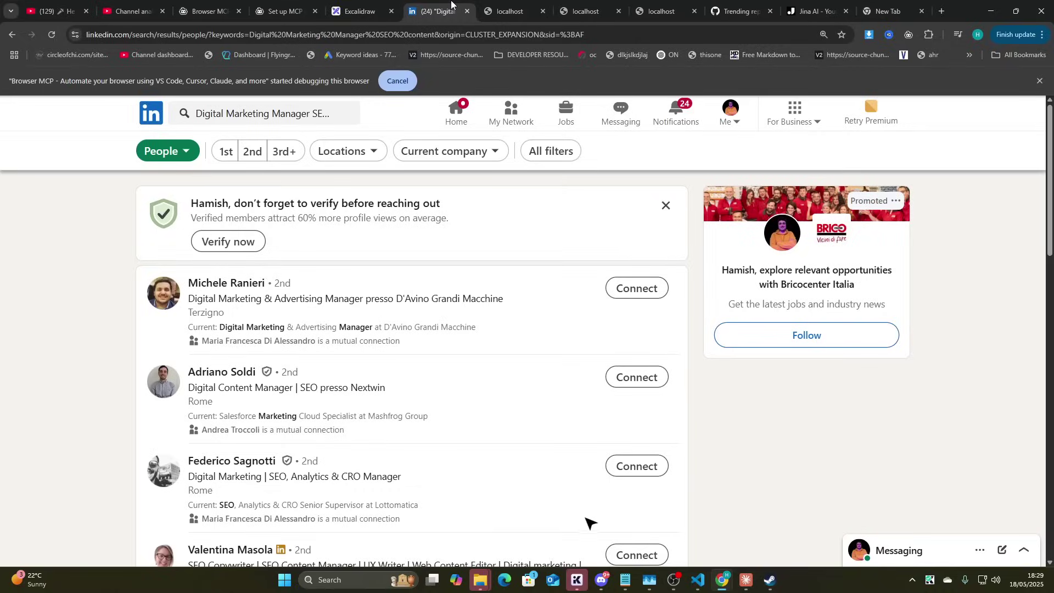
{"action": "key", "text": "ctrl+shift+Tab"}
{"action": "key", "text": "ctrl+shift+Tab"}
Read the Set up extension and Start automating docs pages, then return to the LinkedIn tab
{"action": "scroll", "coordinate": [531, 341], "scroll_direction": "up", "scroll_amount": 5}
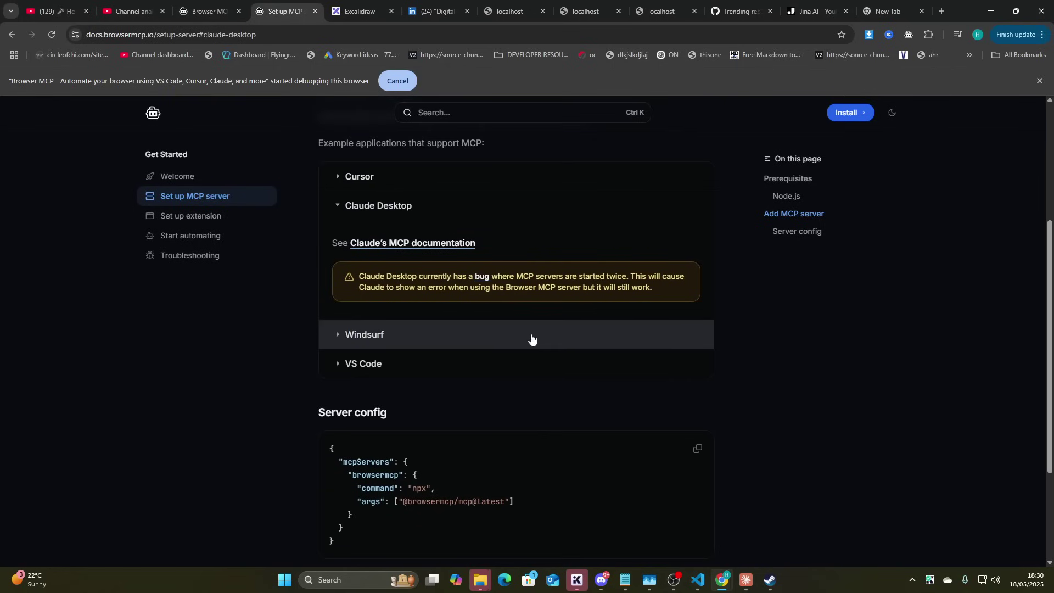
{"action": "scroll", "coordinate": [553, 331], "scroll_direction": "up", "scroll_amount": 1}
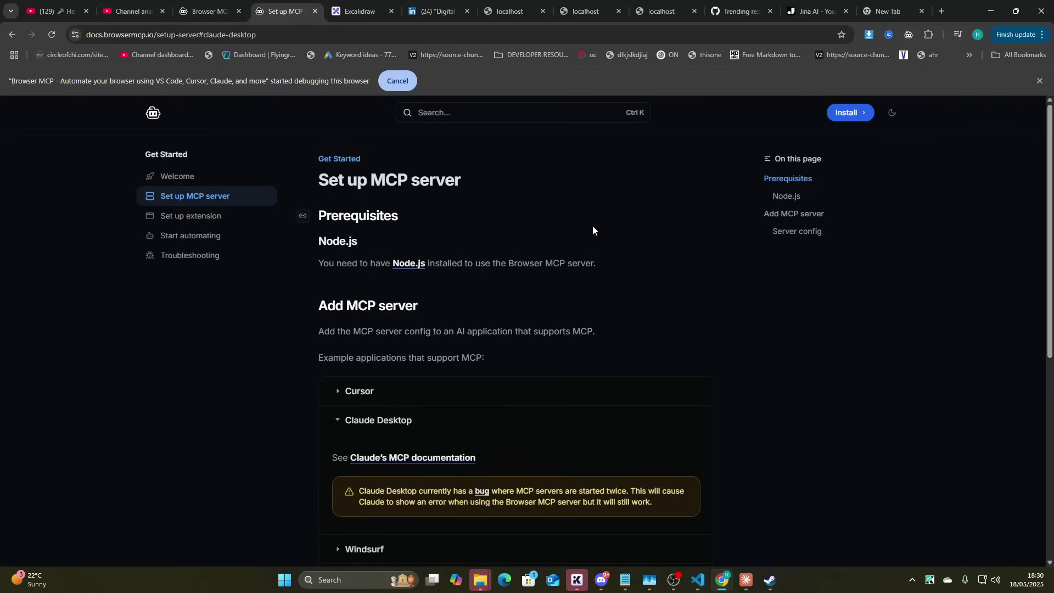
{"action": "left_click", "coordinate": [228, 220]}
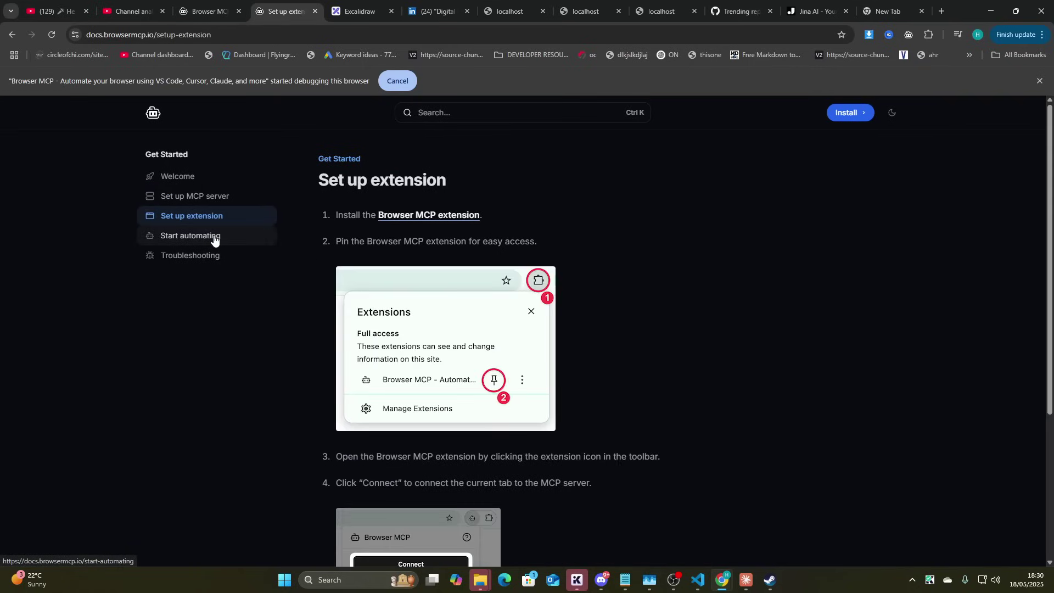
{"action": "left_click", "coordinate": [213, 237]}
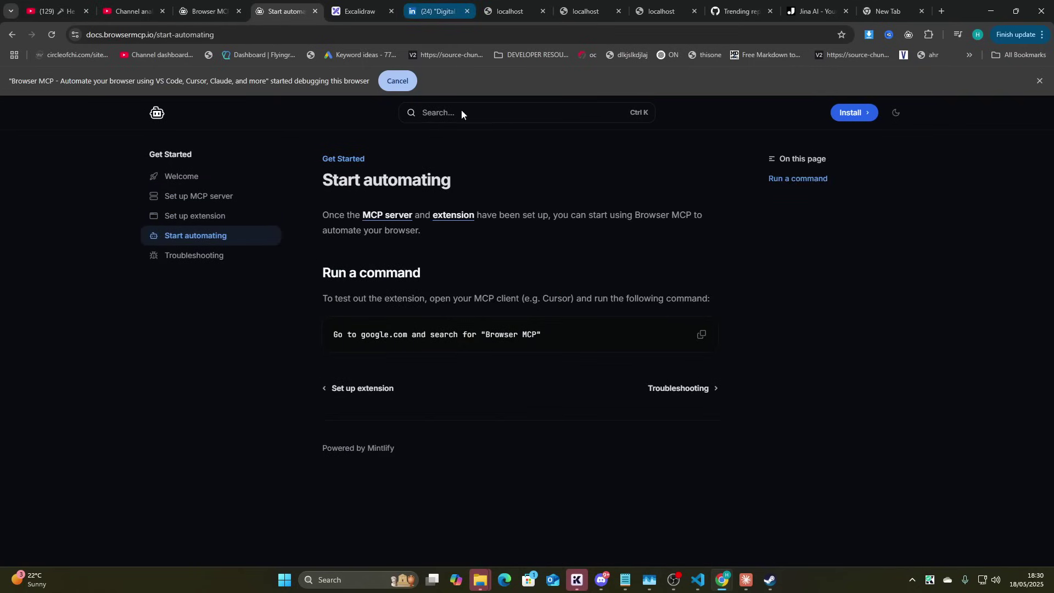
{"action": "key", "text": "alt+Tab"}
{"action": "key", "text": "alt+Tab"}
{"action": "left_click", "coordinate": [445, 7]}
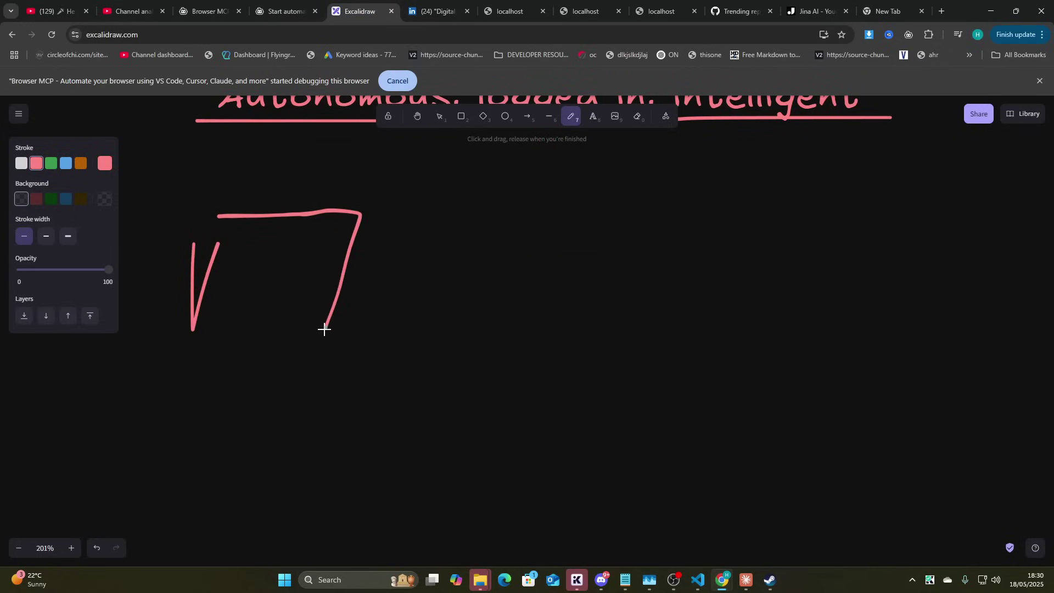
Sketch a box linked by a line to the large box, plus a crossed box below
{"action": "mouse_move", "coordinate": [542, 186]}
{"action": "left_mouse_down"}
{"action": "mouse_move", "coordinate": [541, 365]}
{"action": "mouse_move", "coordinate": [790, 202]}
{"action": "mouse_move", "coordinate": [808, 386]}
{"action": "left_mouse_up"}
{"action": "left_click_drag", "start_coordinate": [345, 272], "coordinate": [541, 271]}
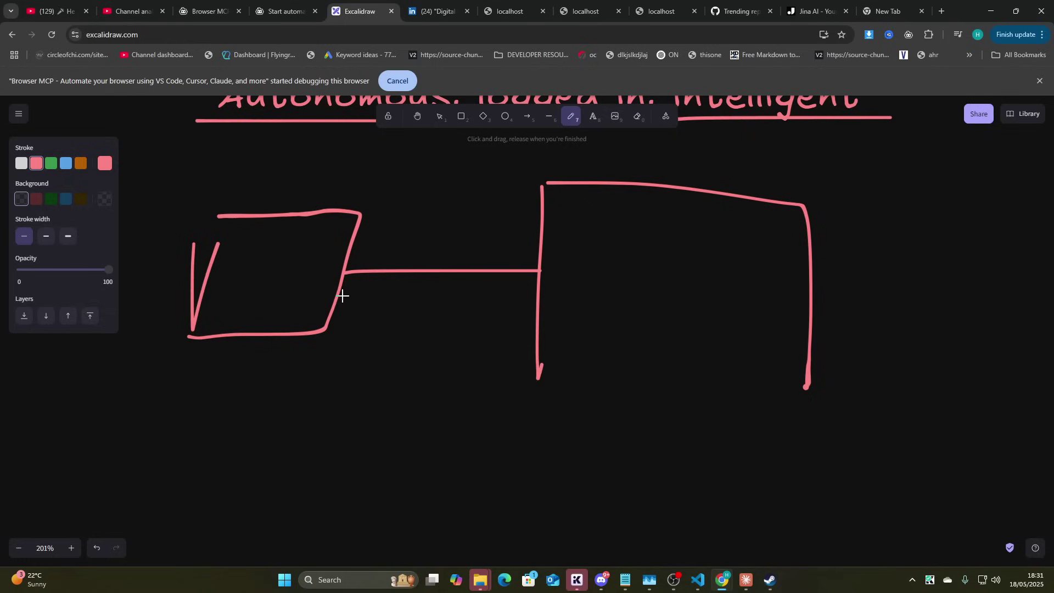
{"action": "scroll", "coordinate": [358, 390], "scroll_direction": "down", "scroll_amount": 2}
{"action": "mouse_move", "coordinate": [212, 324]}
{"action": "left_mouse_down"}
{"action": "mouse_move", "coordinate": [298, 308]}
{"action": "mouse_move", "coordinate": [217, 443]}
{"action": "left_mouse_up"}
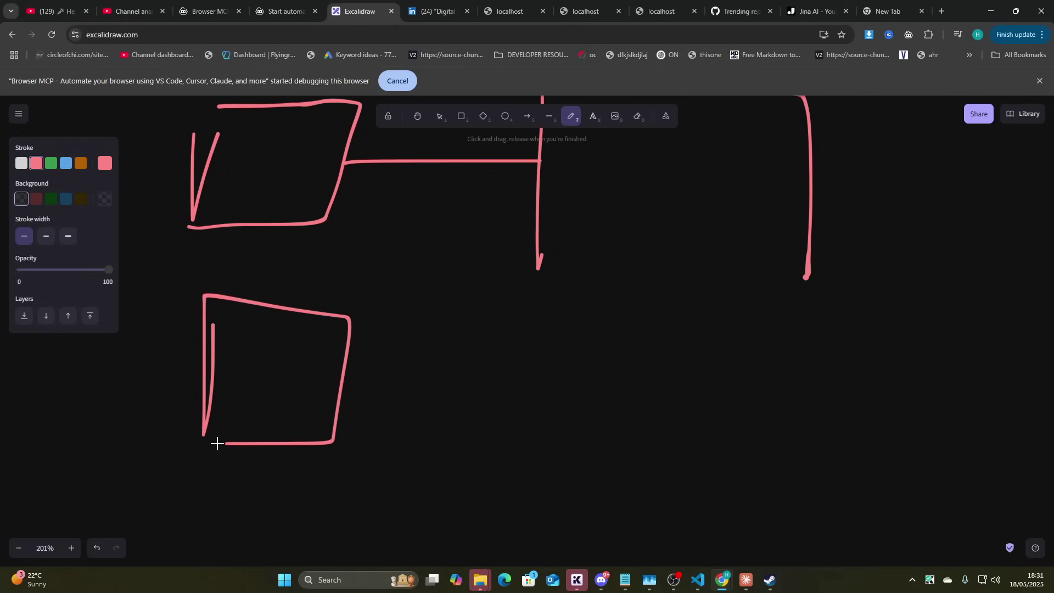
{"action": "left_click_drag", "start_coordinate": [236, 325], "coordinate": [344, 457]}
{"action": "left_click_drag", "start_coordinate": [307, 294], "coordinate": [233, 442]}
Draw a pink loop enclosing the upper pair of boxes
{"action": "scroll", "coordinate": [242, 393], "scroll_direction": "down", "scroll_amount": 2}
{"action": "scroll", "coordinate": [338, 395], "scroll_direction": "up", "scroll_amount": 5}
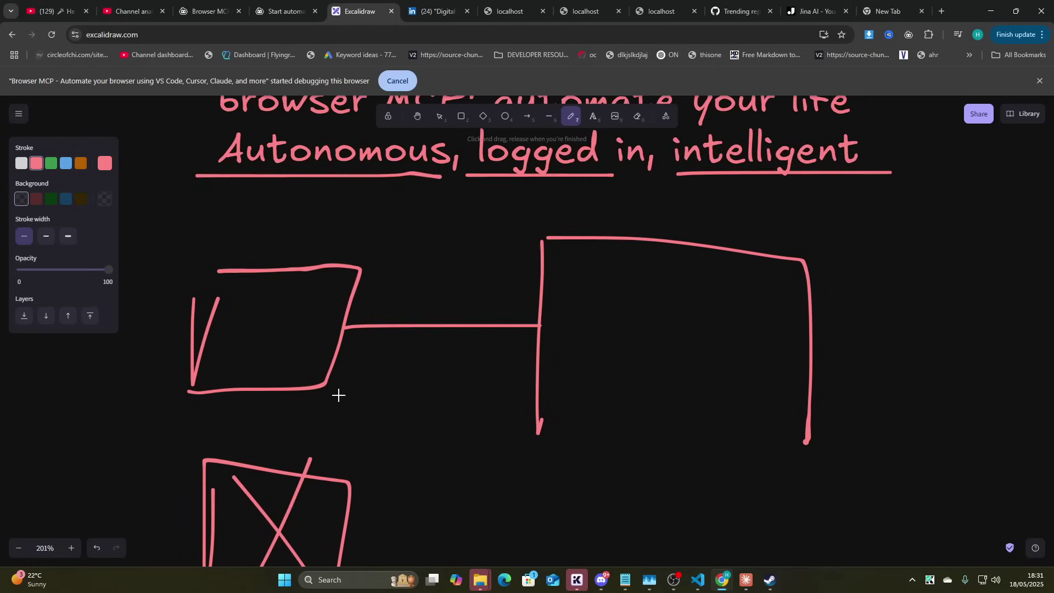
{"action": "left_click_drag", "start_coordinate": [371, 218], "coordinate": [296, 219]}
{"action": "mouse_move", "coordinate": [199, 236]}
{"action": "left_mouse_down"}
{"action": "mouse_move", "coordinate": [828, 459]}
{"action": "mouse_move", "coordinate": [433, 203]}
{"action": "mouse_move", "coordinate": [321, 204]}
{"action": "left_mouse_up"}
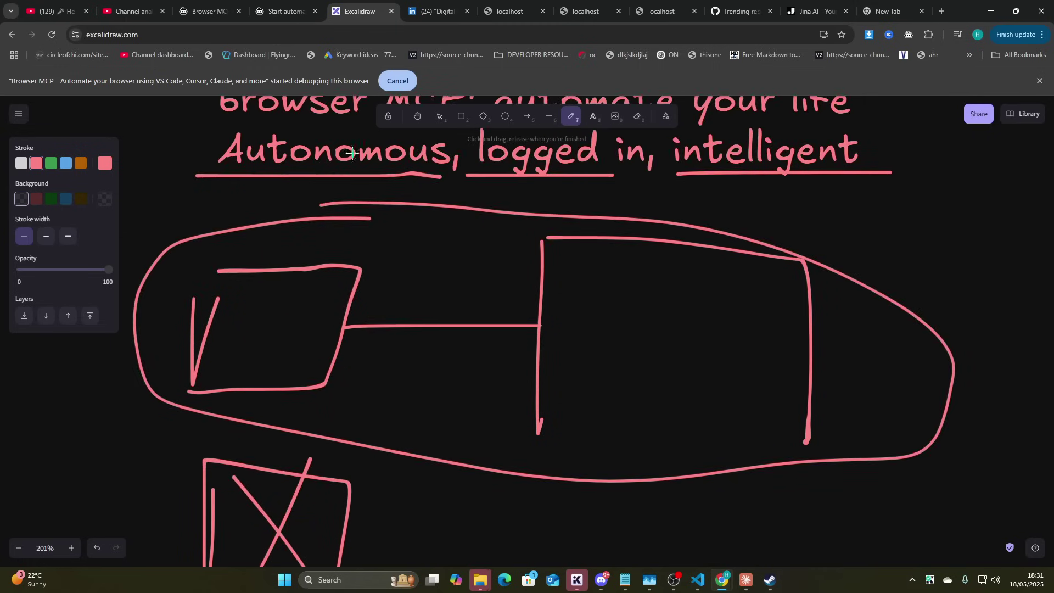
{"action": "key", "text": "alt+Tab"}
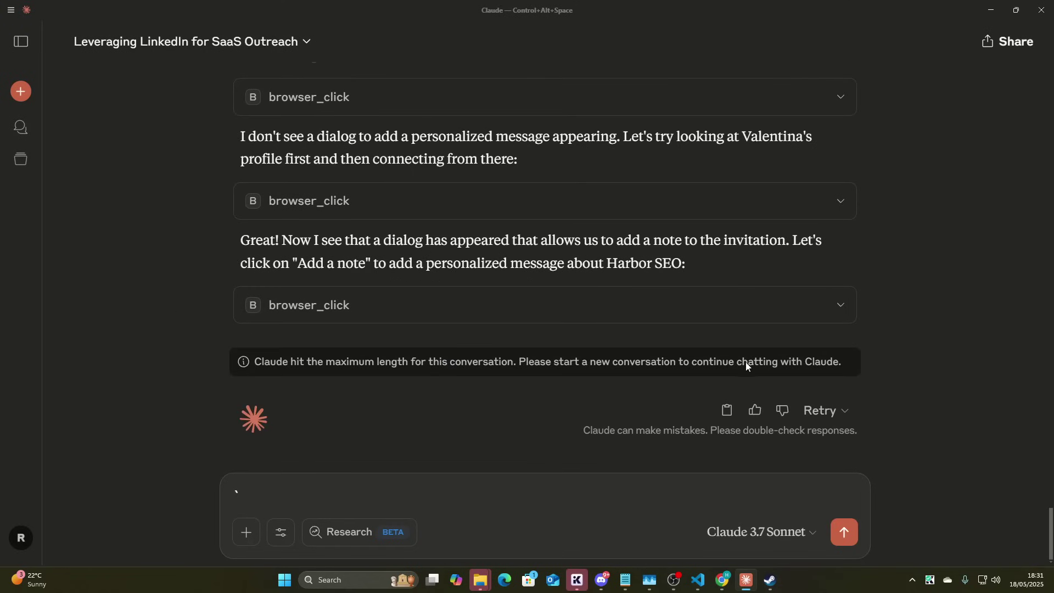
Expand the final browser_click card and scroll through its LinkedIn people-search snapshot response
{"action": "scroll", "coordinate": [980, 449], "scroll_direction": "up", "scroll_amount": 3}
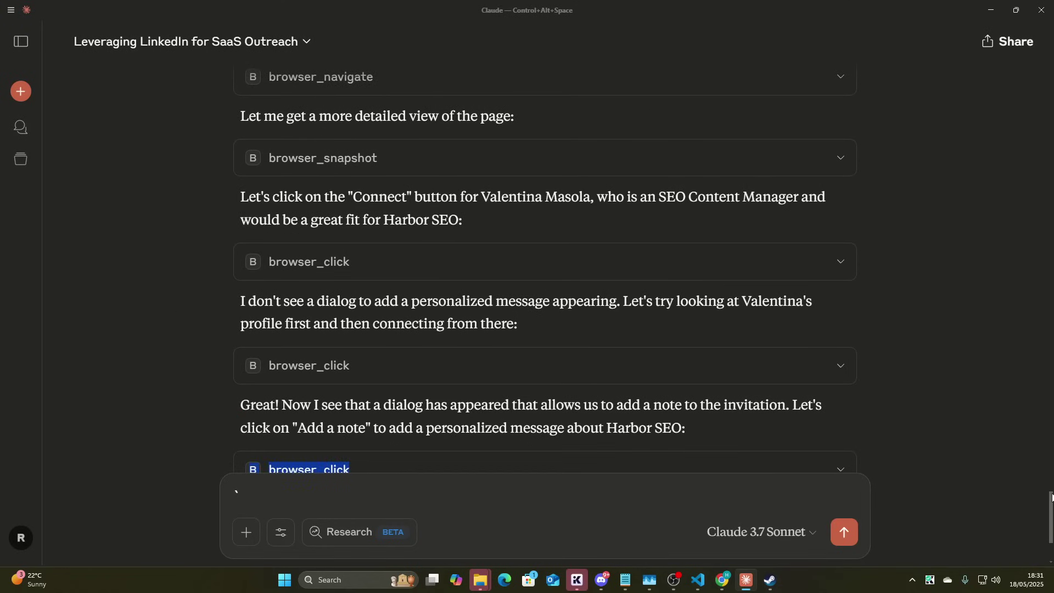
{"action": "left_click_drag", "start_coordinate": [1049, 501], "coordinate": [1002, 527]}
{"action": "left_click", "coordinate": [678, 272]}
{"action": "left_click", "coordinate": [460, 306]}
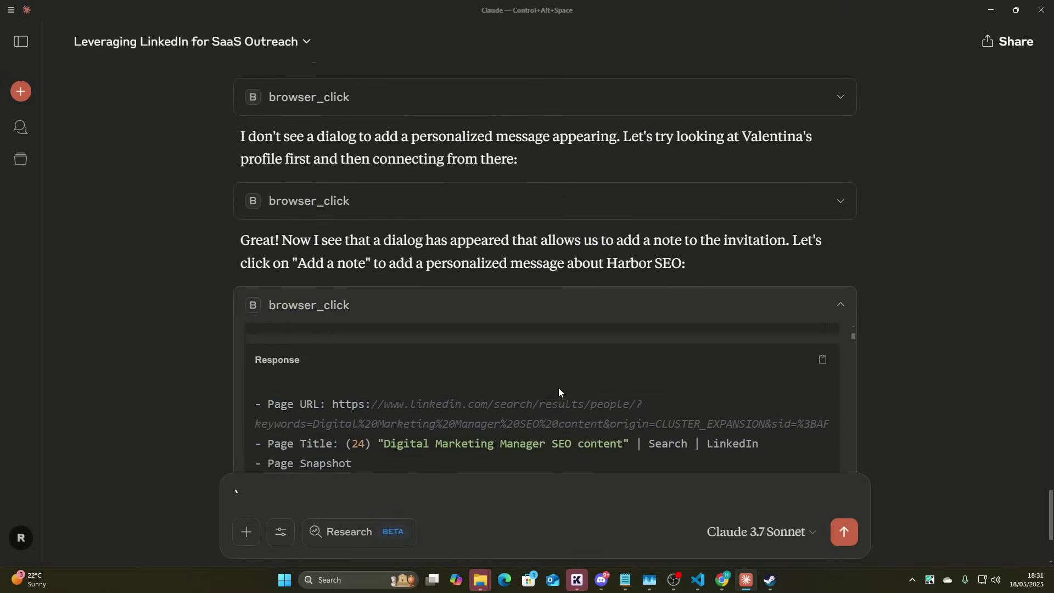
{"action": "scroll", "coordinate": [558, 387], "scroll_direction": "down", "scroll_amount": 10}
{"action": "scroll", "coordinate": [584, 338], "scroll_direction": "down", "scroll_amount": 5}
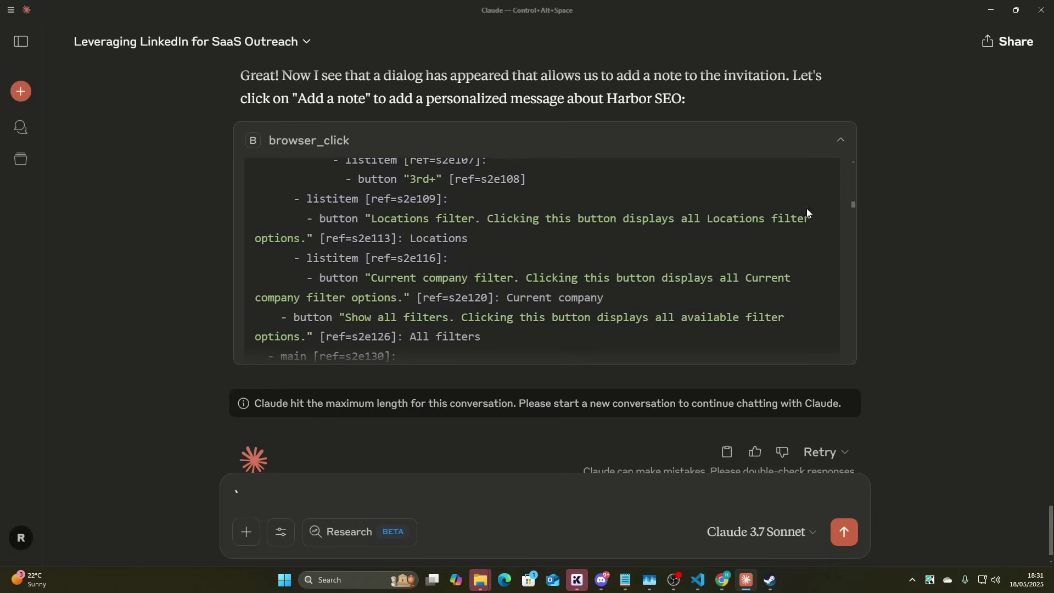
{"action": "left_click_drag", "start_coordinate": [854, 206], "coordinate": [877, 356]}
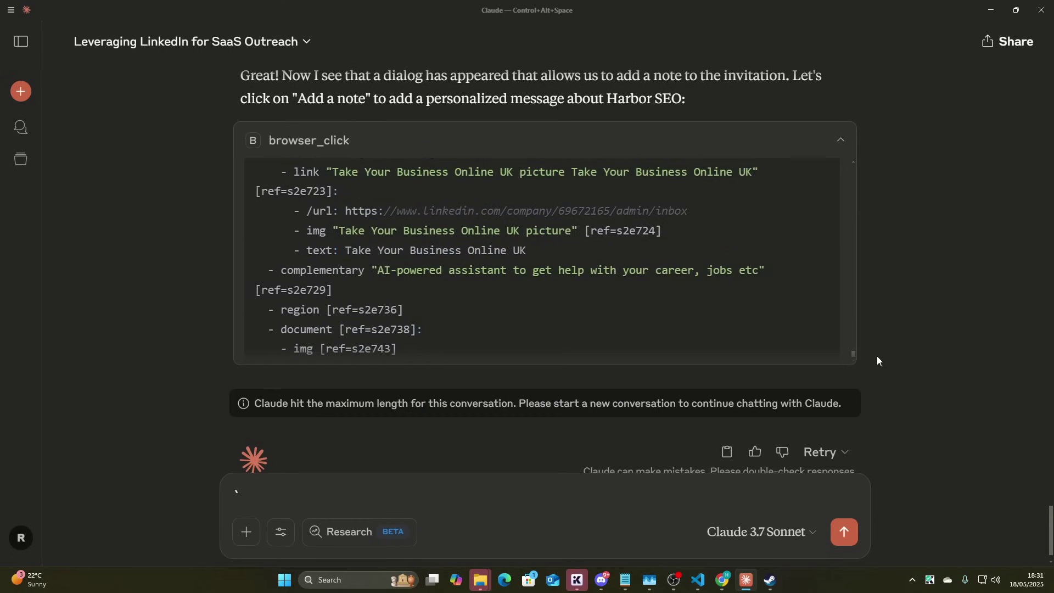
Return to the Excalidraw title and draw pink pencil boxes around Autonomous and intelligent
{"action": "key", "text": "alt+Tab"}
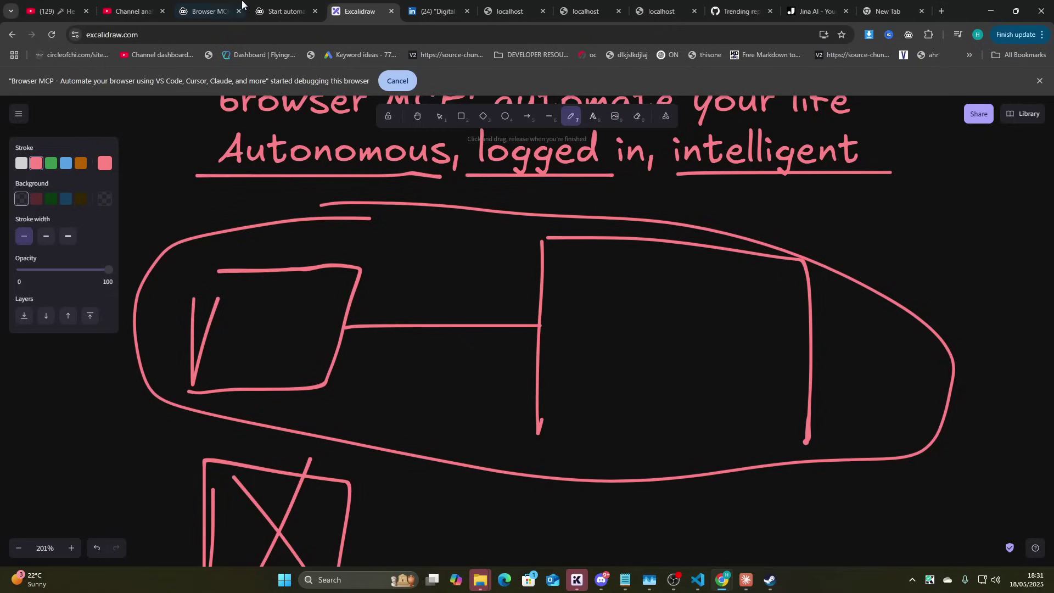
{"action": "key", "text": "alt+Tab"}
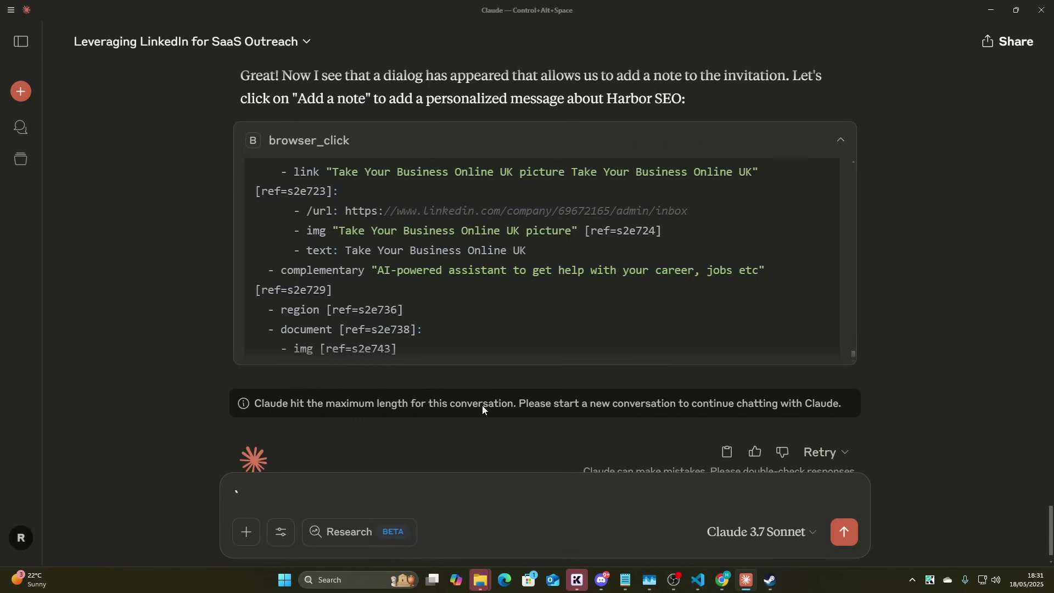
{"action": "key", "text": "alt+Tab"}
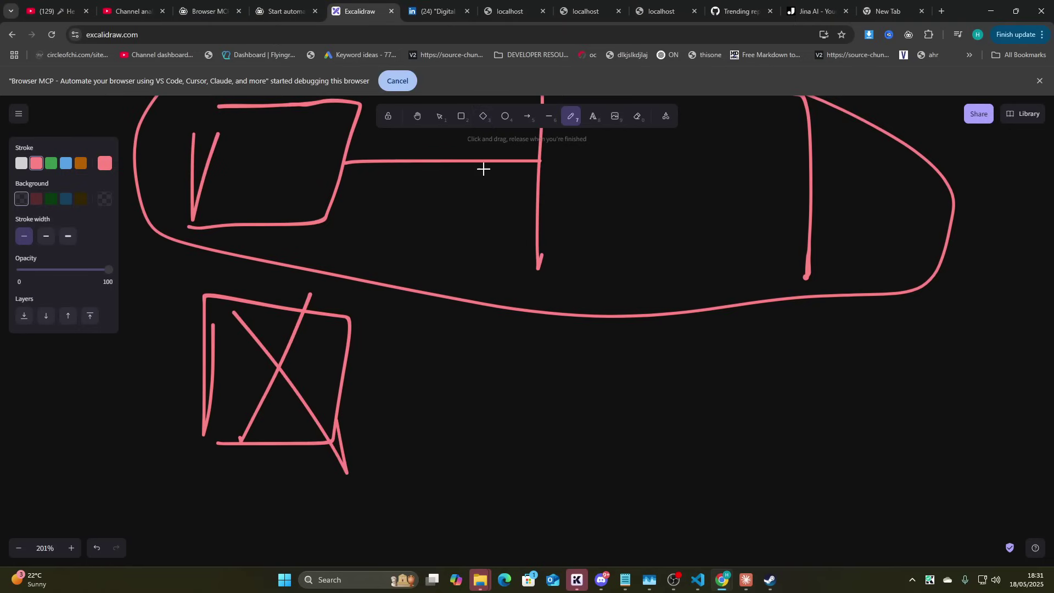
{"action": "scroll", "coordinate": [565, 259], "scroll_direction": "up", "scroll_amount": 5}
{"action": "mouse_move", "coordinate": [209, 345]}
{"action": "left_mouse_down"}
{"action": "mouse_move", "coordinate": [311, 286]}
{"action": "mouse_move", "coordinate": [451, 318]}
{"action": "mouse_move", "coordinate": [475, 348]}
{"action": "mouse_move", "coordinate": [683, 350]}
{"action": "mouse_move", "coordinate": [560, 286]}
{"action": "mouse_move", "coordinate": [471, 283]}
{"action": "left_mouse_up"}
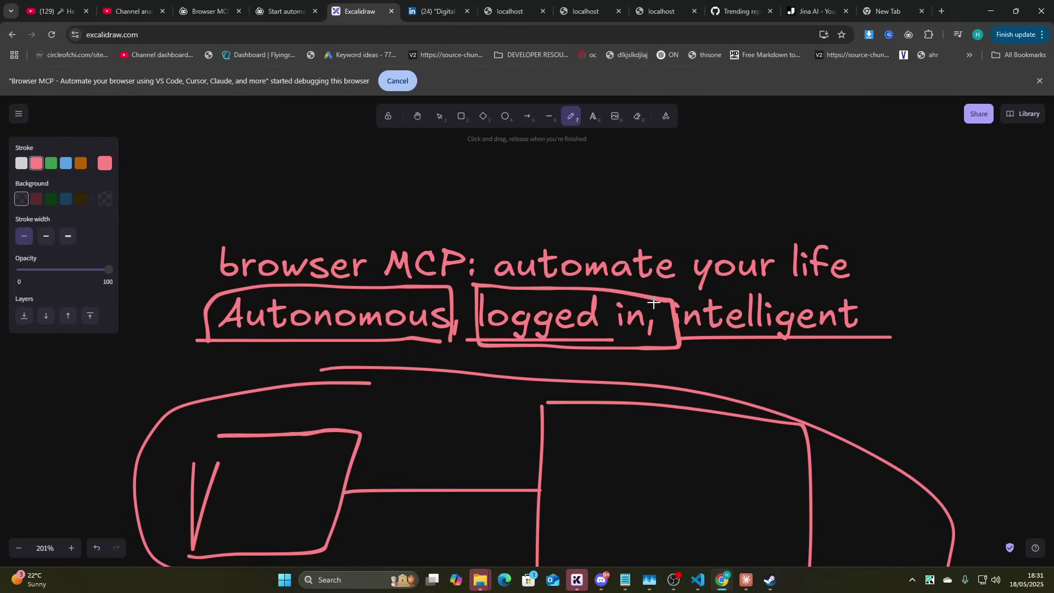
{"action": "mouse_move", "coordinate": [653, 303]}
{"action": "left_mouse_down"}
{"action": "mouse_move", "coordinate": [900, 283]}
{"action": "mouse_move", "coordinate": [812, 340]}
{"action": "mouse_move", "coordinate": [660, 340]}
{"action": "left_mouse_up"}
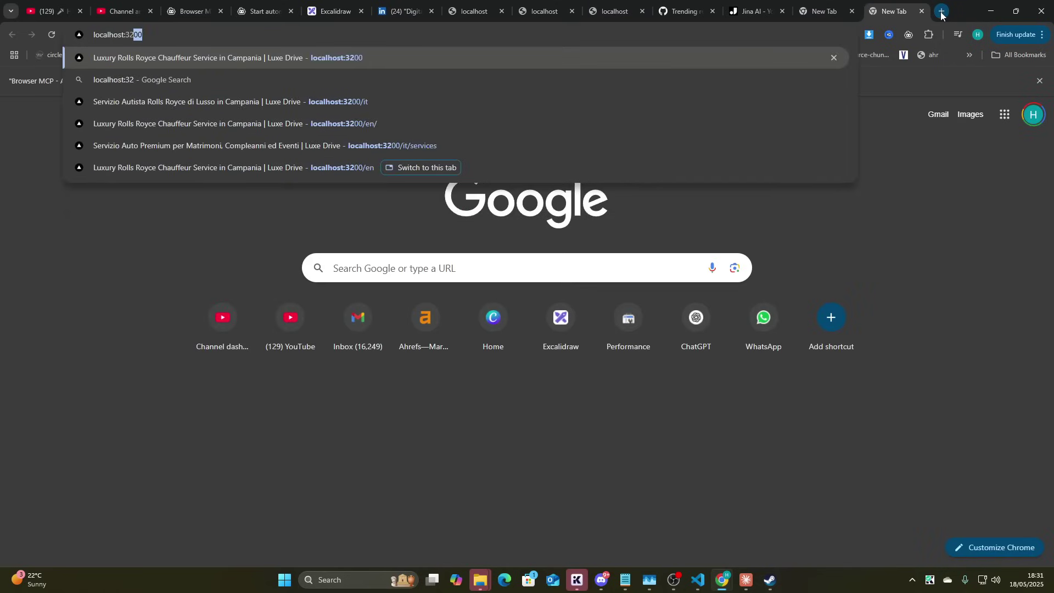
Load localhost:3200 in a new Chrome tab
{"action": "type", "text": "00"}
{"action": "key", "text": "Return"}
{"action": "key", "text": "alt+Tab"}
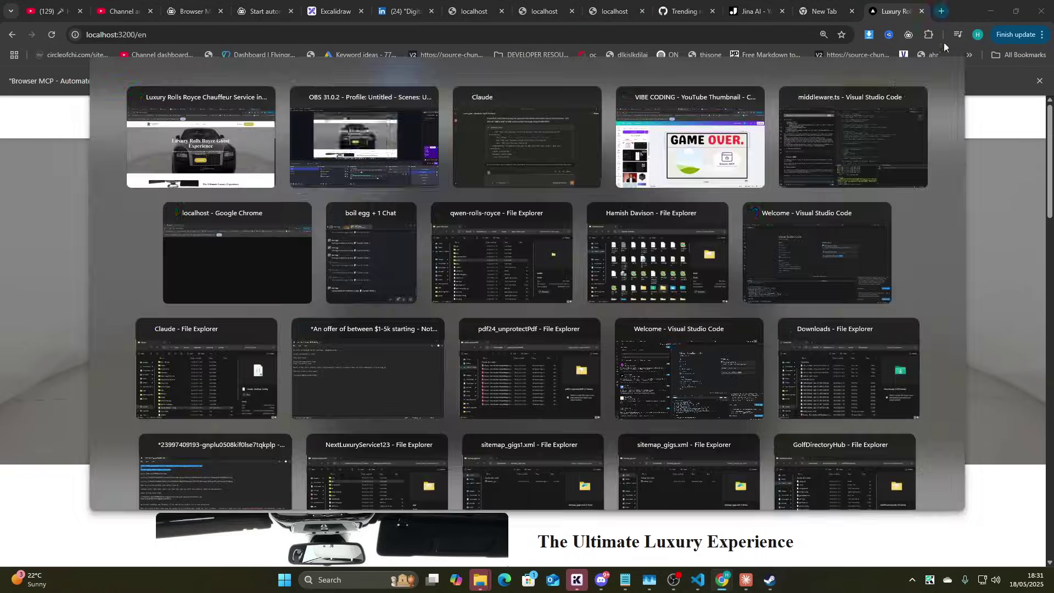
{"action": "key", "text": "Tab"}
{"action": "key", "text": "Tab"}
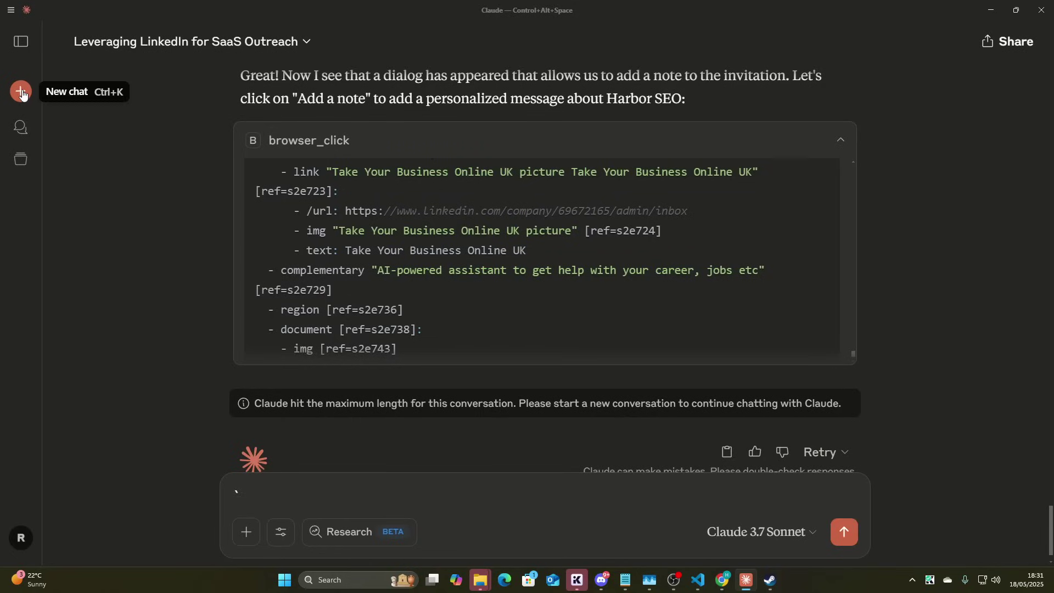
Start a new chat asking Claude to go to localhost:3200 and check everything works
{"action": "left_click", "coordinate": [22, 92]}
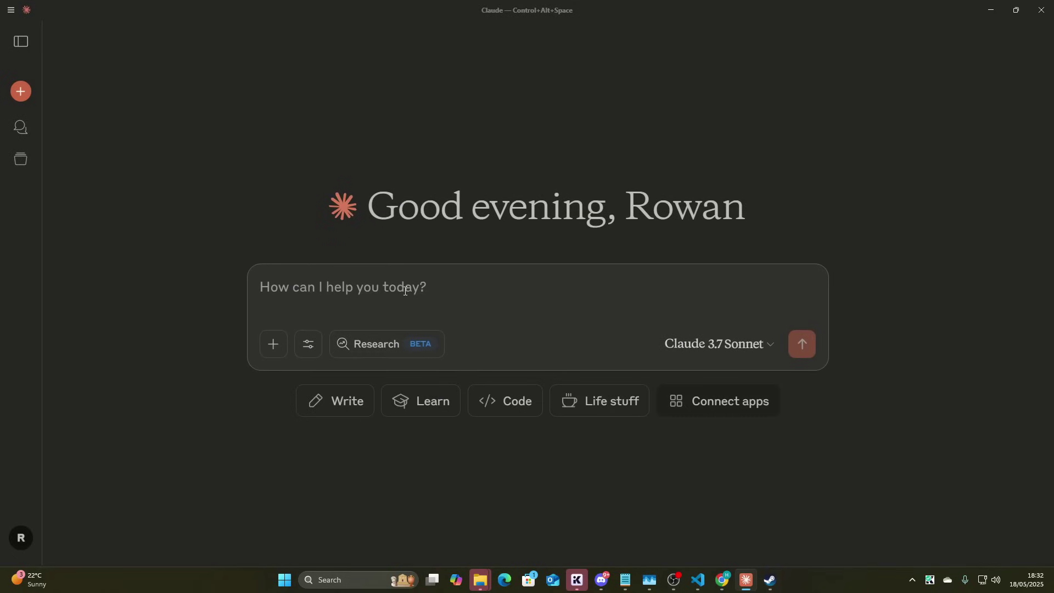
{"action": "type", "text": "go to"}
{"action": "type", "text": "http://localhost:3200/"}
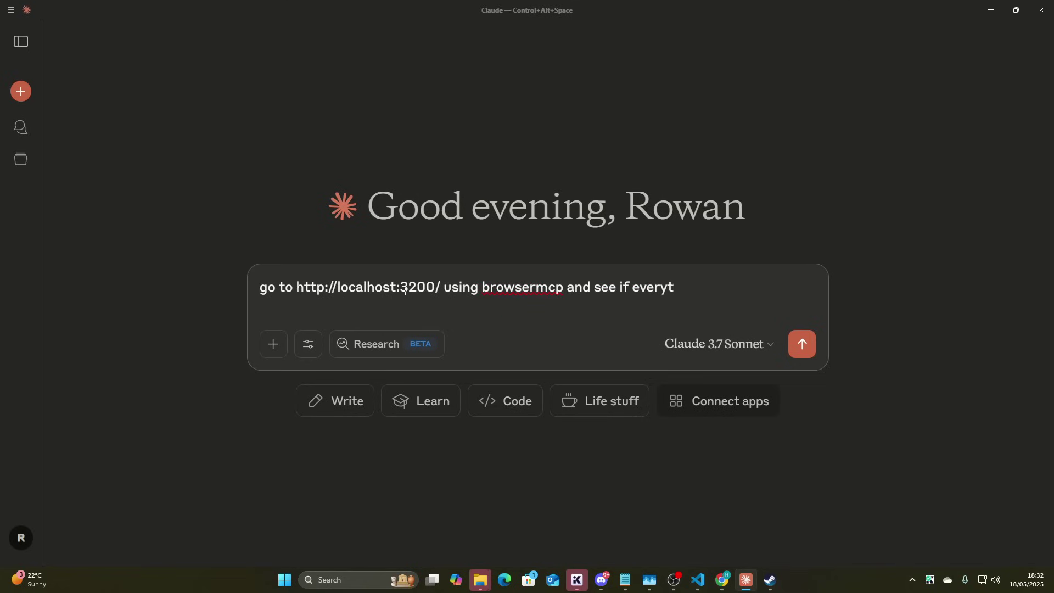
{"action": "type", "text": "hing works for me"}
{"action": "key", "text": "Return"}
{"action": "type", "text": "``"}
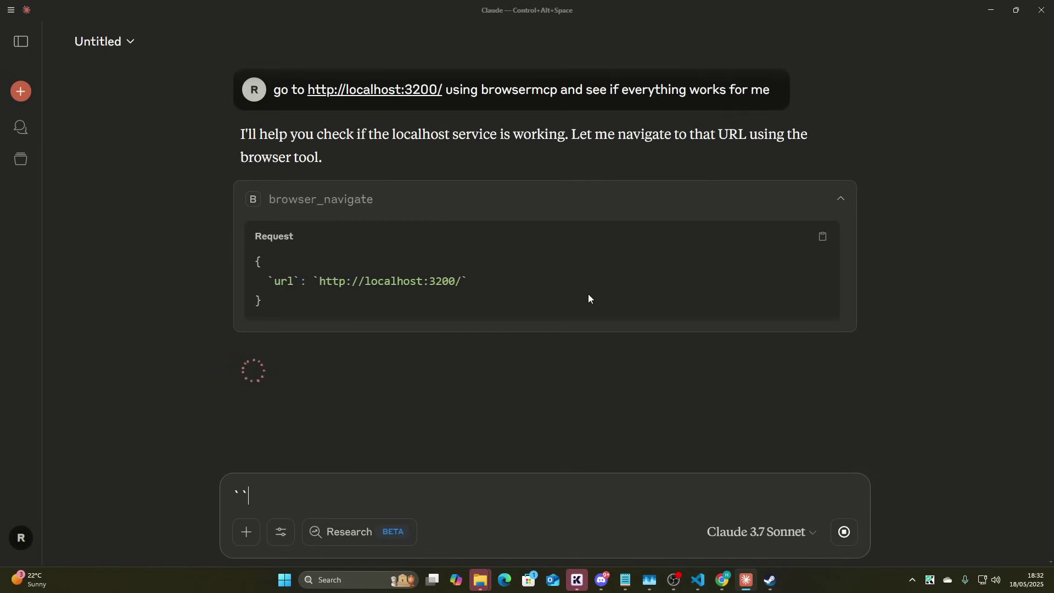
{"action": "key", "text": "BackSpace"}
{"action": "key", "text": "BackSpace"}
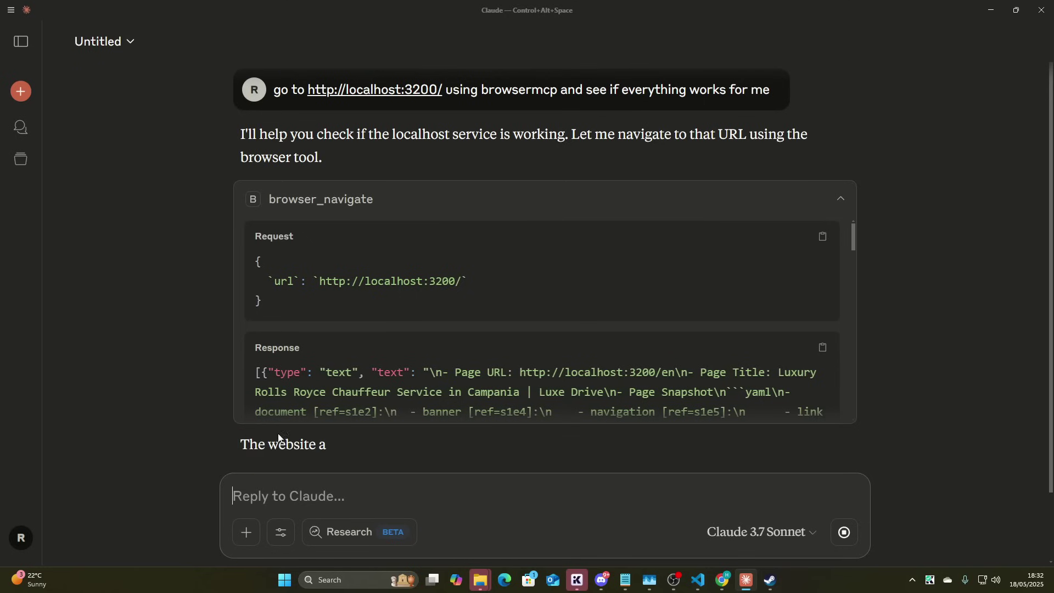
{"action": "scroll", "coordinate": [568, 372], "scroll_direction": "down", "scroll_amount": 2}
{"action": "scroll", "coordinate": [567, 372], "scroll_direction": "down", "scroll_amount": 3}
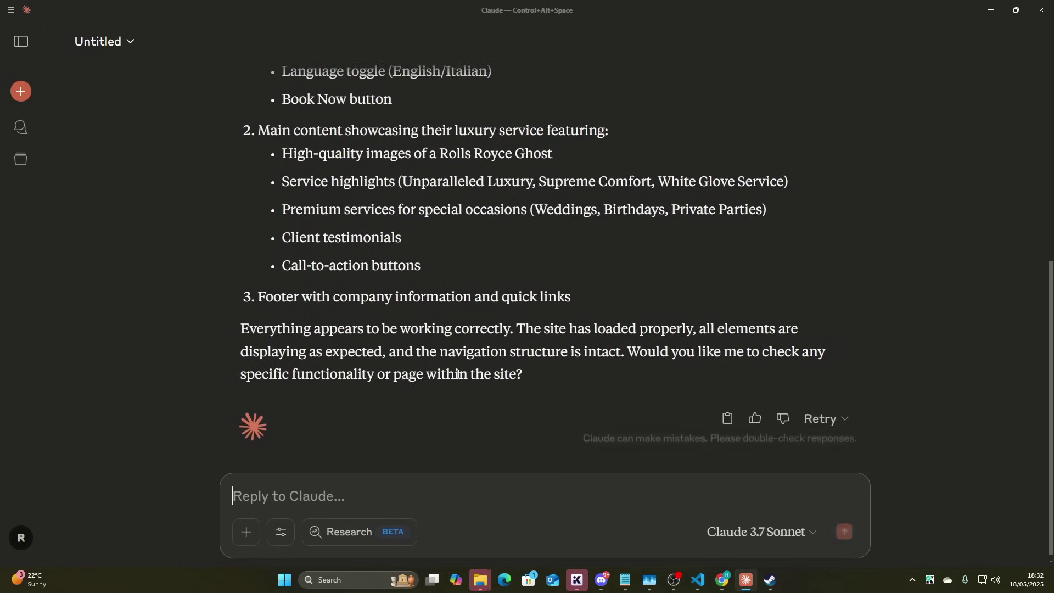
Ask Claude to 'click through some stuff and make sure it works' and watch the site respond
{"action": "type", "text": "click th"}
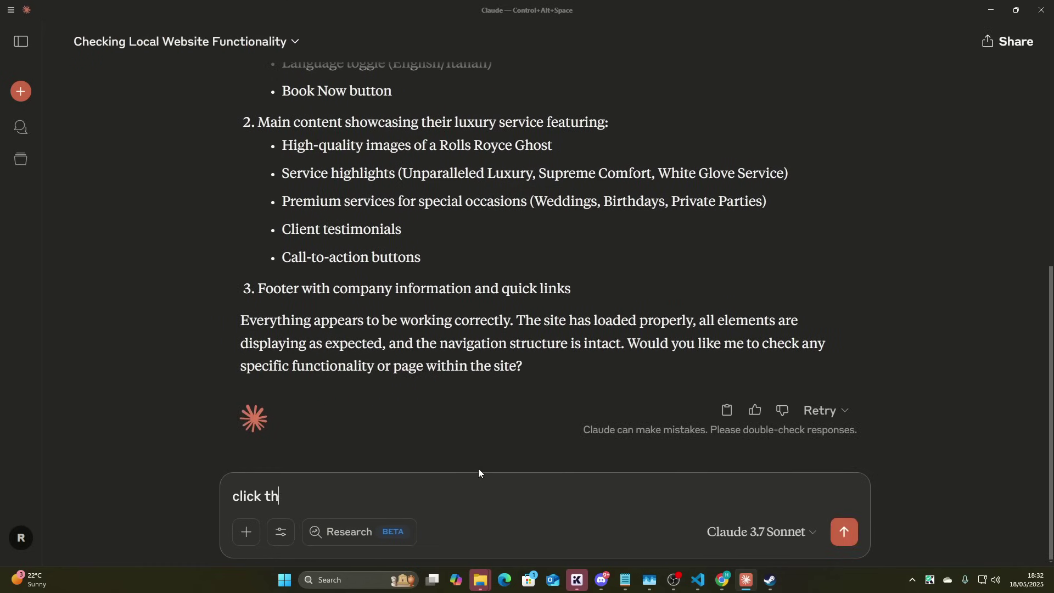
{"action": "type", "text": "rough some stuff and make sure it works"}
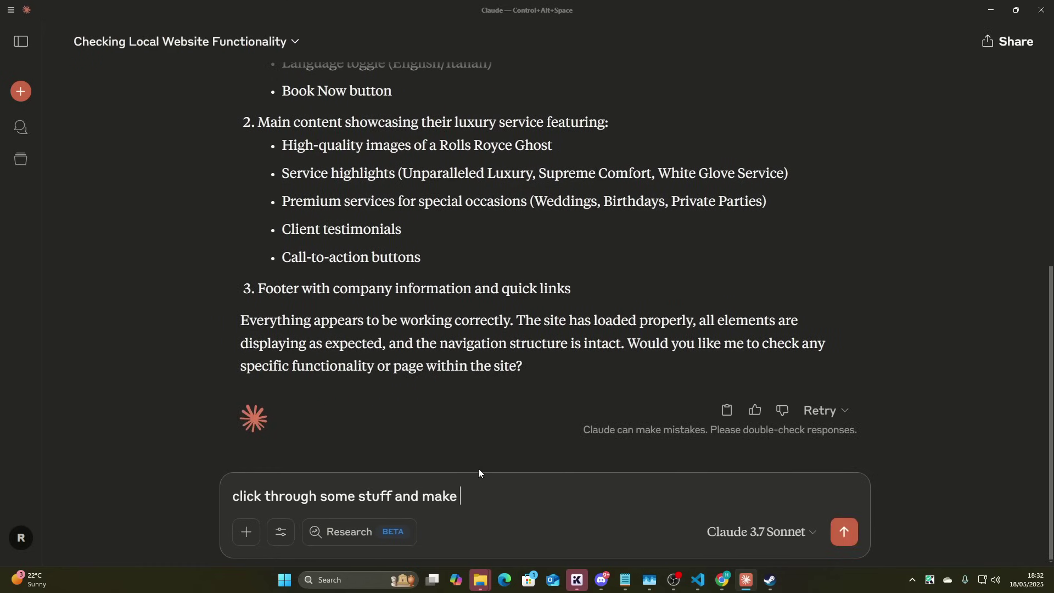
{"action": "key", "text": "Return"}
{"action": "key", "text": "alt+Tab"}
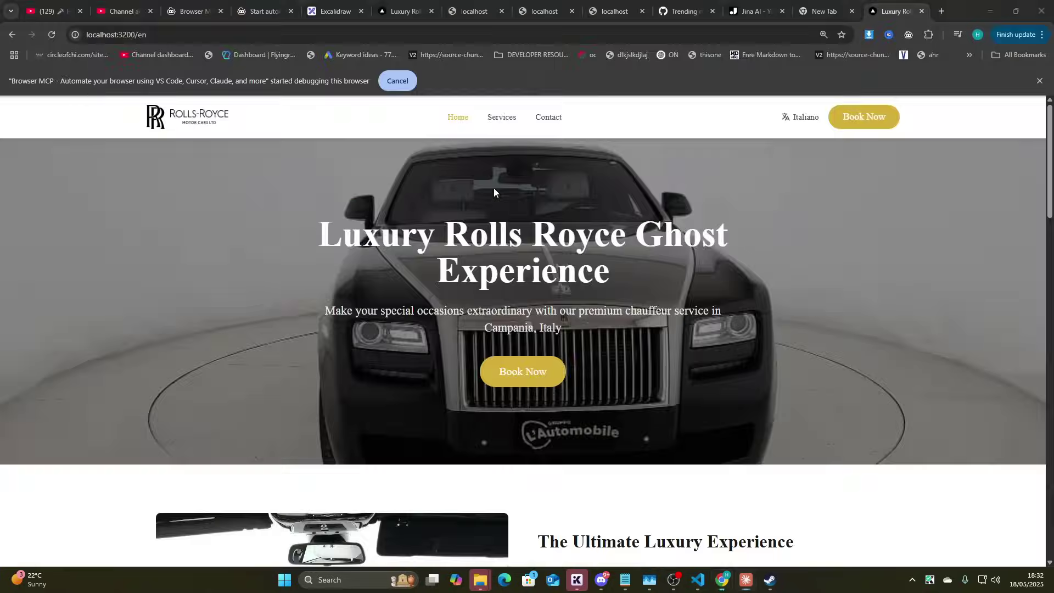
{"action": "key", "text": "alt+Tab"}
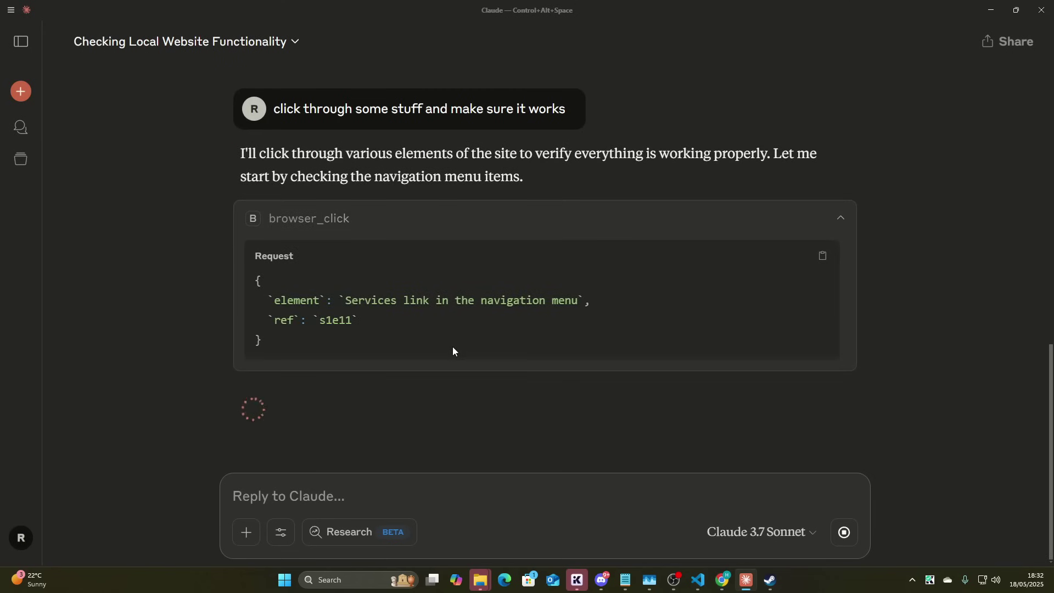
{"action": "key", "text": "alt+Tab"}
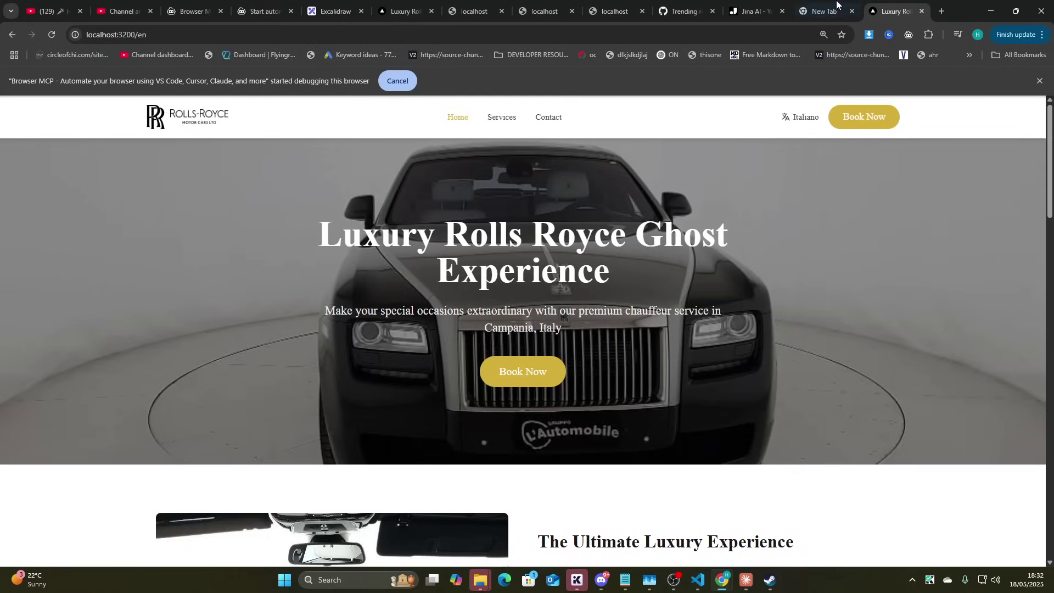
{"action": "key", "text": "alt+Tab"}
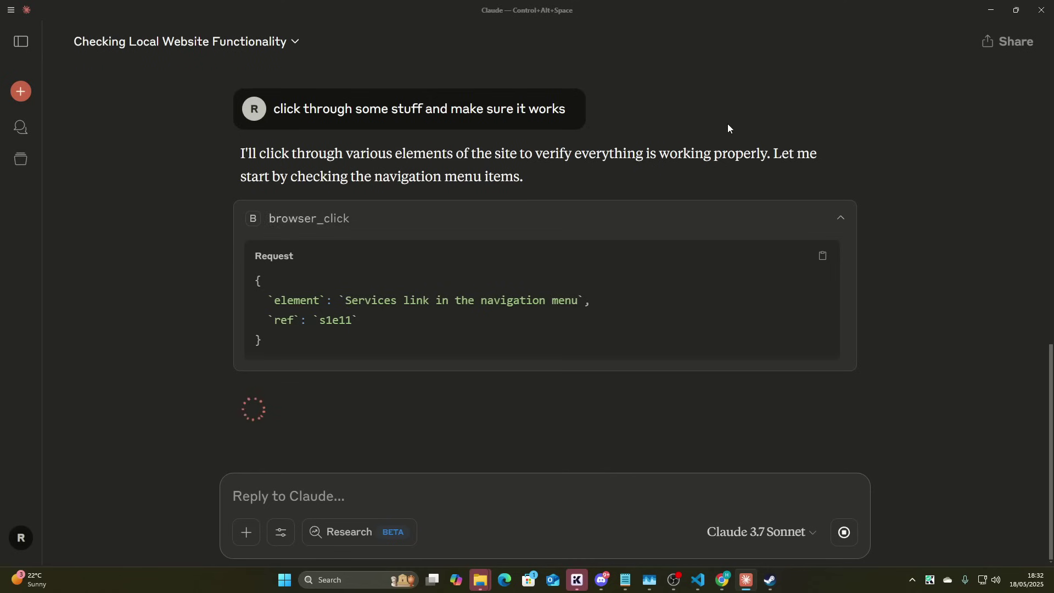
{"action": "key", "text": "alt+Tab"}
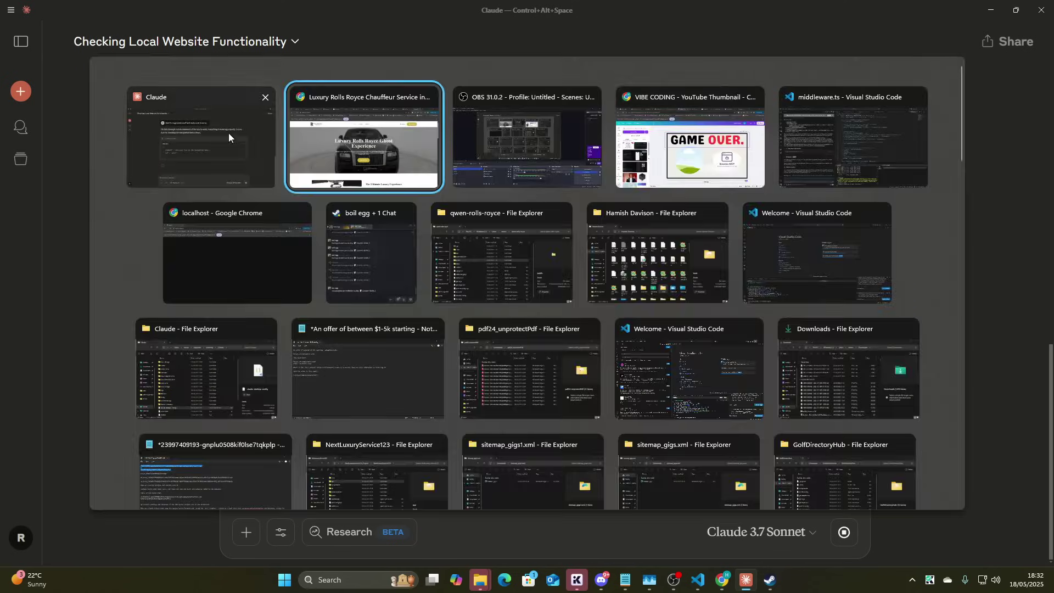
{"action": "left_click", "coordinate": [229, 133]}
Follow Claude's clicks in Chrome until the Naples weddings page shows the ChunkLoadError
{"action": "key", "text": "alt+Tab"}
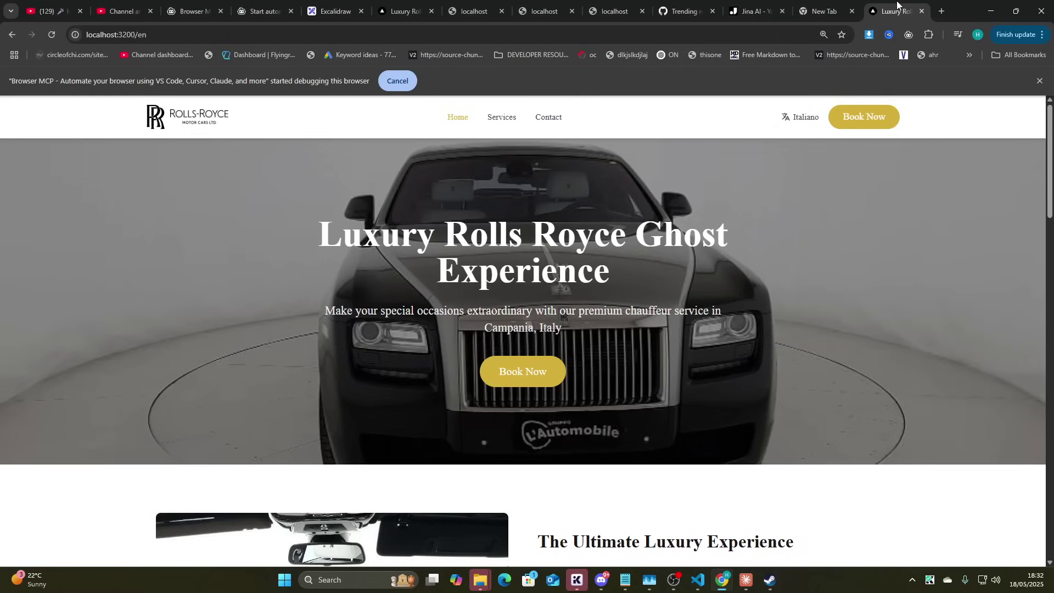
{"action": "left_click", "coordinate": [396, 6]}
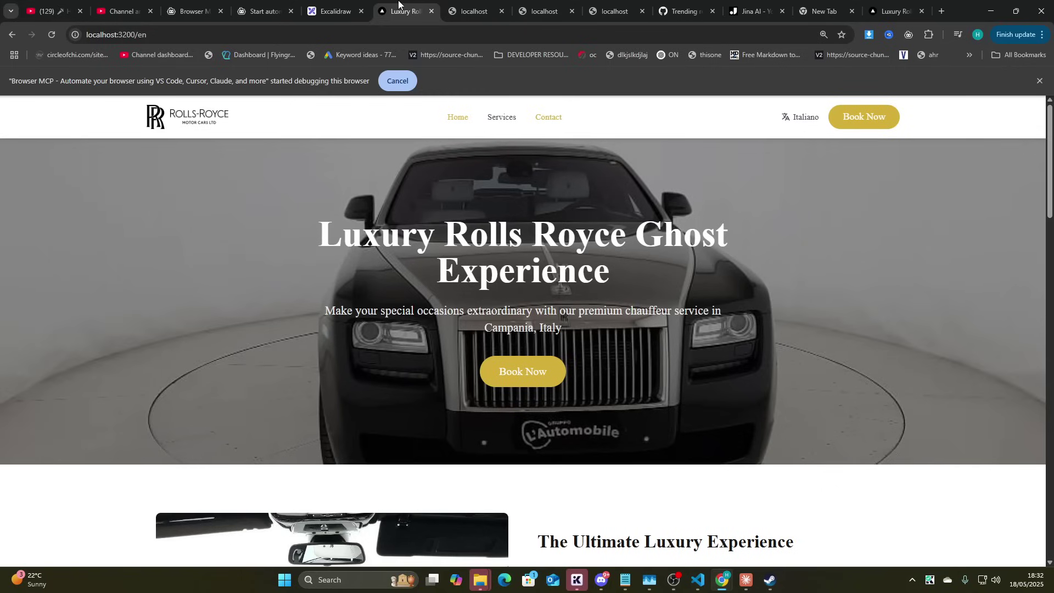
{"action": "key", "text": "alt+Tab"}
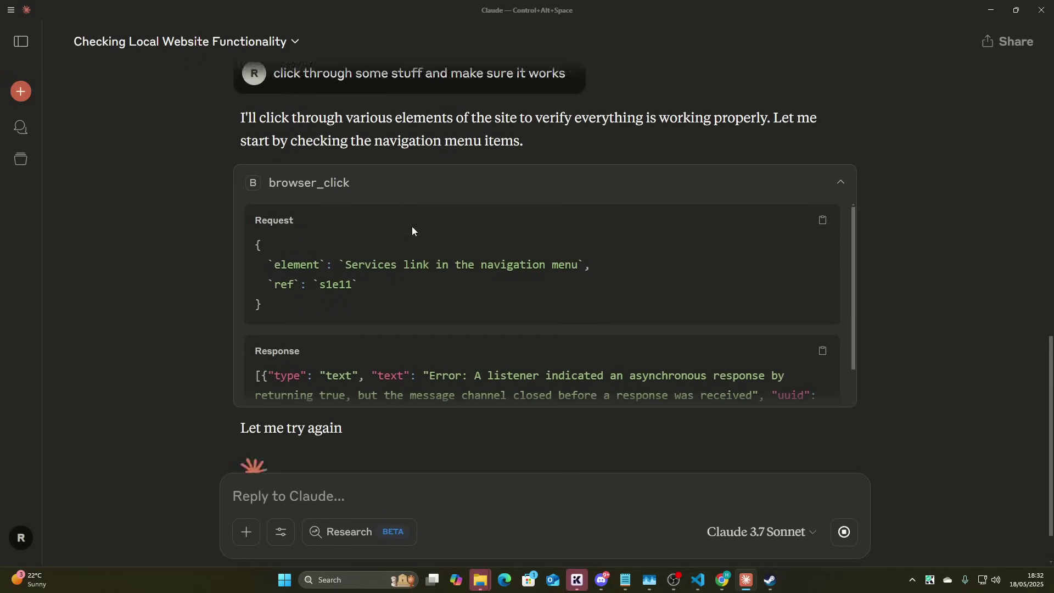
{"action": "type", "text": "``"}
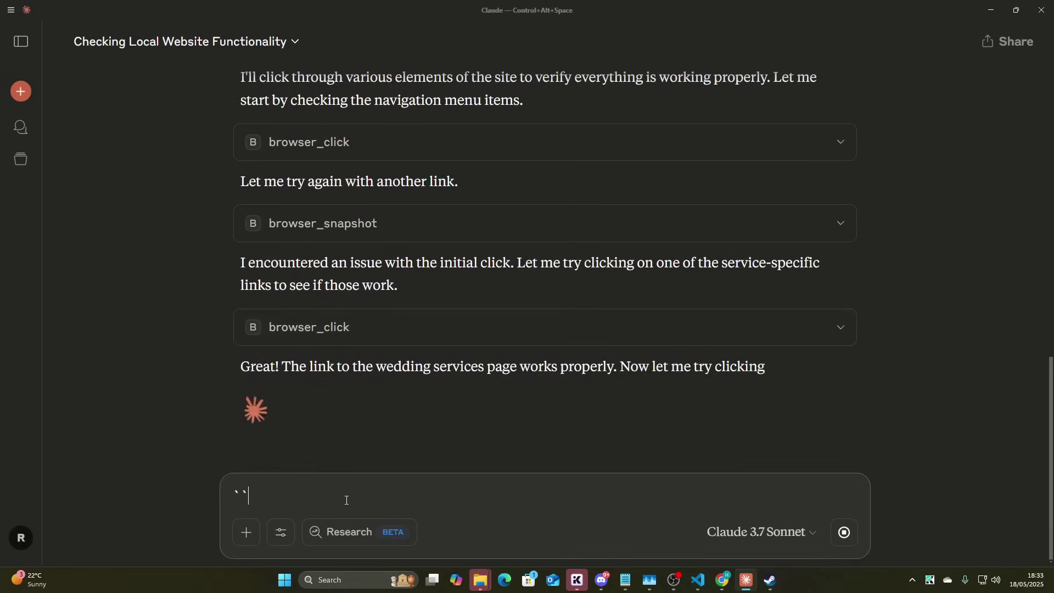
{"action": "key", "text": "BackSpace"}
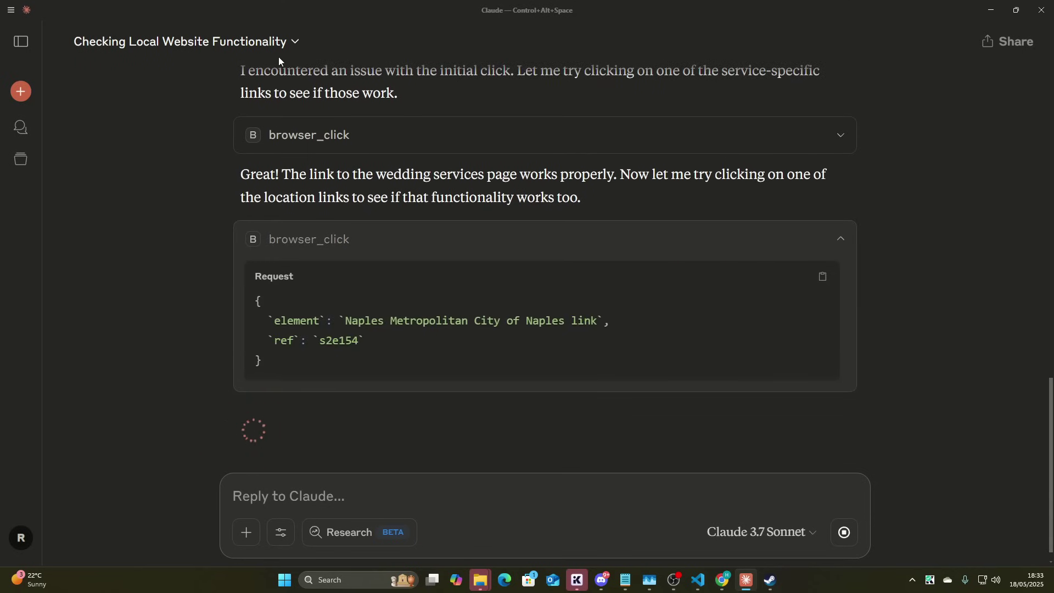
{"action": "key", "text": "alt+Tab"}
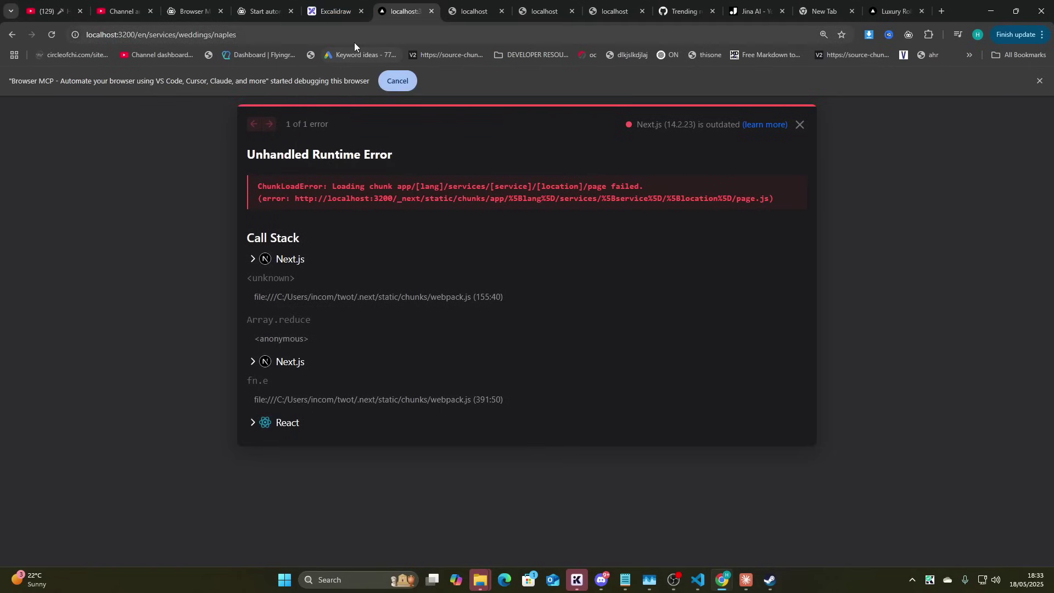
Highlight Claude's error report, the location-pages paragraph and the full ChunkLoadError line
{"action": "key", "text": "alt+Tab"}
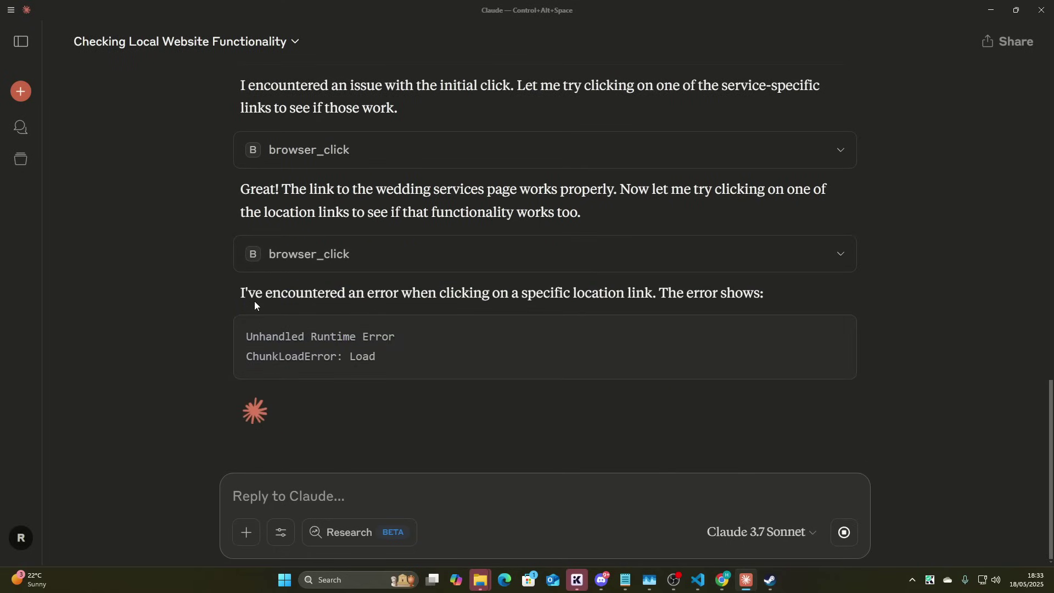
{"action": "left_click_drag", "start_coordinate": [246, 293], "coordinate": [766, 293]}
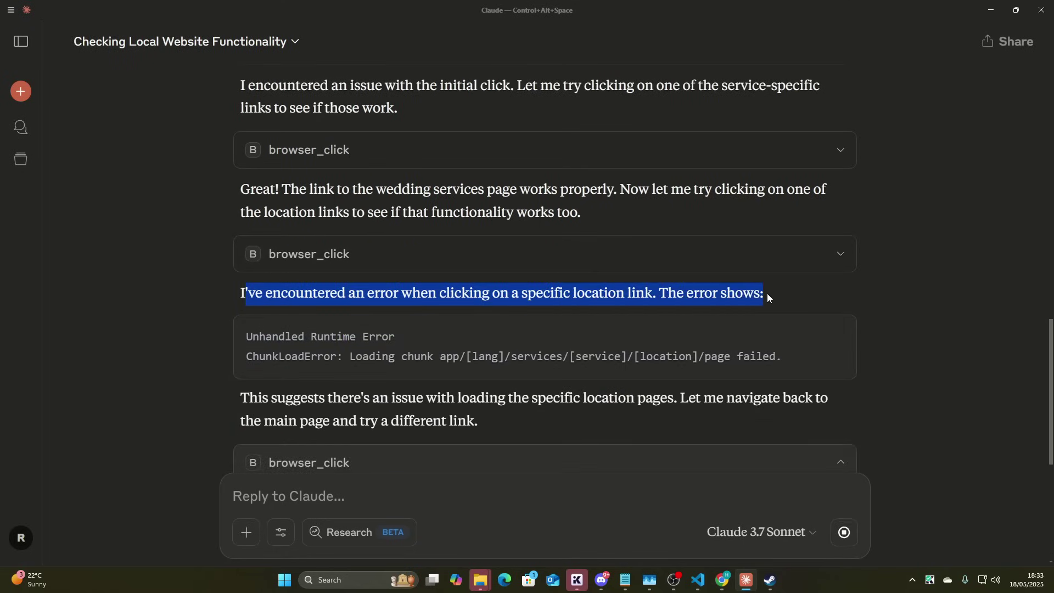
{"action": "left_click", "coordinate": [766, 293]}
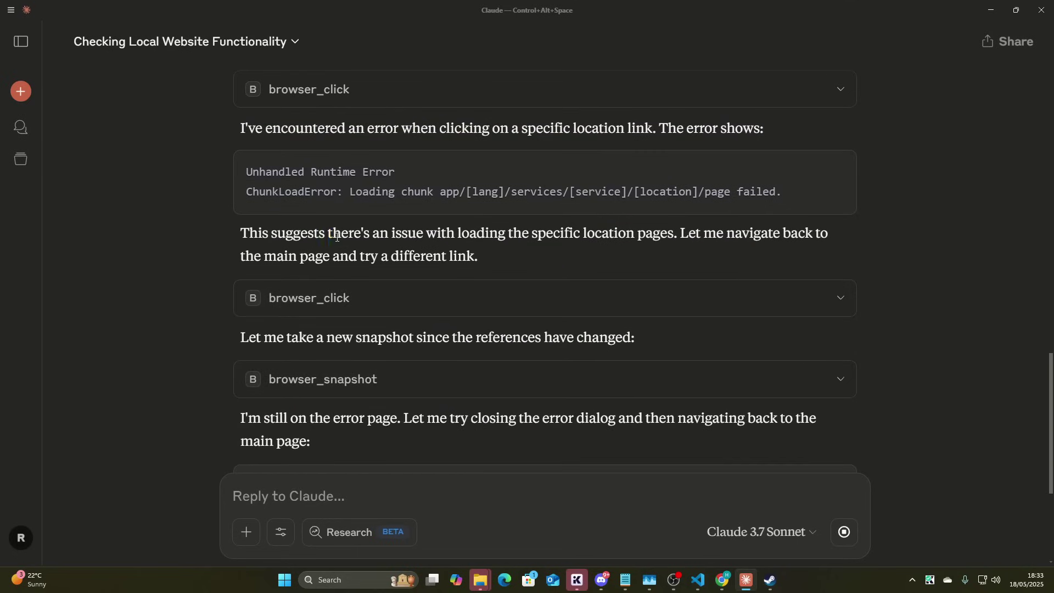
{"action": "left_click_drag", "start_coordinate": [336, 237], "coordinate": [202, 235]}
{"action": "left_click", "coordinate": [528, 256]}
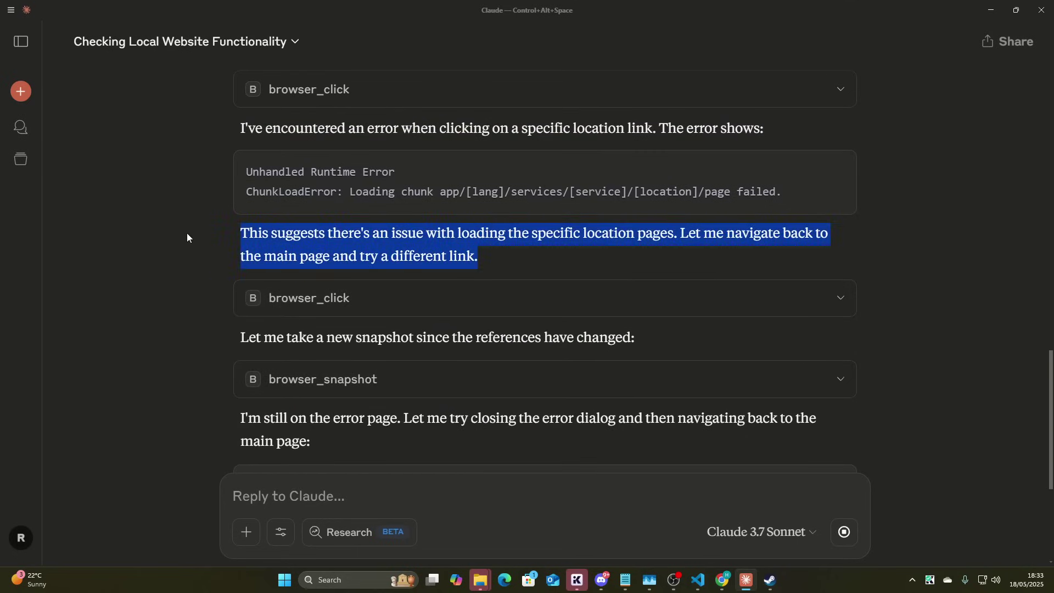
{"action": "left_click", "coordinate": [188, 236]}
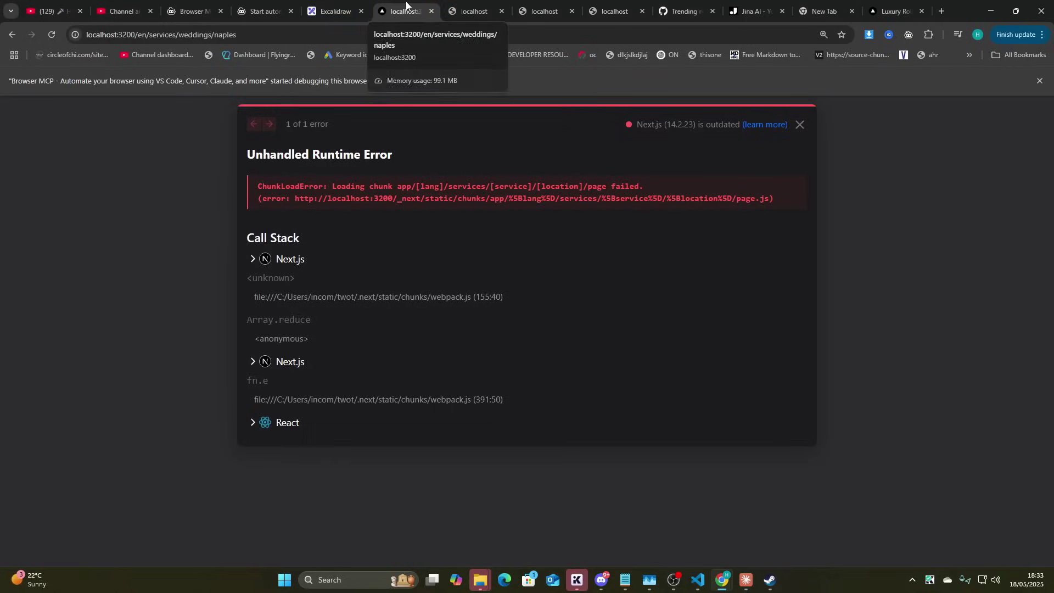
{"action": "key", "text": "alt+Tab"}
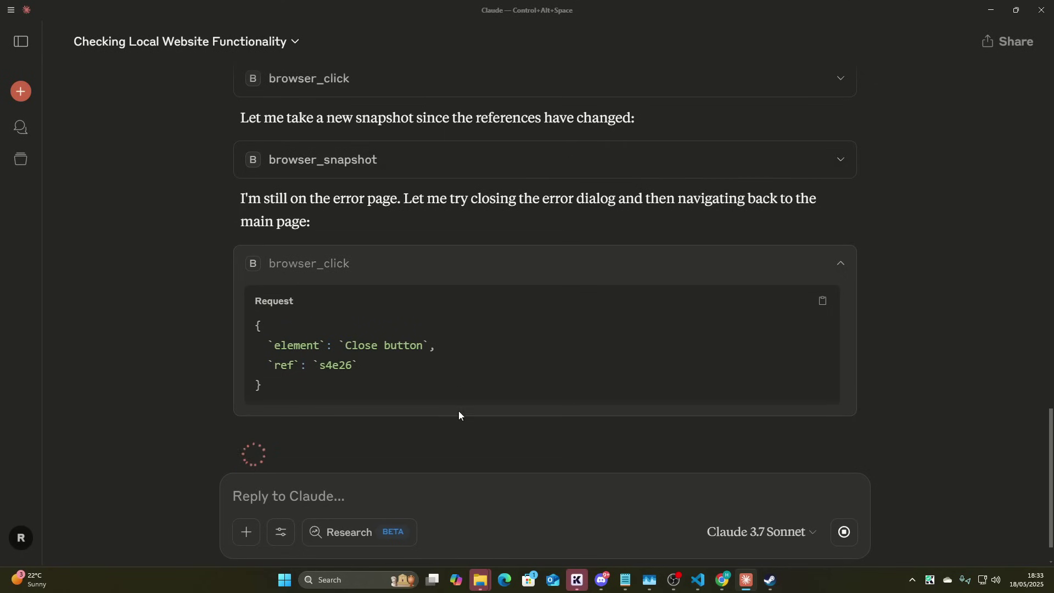
{"action": "scroll", "coordinate": [459, 412], "scroll_direction": "up", "scroll_amount": 6}
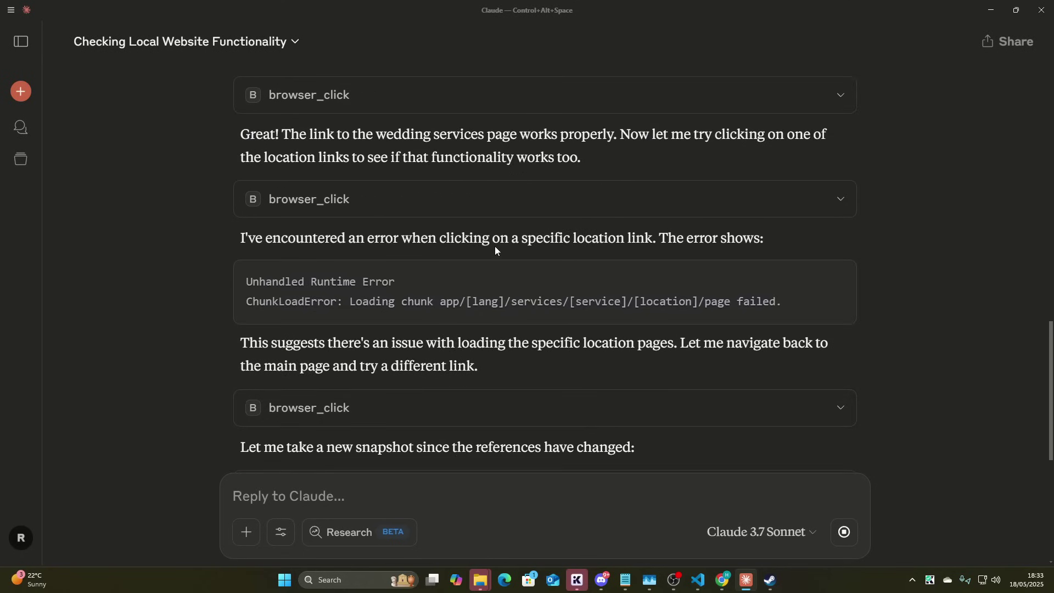
{"action": "triple_click", "coordinate": [502, 301]}
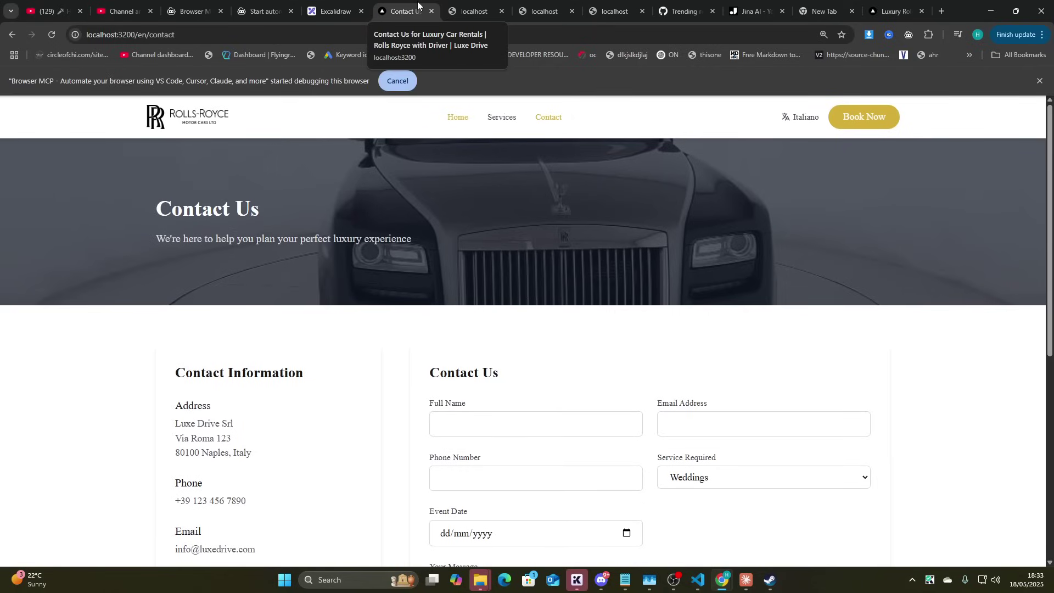
Clear the stray backticks from the reply box while Claude types a sample Full Name
{"action": "key", "text": "alt+Tab"}
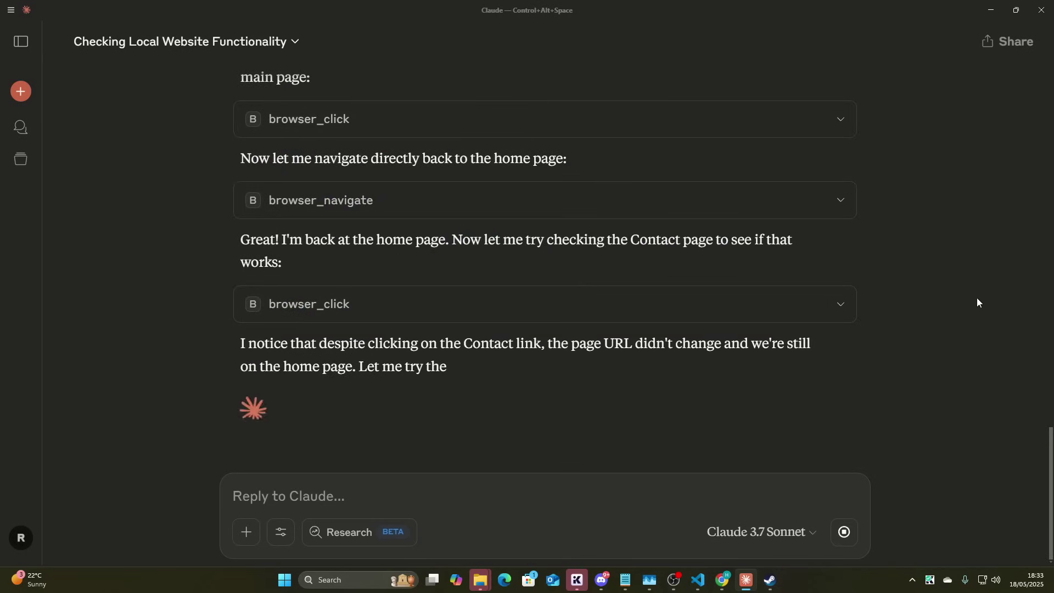
{"action": "type", "text": "``"}
{"action": "key", "text": "ctrl+a"}
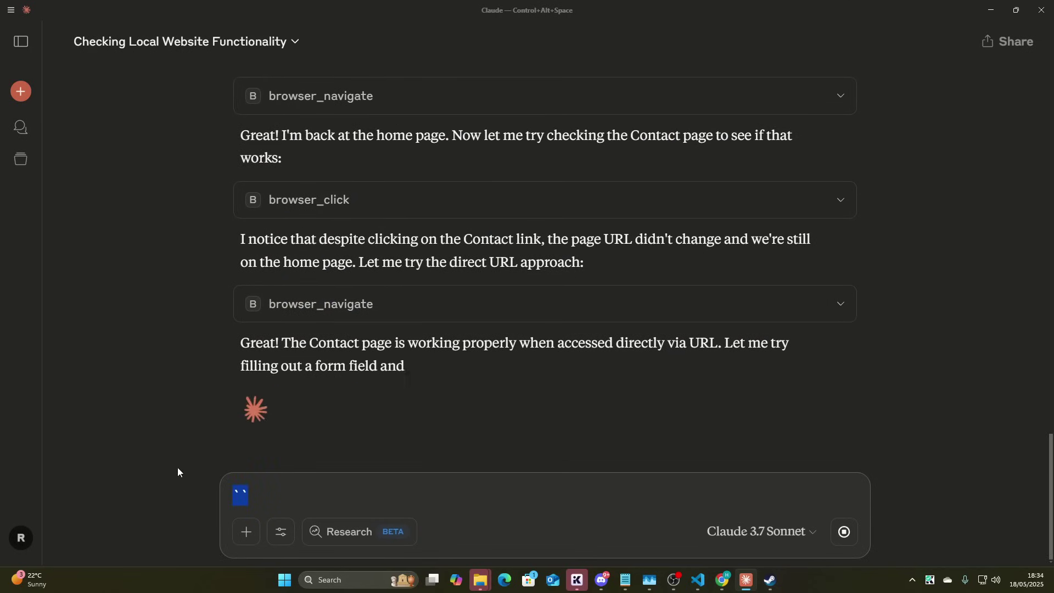
{"action": "key", "text": "BackSpace"}
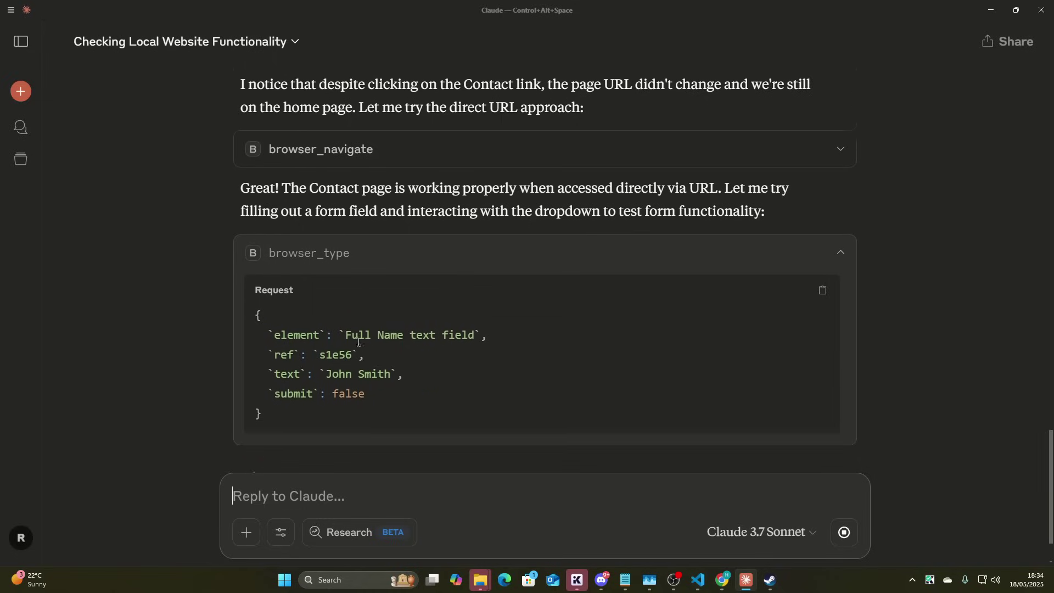
{"action": "key", "text": "alt+Tab"}
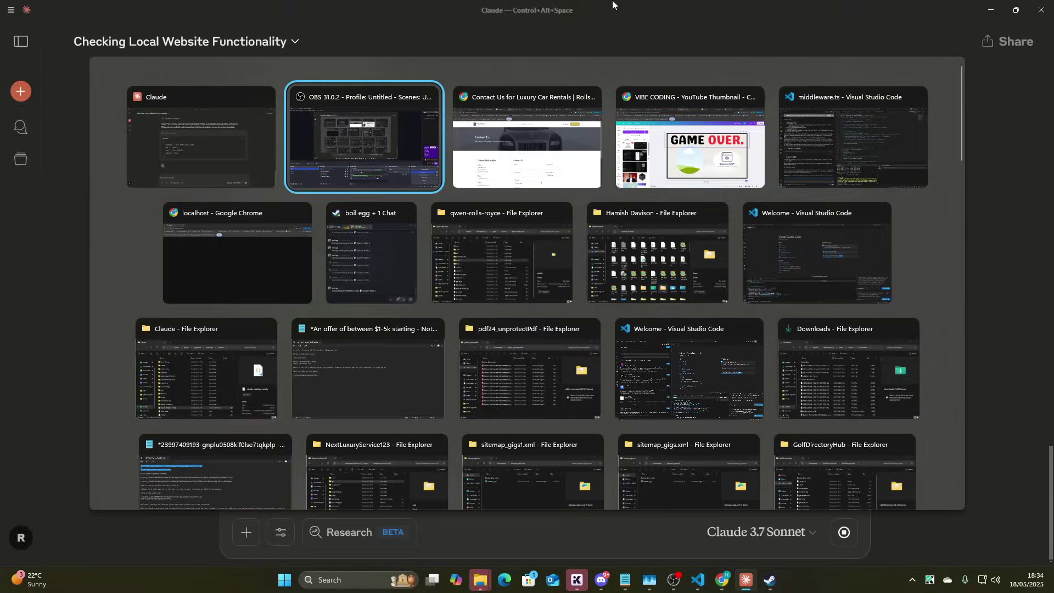
Check the Chrome contact form, then permanently allow Claude's browser integration
{"action": "key", "text": "alt+Tab"}
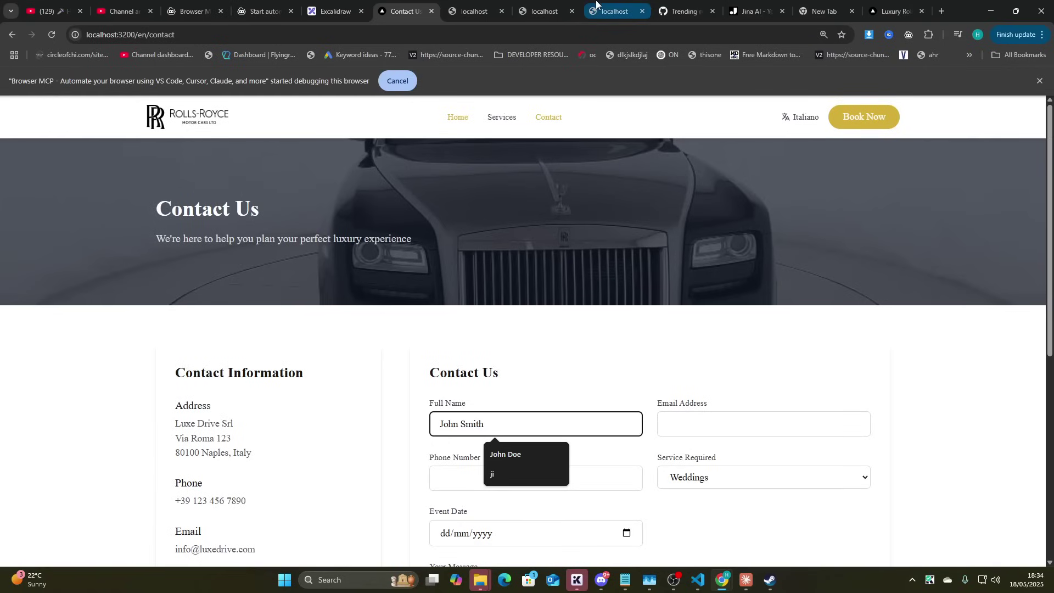
{"action": "key", "text": "alt+Tab"}
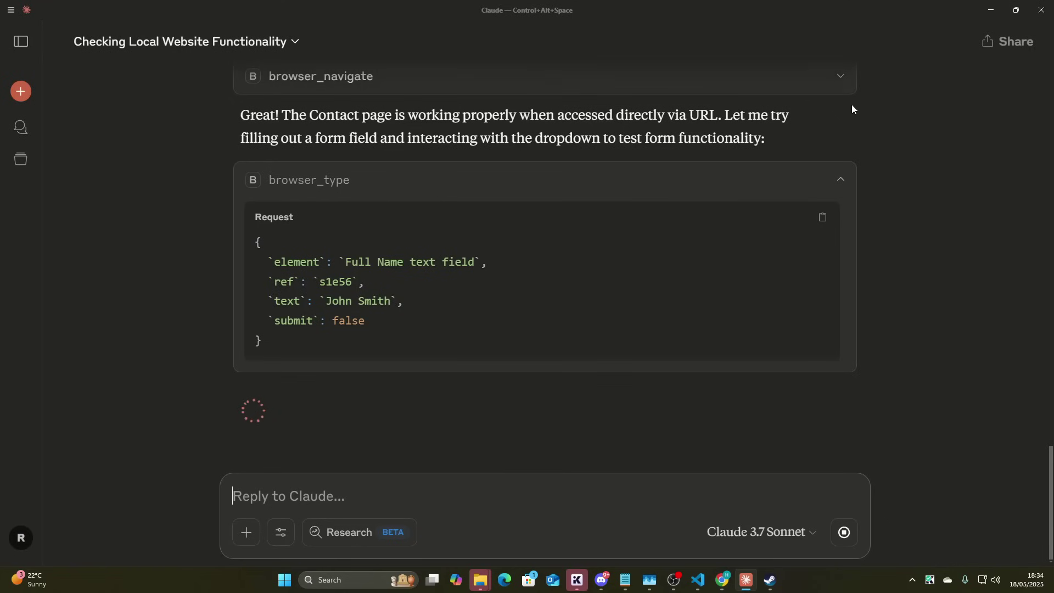
{"action": "left_click_drag", "start_coordinate": [791, 115], "coordinate": [352, 118]}
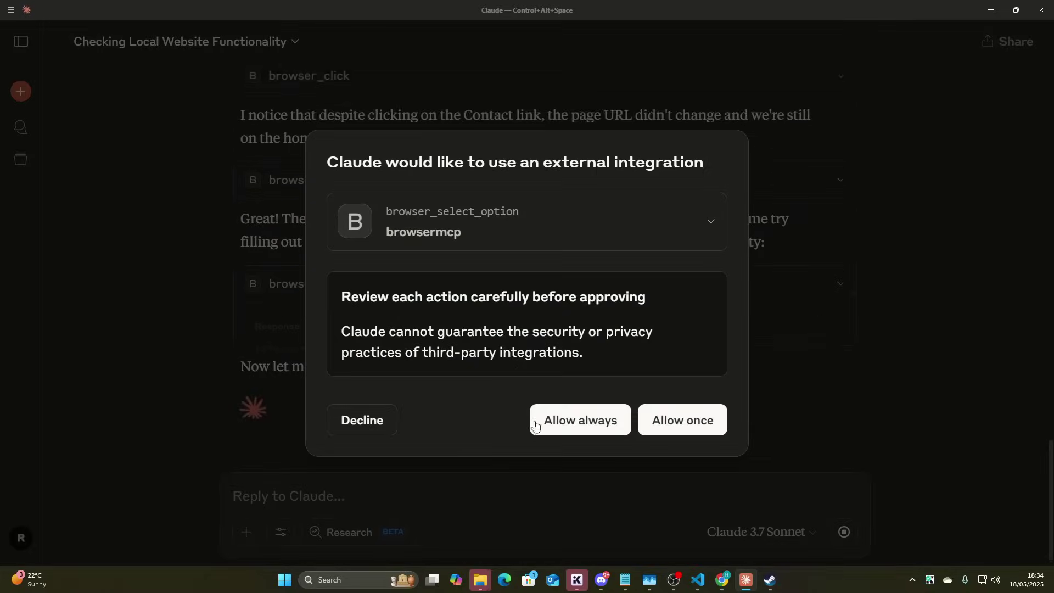
{"action": "left_click", "coordinate": [545, 422]}
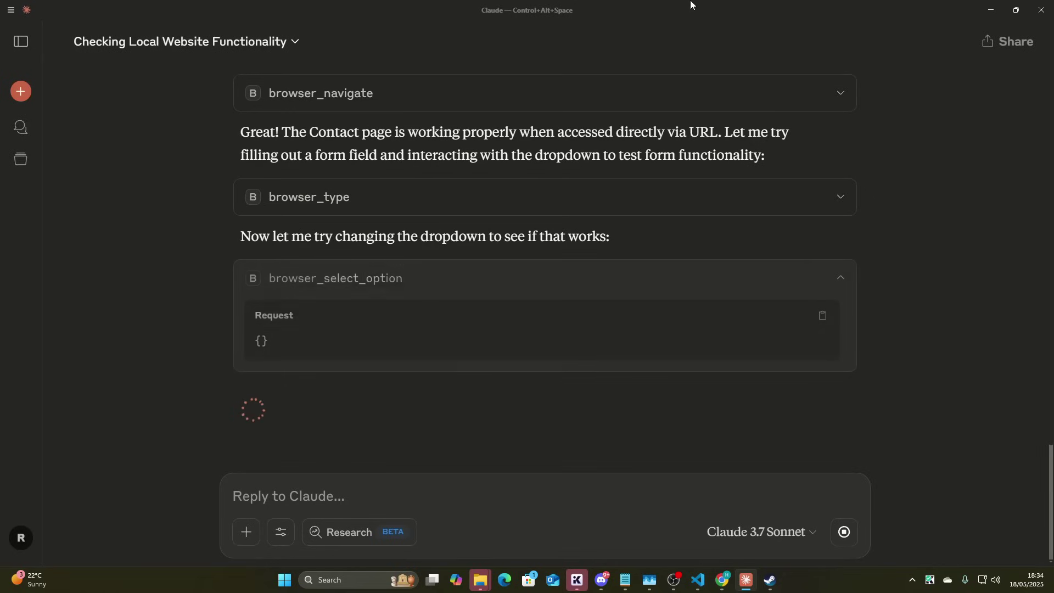
Watch the Full Name and 'Birthdays' fill attempts, then clear stray backticks from Claude's input box
{"action": "key", "text": "alt+Tab"}
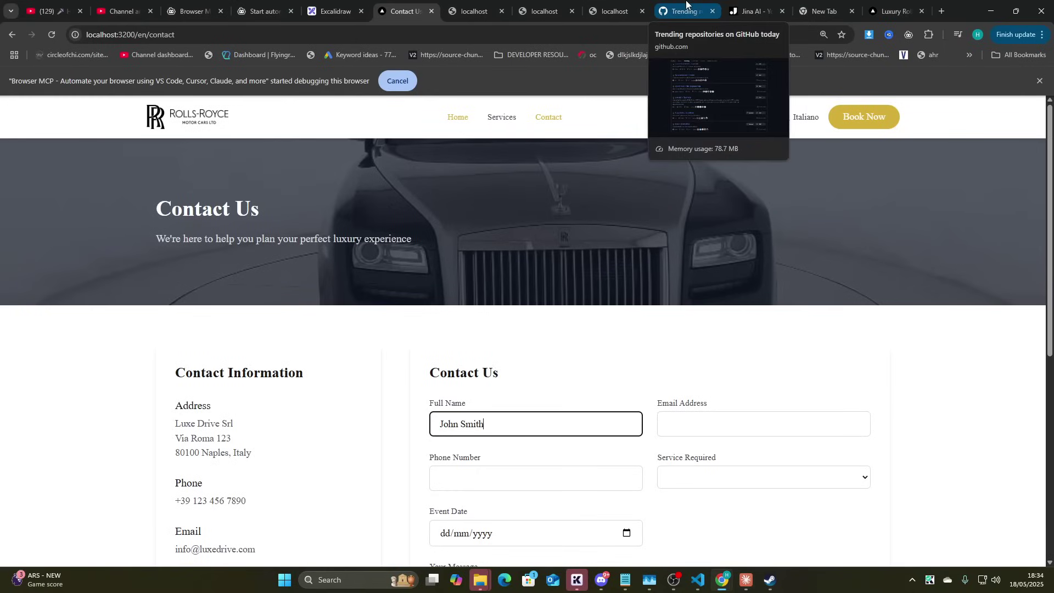
{"action": "key", "text": "alt+Tab"}
{"action": "key", "text": "alt+Tab"}
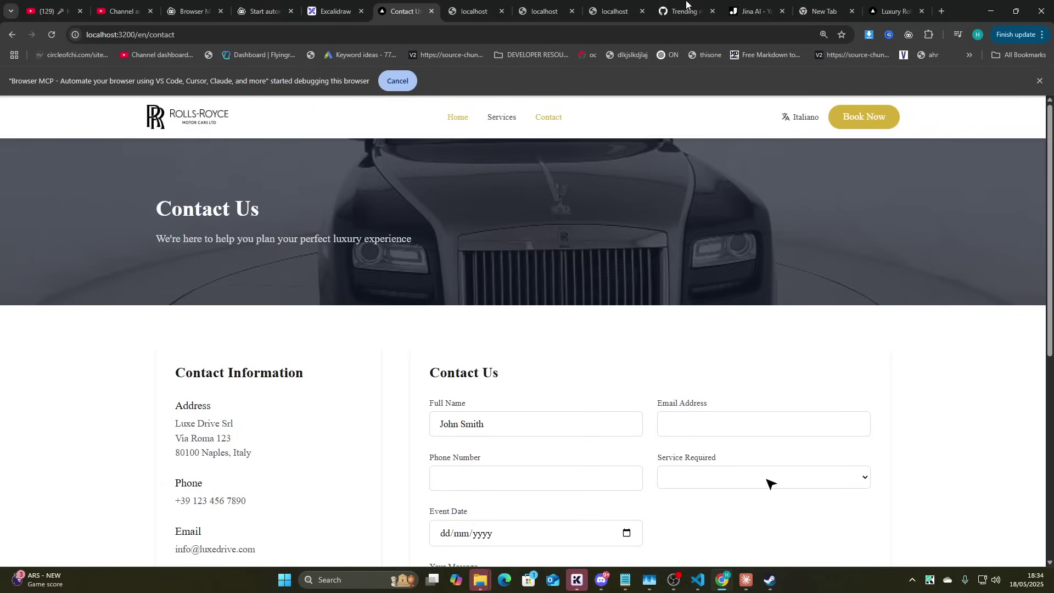
{"action": "key", "text": "alt+Tab"}
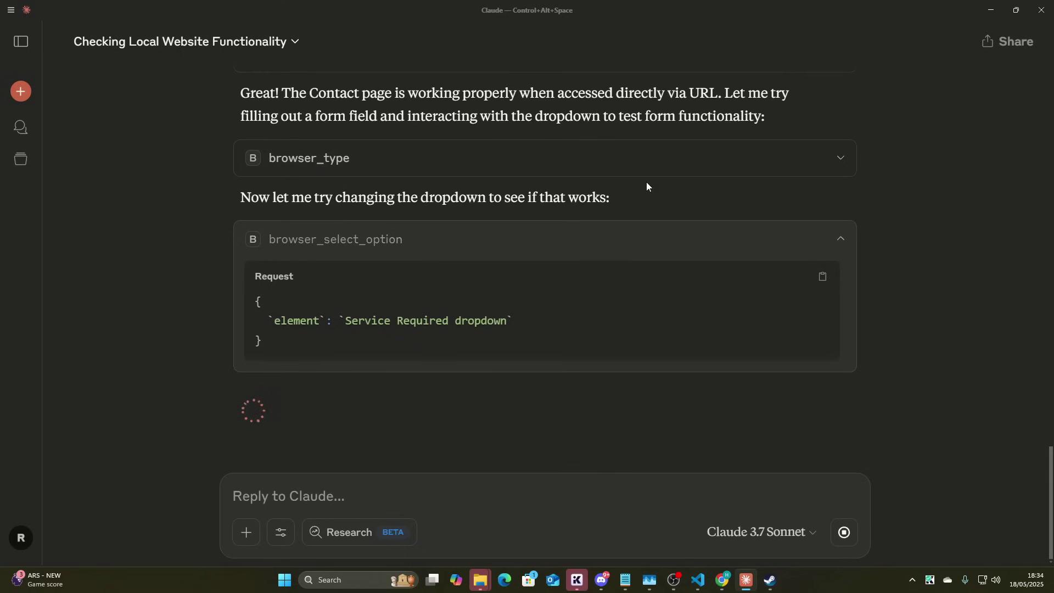
{"action": "type", "text": "``"}
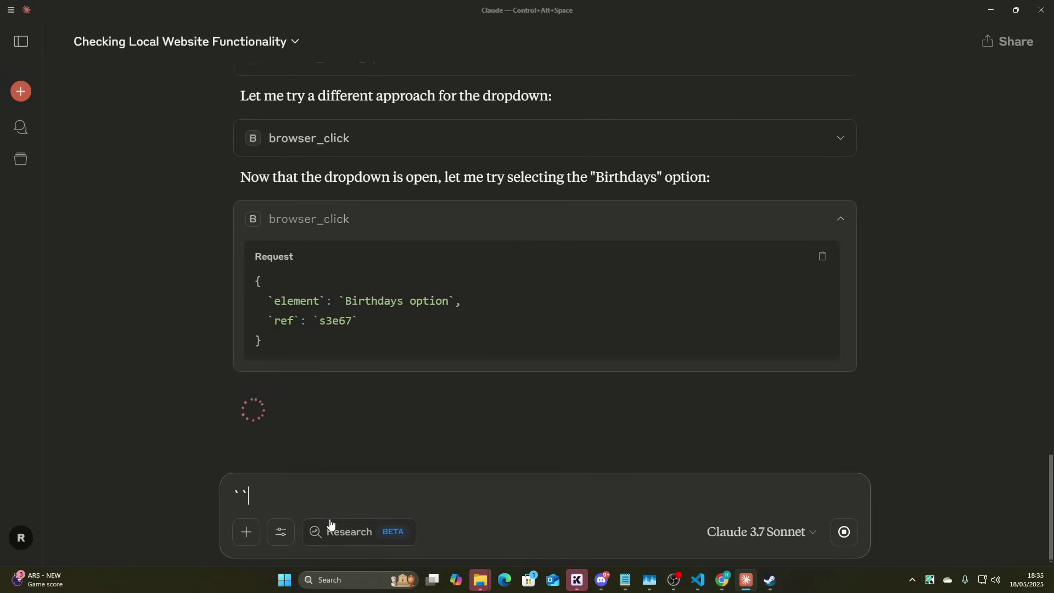
{"action": "key", "text": "ctrl+a"}
{"action": "key", "text": "BackSpace"}
{"action": "scroll", "coordinate": [723, 417], "scroll_direction": "up", "scroll_amount": 4}
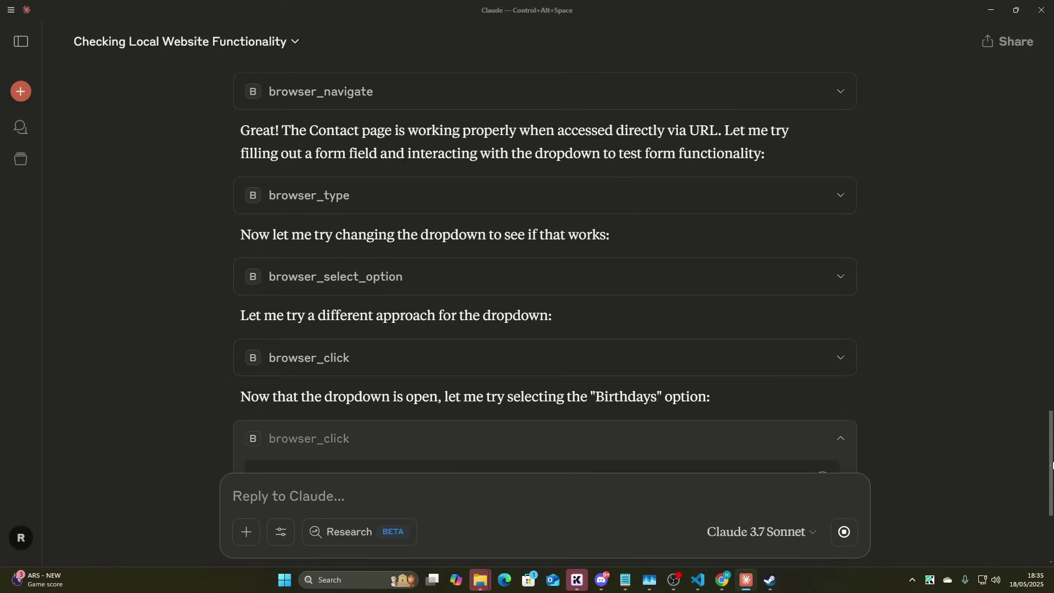
{"action": "left_click_drag", "start_coordinate": [1049, 435], "coordinate": [1049, 509]}
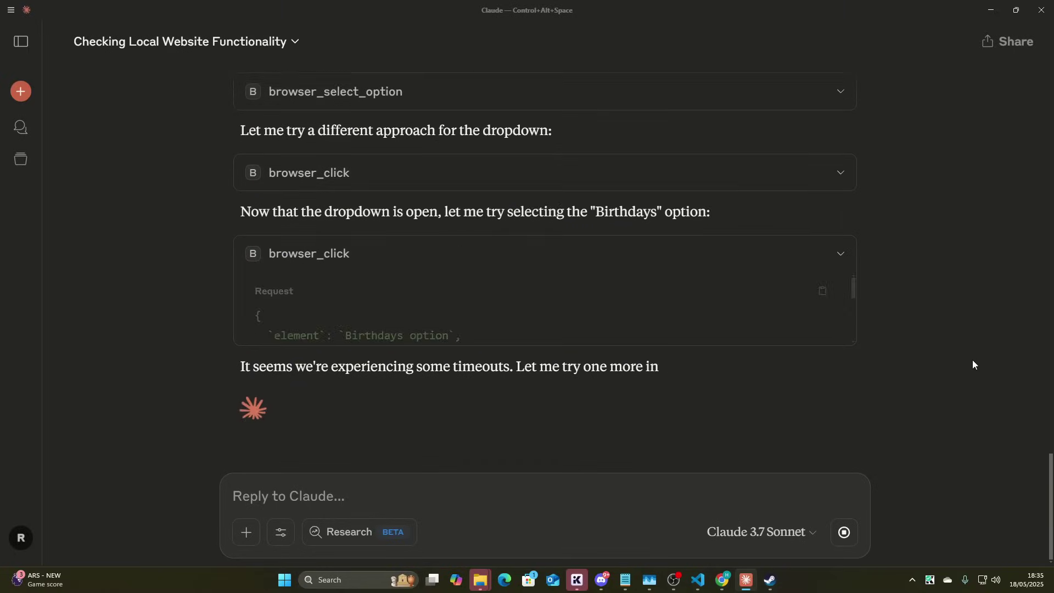